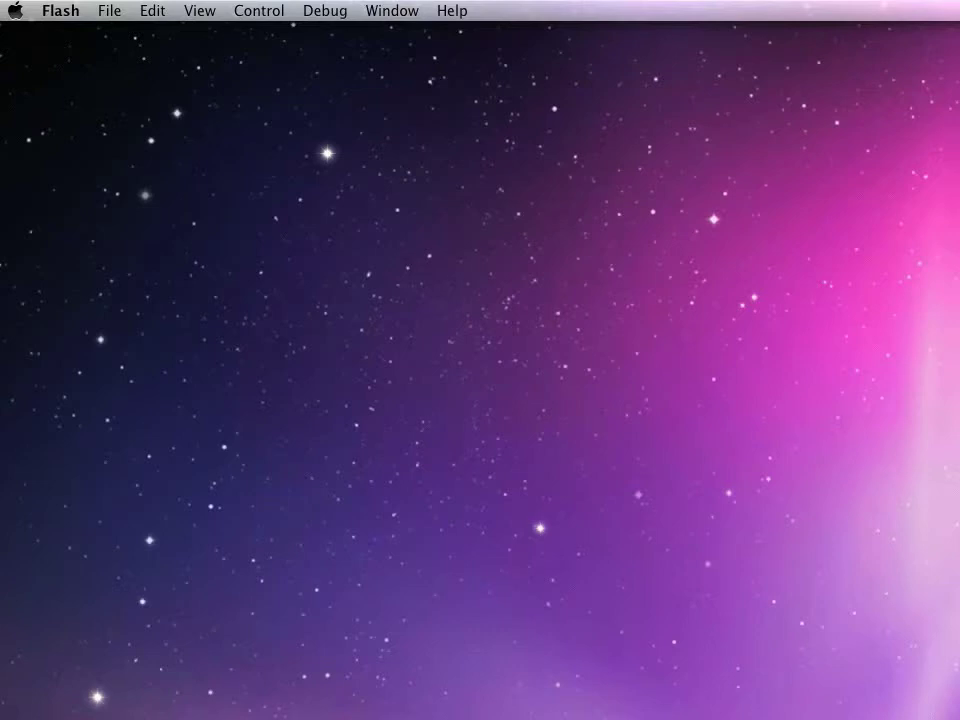
# - Drag the octopus tentacle comparison screenshot window slightly to the right
pyautogui.moveTo(189, 420); pyautogui.dragTo(195, 420)
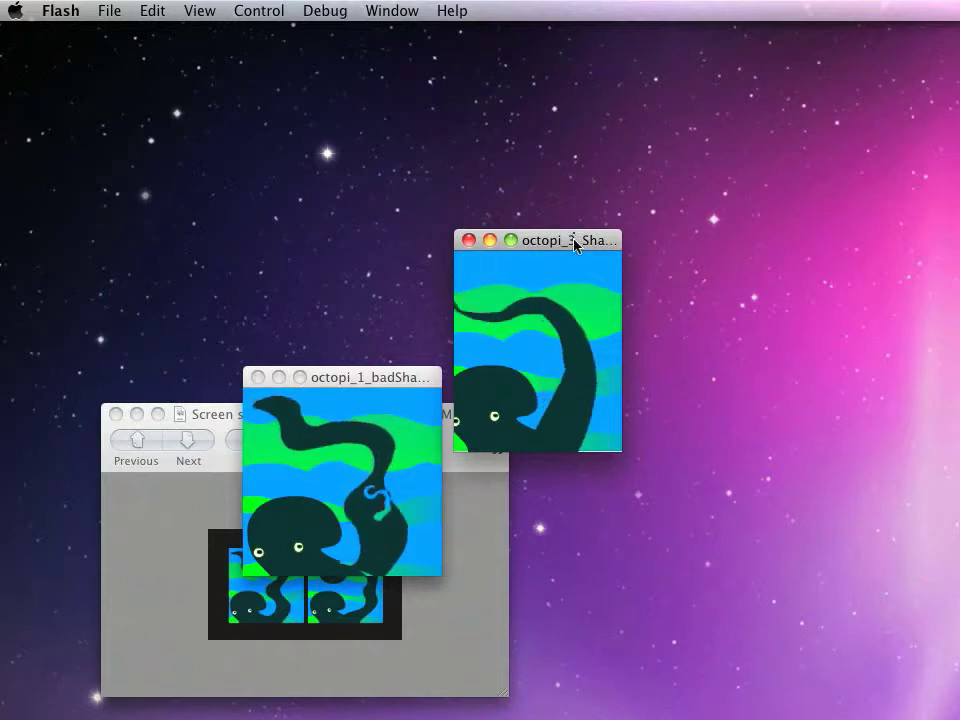
# - Close the octopi_3 and octopi_1 movie windows, then play mantis1_Start_part5.swf from Flash
pyautogui.click(468, 240)
pyautogui.moveTo(373, 380); pyautogui.dragTo(465, 514)
pyautogui.press('super+w')
pyautogui.press('super+w')
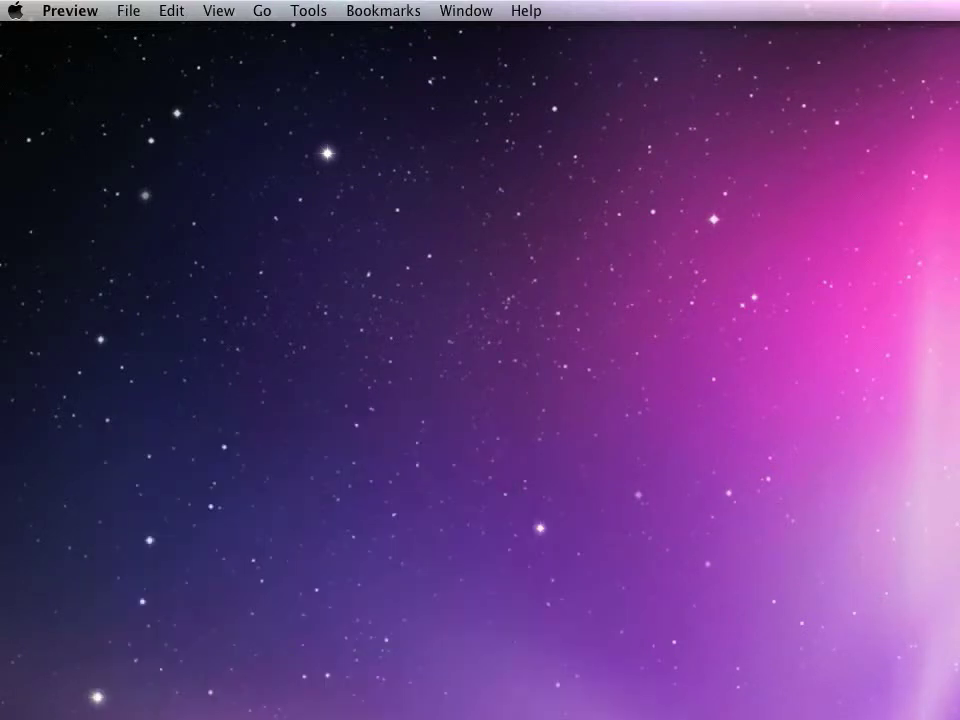
pyautogui.press('super+Tab')
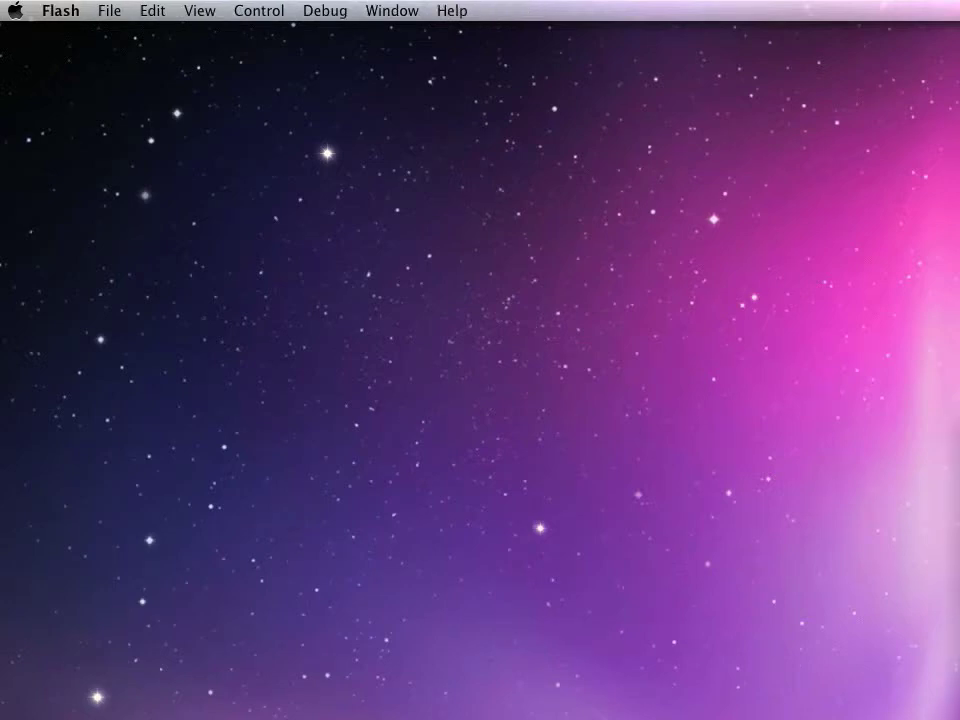
pyautogui.press('super+Return')
pyautogui.moveTo(480, 226); pyautogui.dragTo(307, 90)
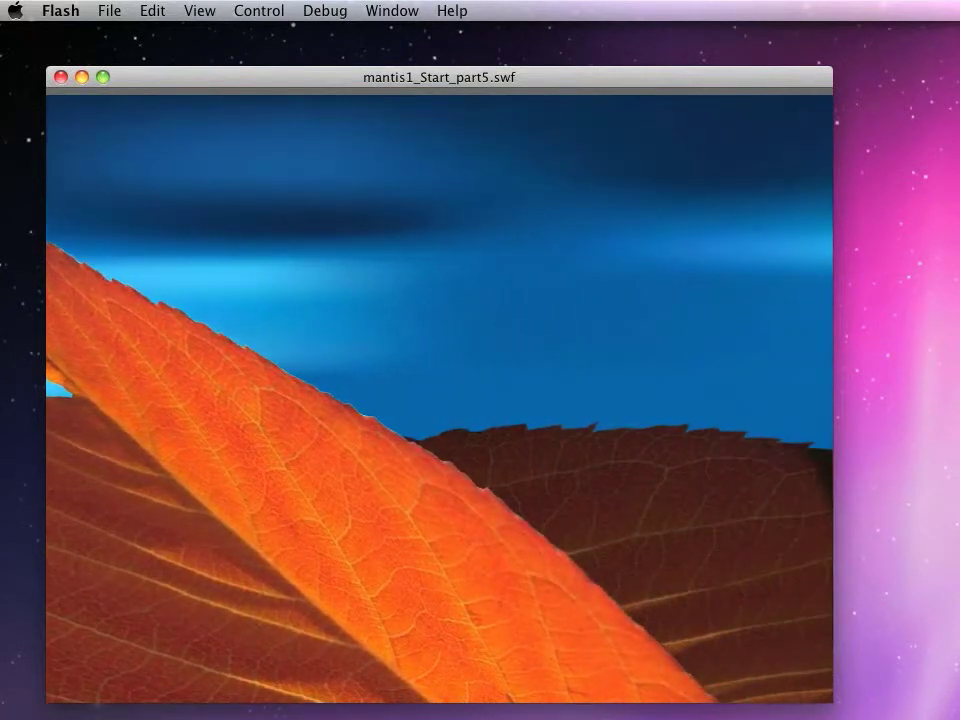
pyautogui.moveTo(450, 266); pyautogui.dragTo(279, 116)
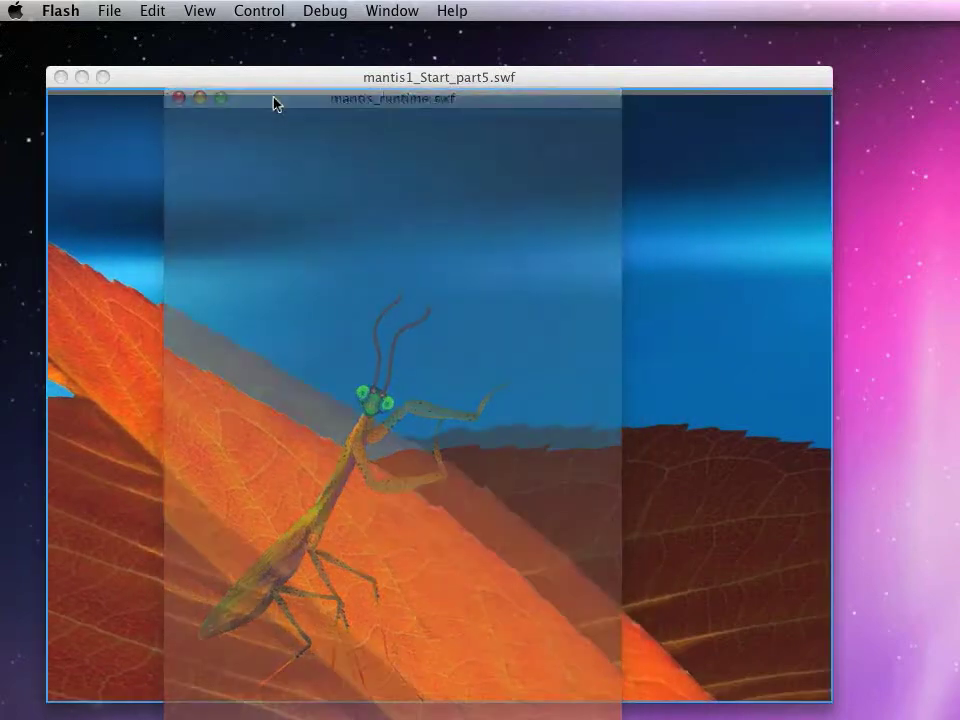
pyautogui.moveTo(275, 103); pyautogui.dragTo(276, 99)
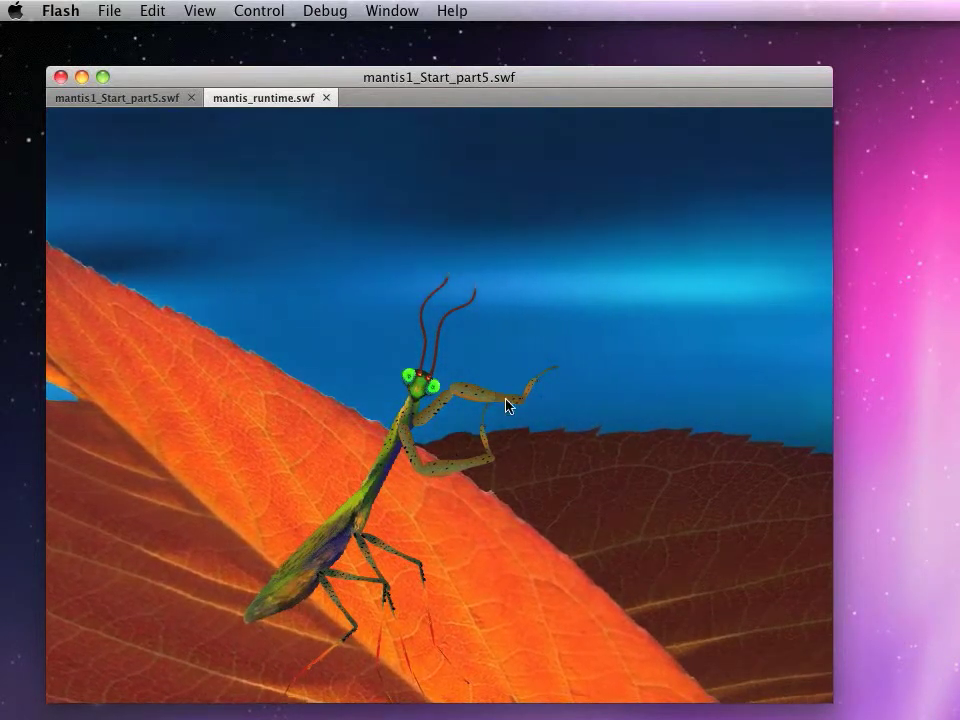
pyautogui.moveTo(504, 401); pyautogui.dragTo(597, 450)
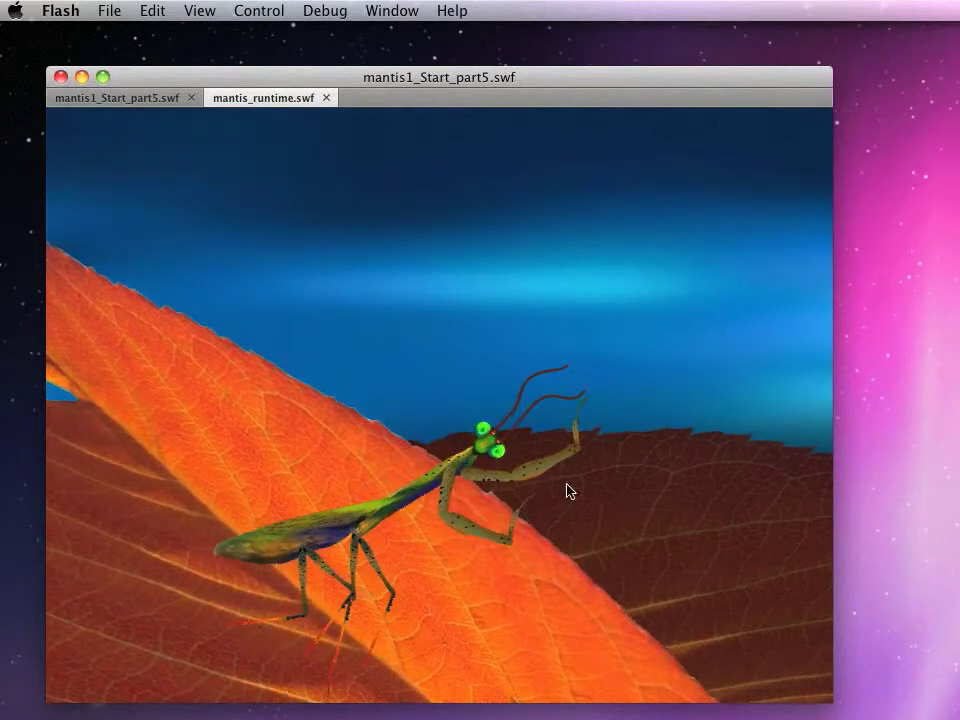
pyautogui.moveTo(486, 425); pyautogui.dragTo(430, 386)
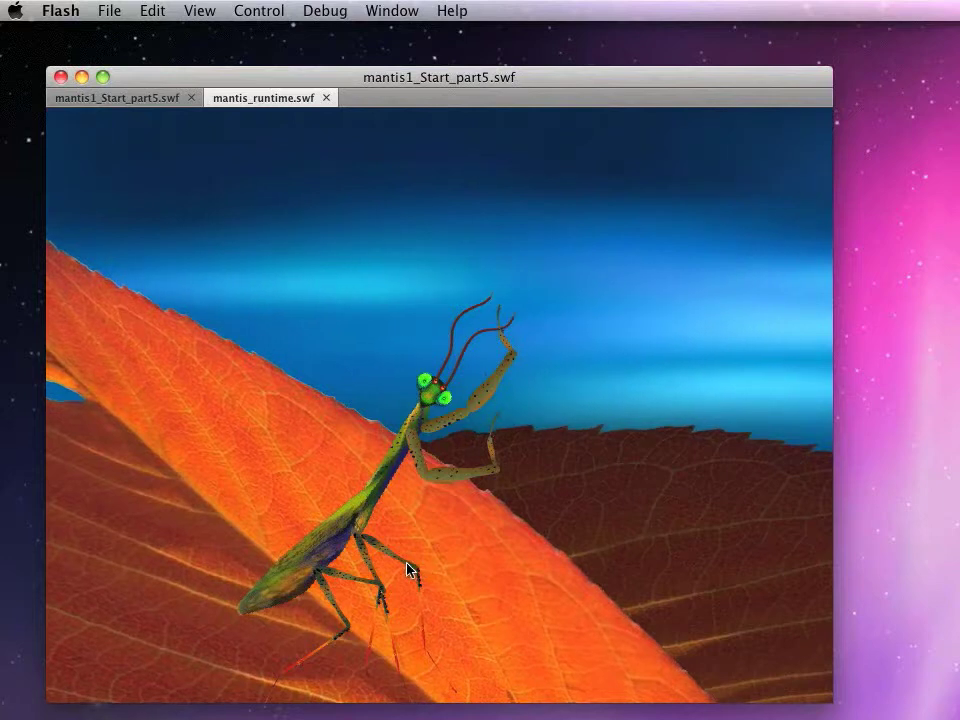
pyautogui.moveTo(407, 570); pyautogui.dragTo(424, 557)
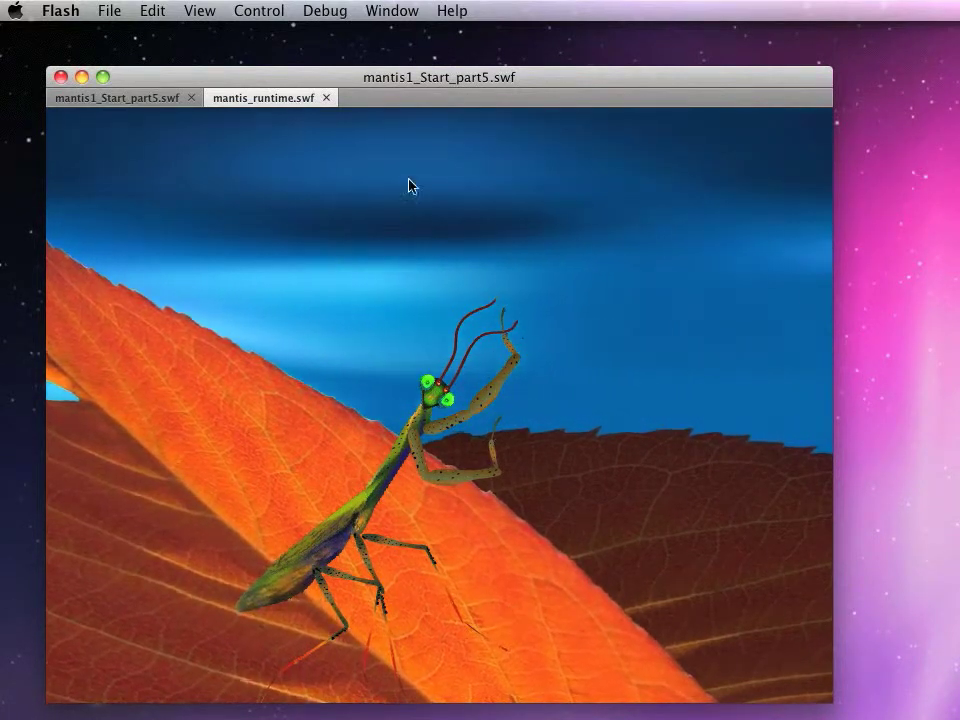
pyautogui.moveTo(386, 80); pyautogui.dragTo(955, 420)
# - Close the mantis player, move fotb09_ik_shupe.pdf upper left, and place the link file over it
pyautogui.press('super+w')
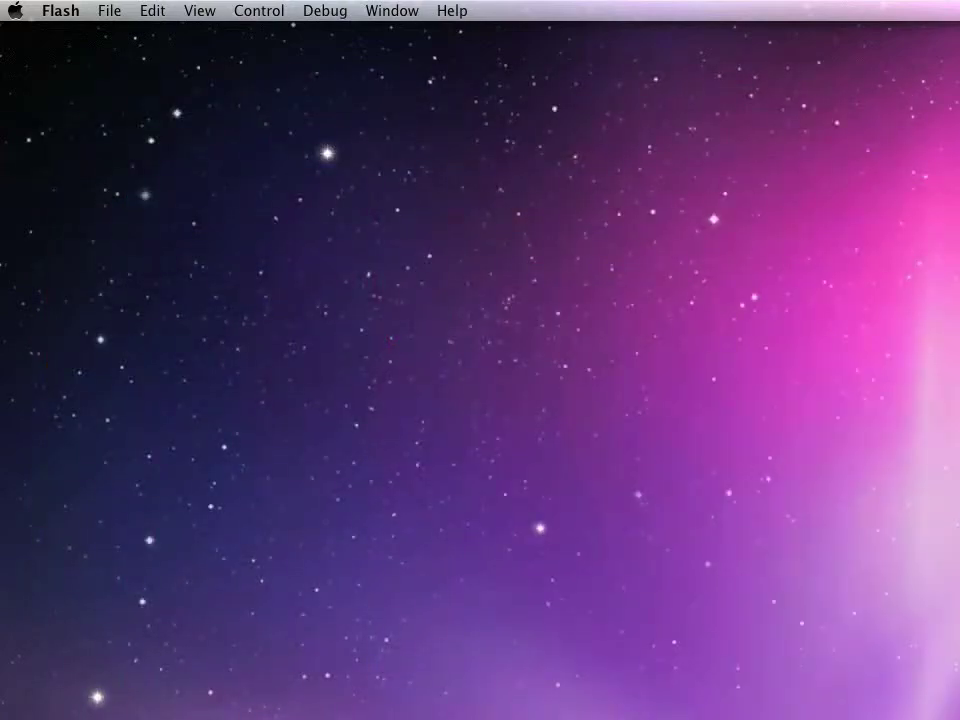
pyautogui.press('super+Tab')
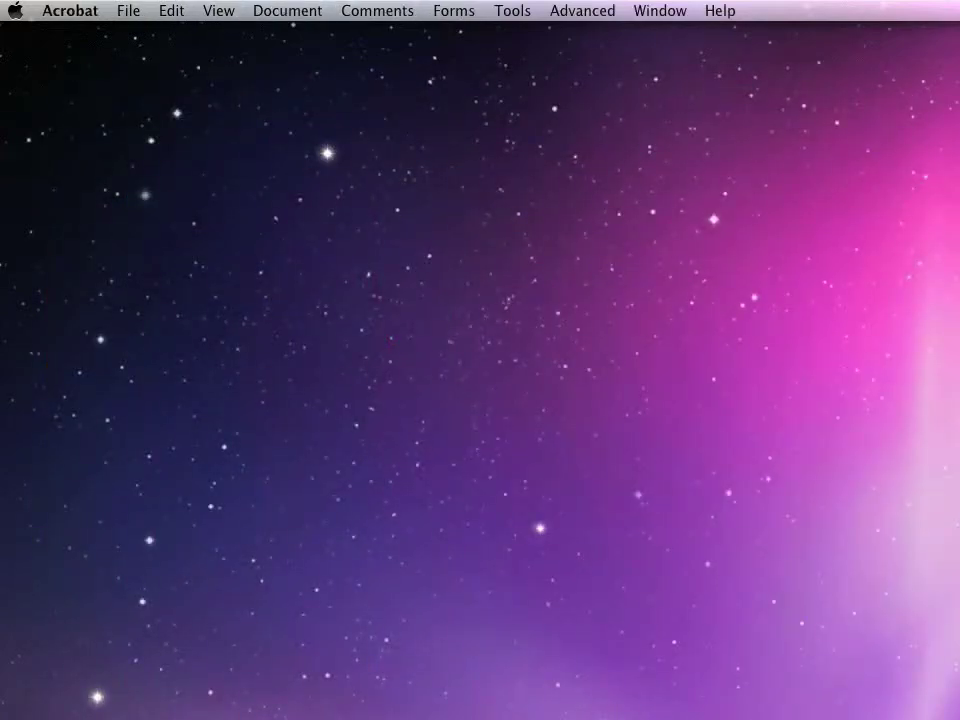
pyautogui.moveTo(604, 64); pyautogui.dragTo(229, 34)
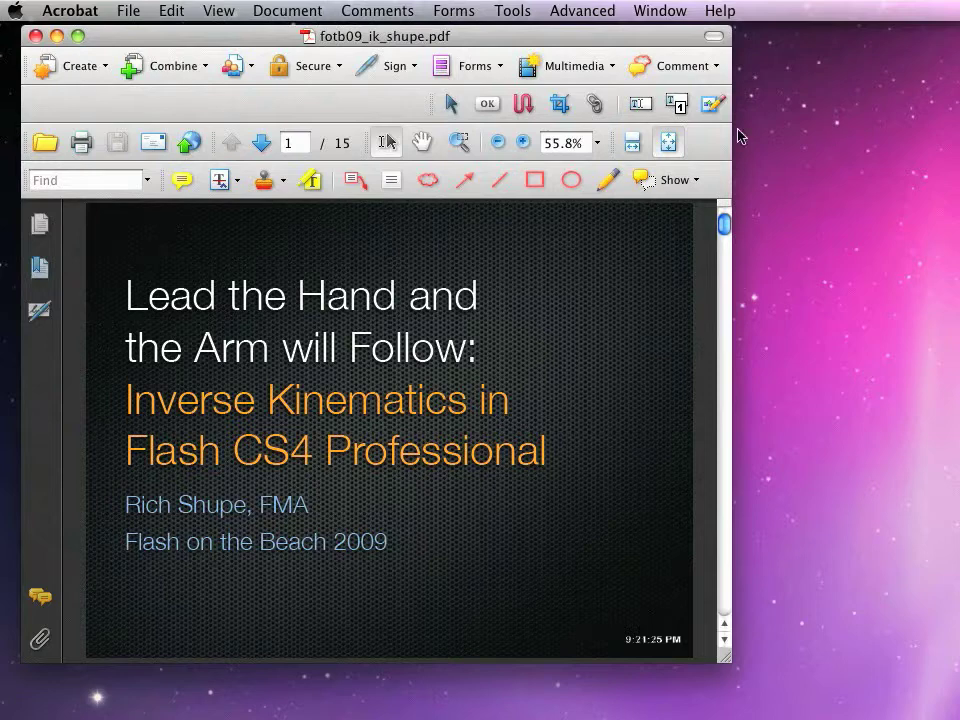
pyautogui.press('super+Tab')
pyautogui.moveTo(390, 133); pyautogui.dragTo(302, 75)
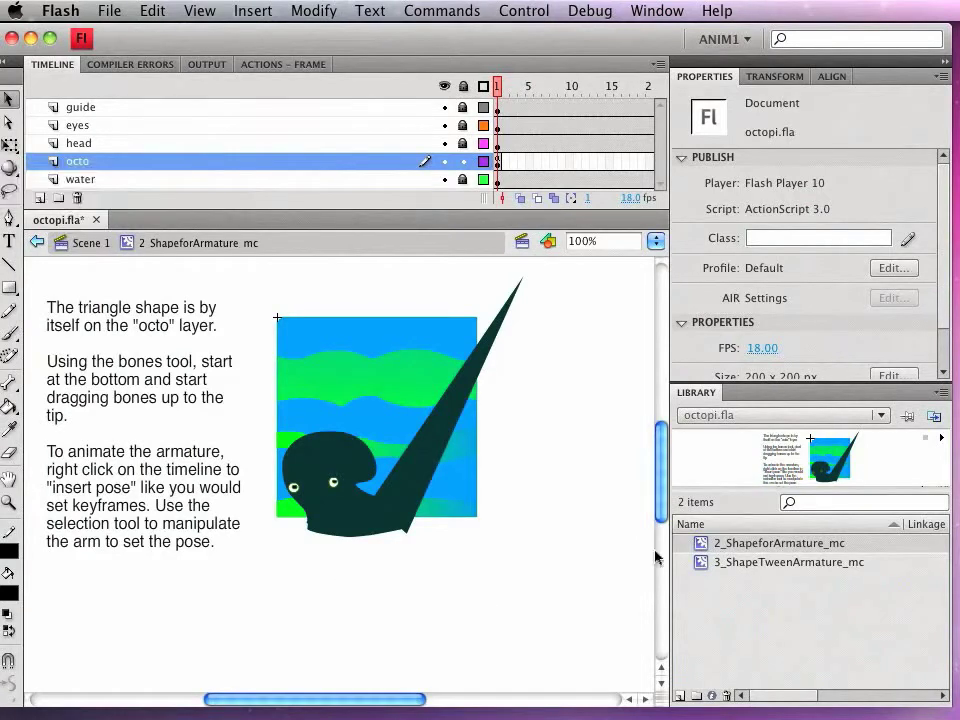
# - Preview 3_ShapeTweenArmature_mc and 2_ShapeforArmature_mc, select the triangle tentacle shape, and pick the Bone tool
pyautogui.click(802, 566)
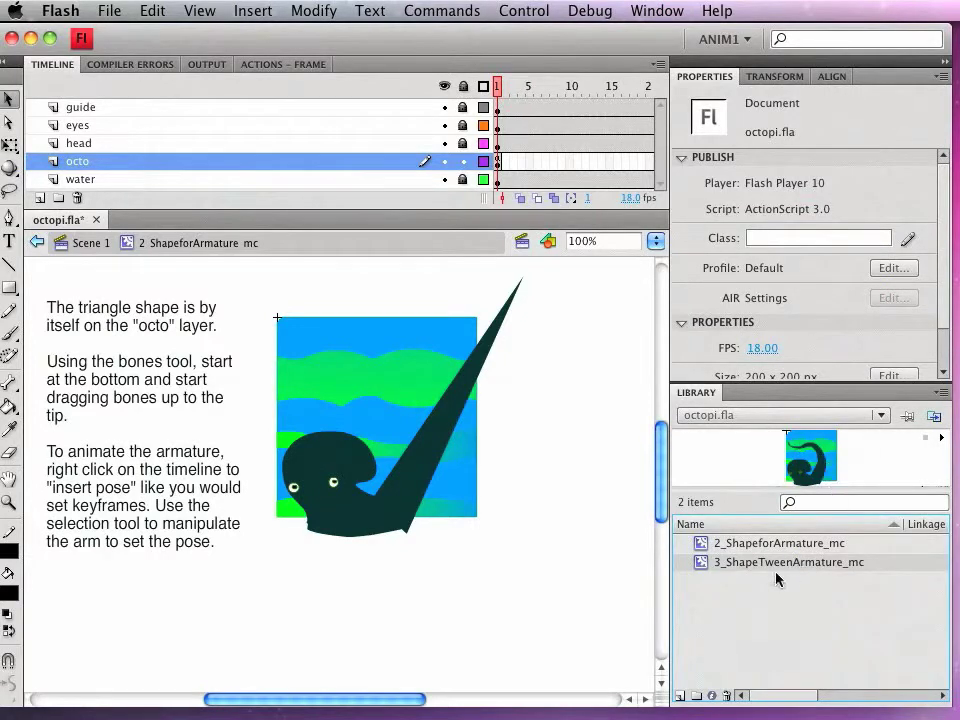
pyautogui.click(716, 544)
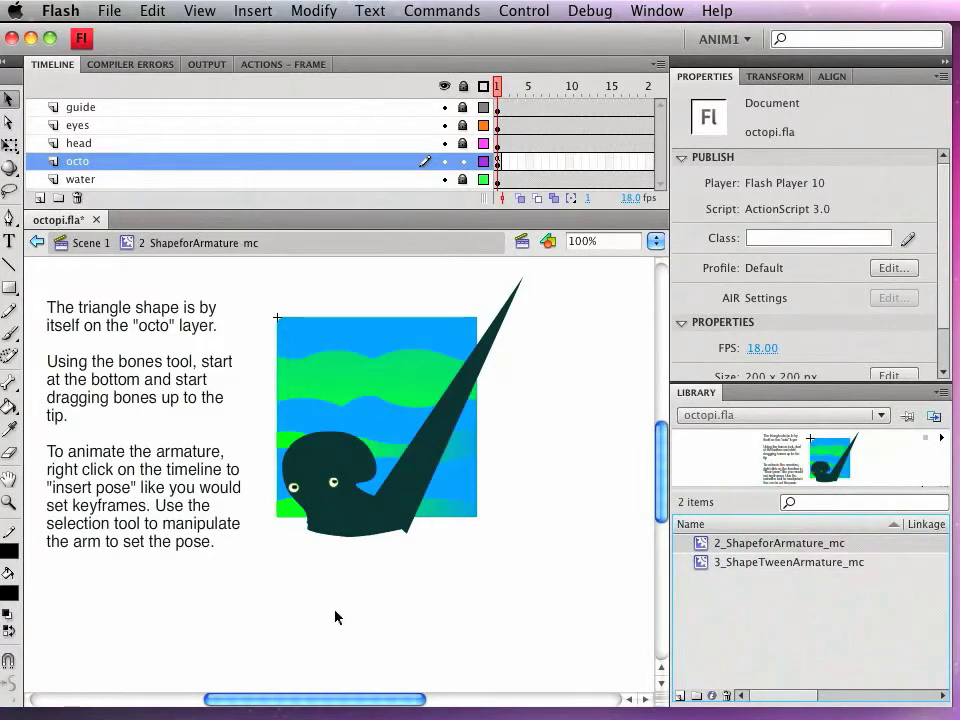
pyautogui.click(416, 471)
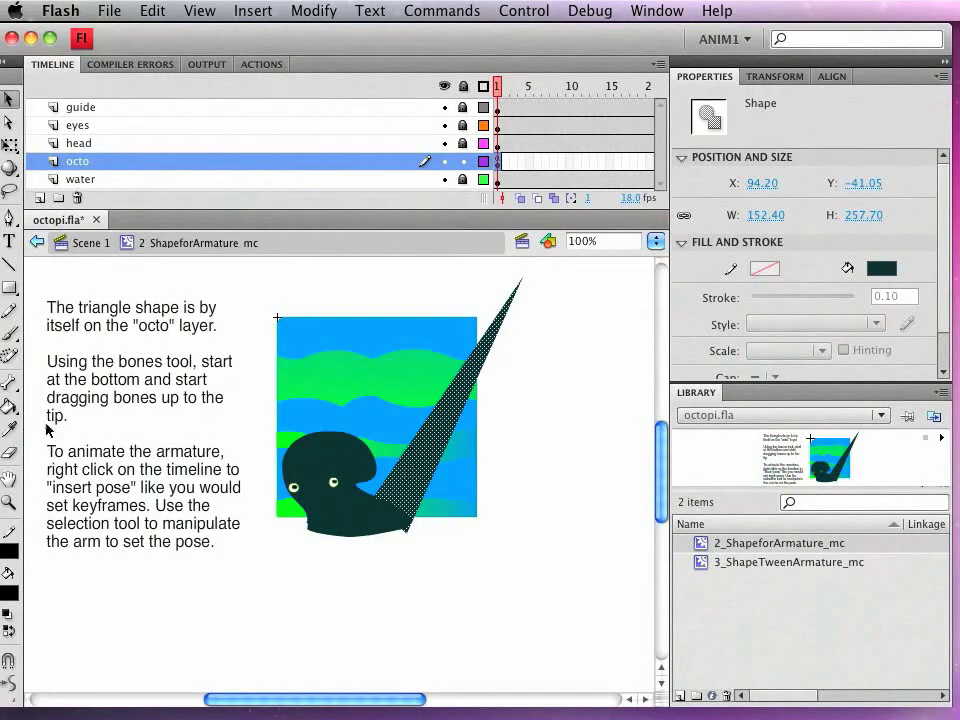
pyautogui.click(9, 386)
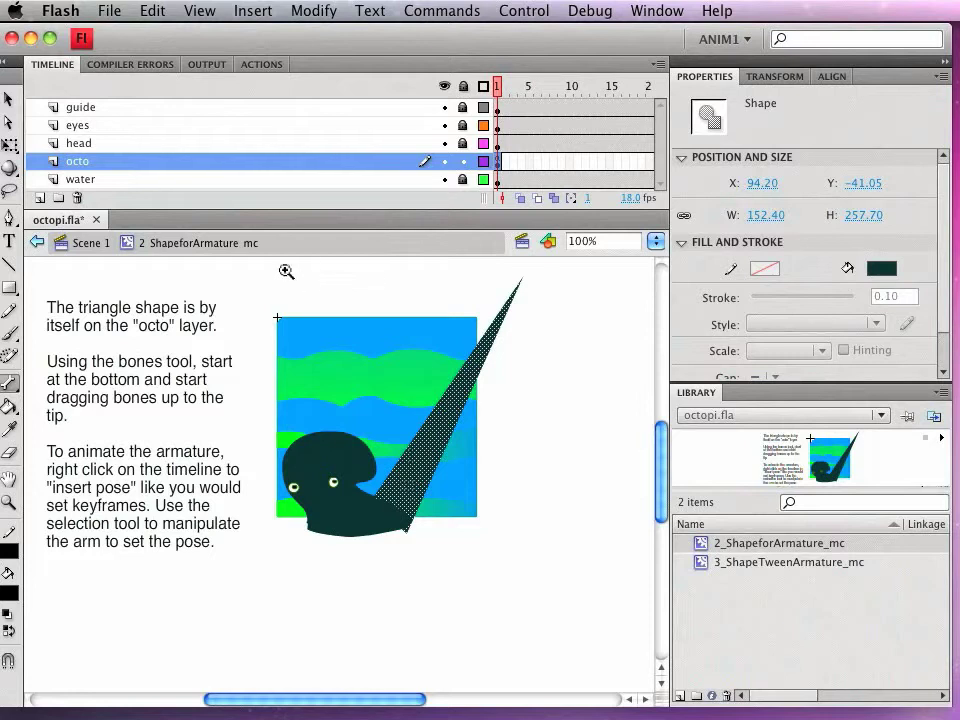
# - Zoom in on the tentacle and draw a bone chain from its base to its tip
pyautogui.moveTo(286, 271); pyautogui.dragTo(578, 528)
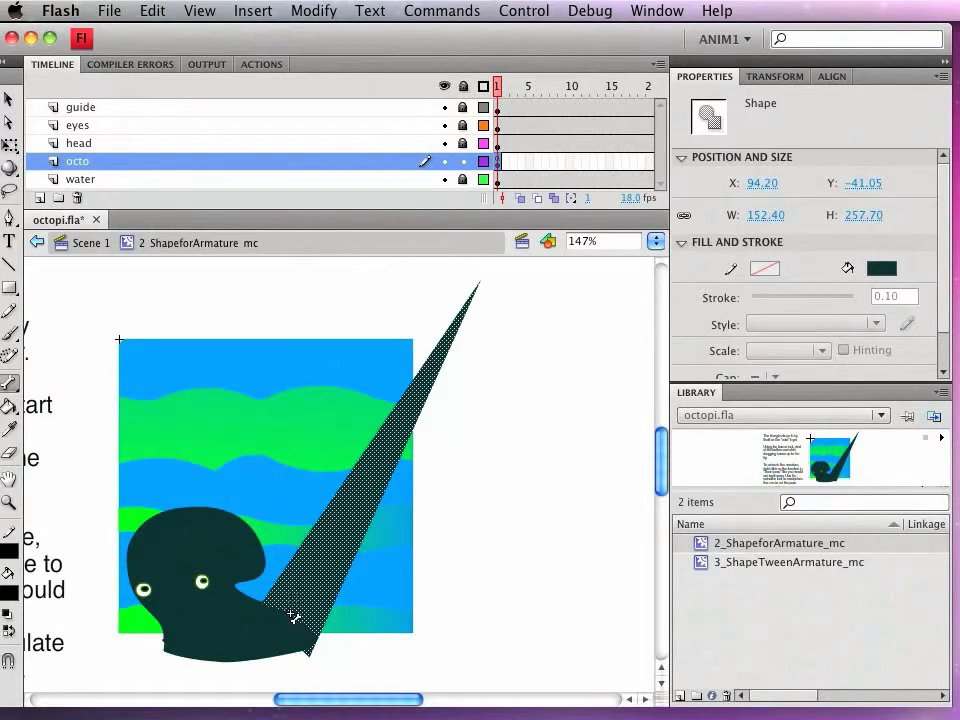
pyautogui.moveTo(293, 615); pyautogui.dragTo(369, 468)
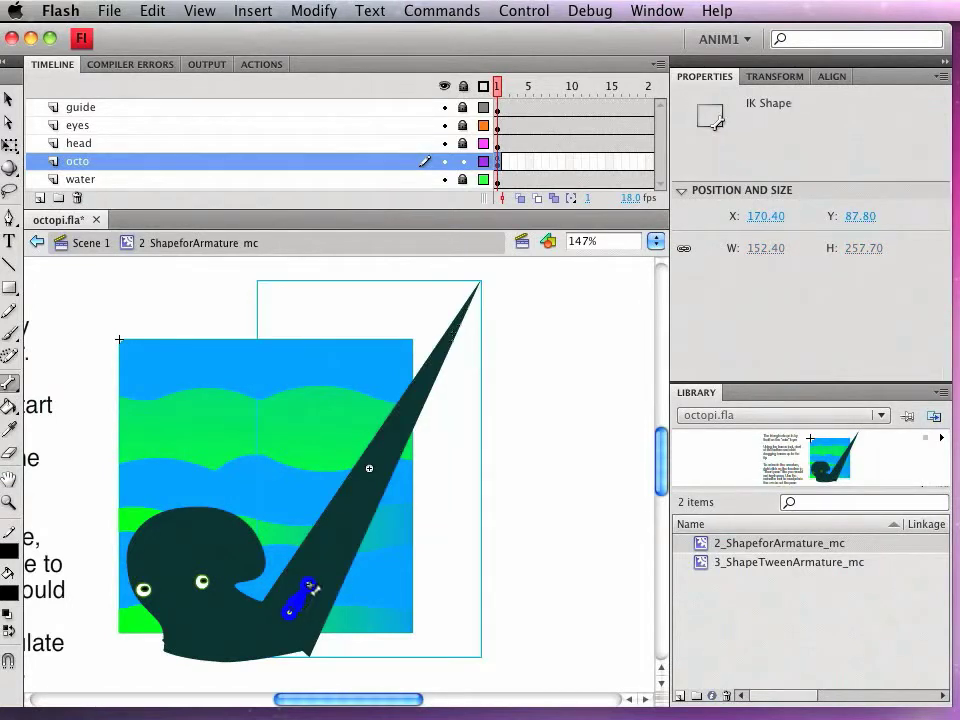
pyautogui.moveTo(314, 586); pyautogui.dragTo(461, 325)
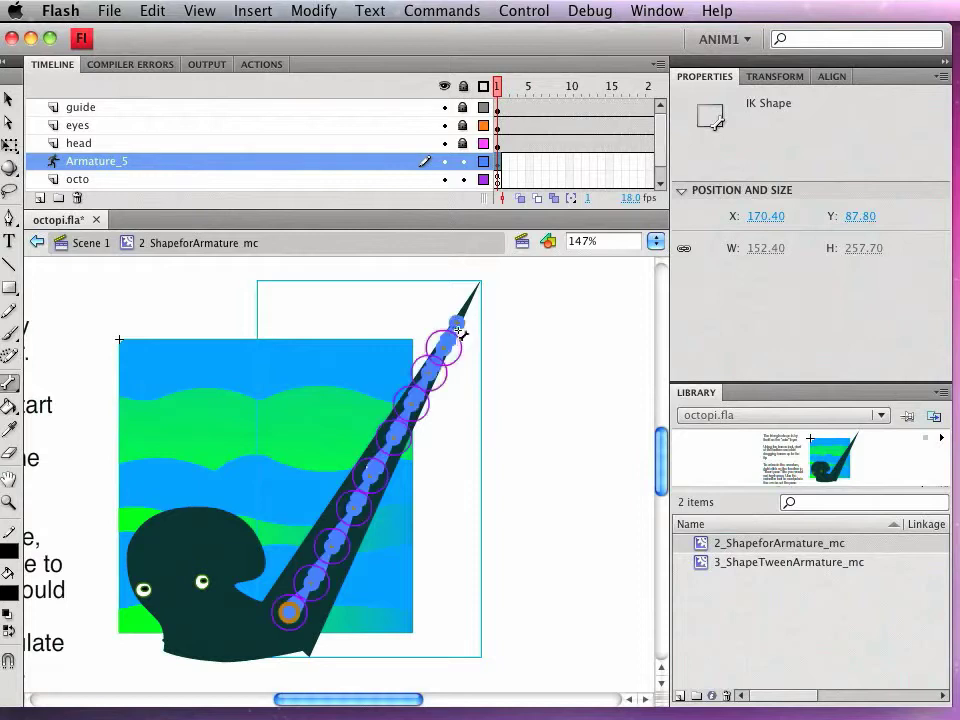
pyautogui.moveTo(461, 323); pyautogui.dragTo(469, 305)
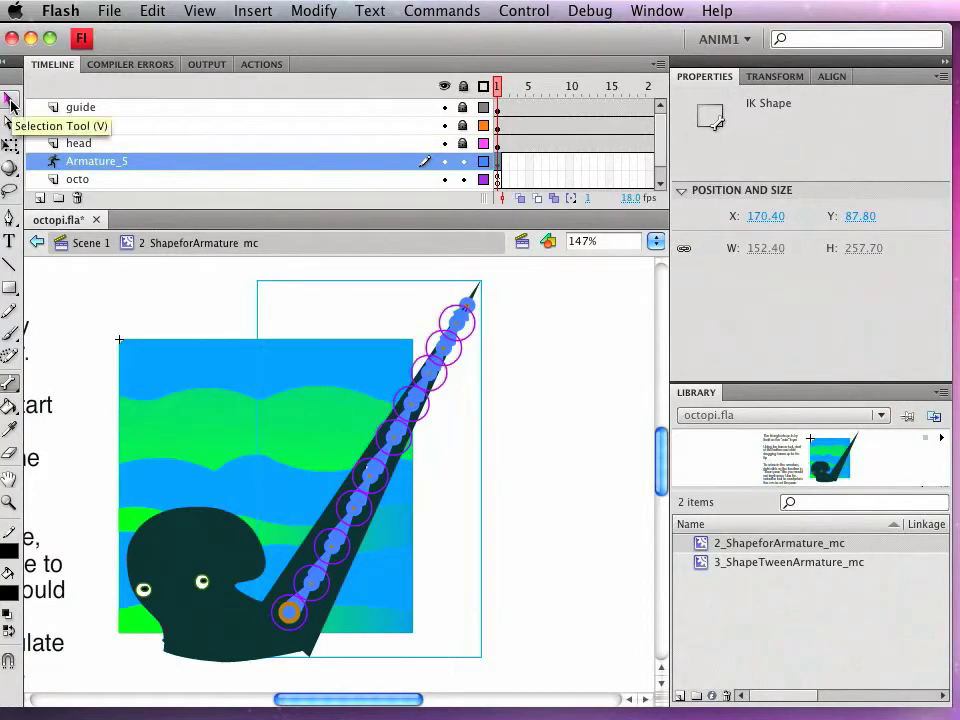
# - Curl the tentacle by pulling its tip bone down-left, enlarge the timeline, and go to frame 75
pyautogui.click(10, 102)
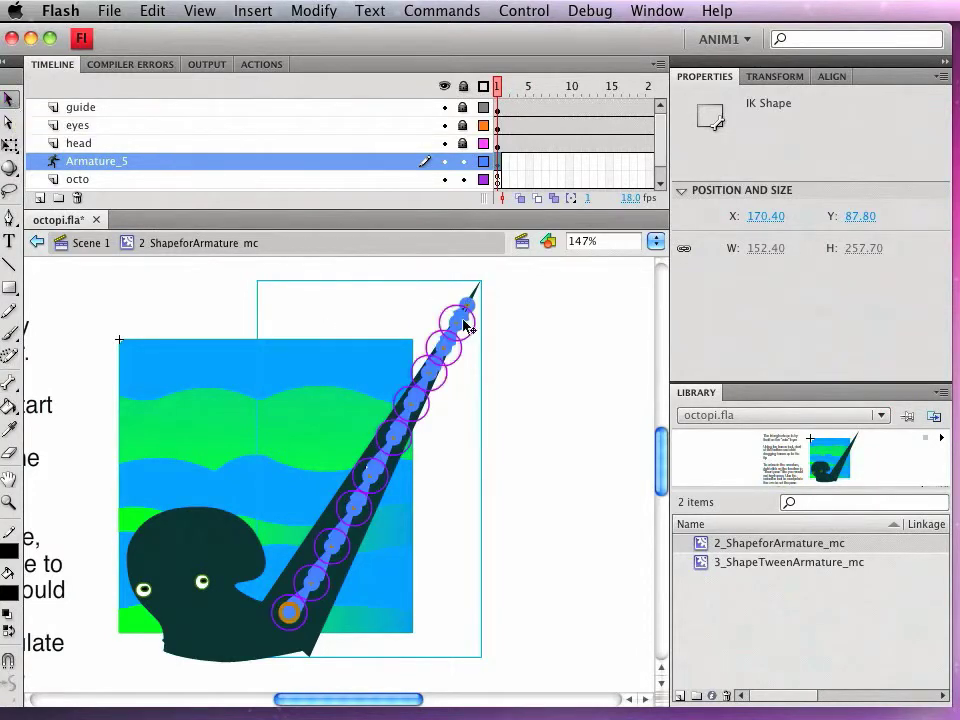
pyautogui.moveTo(462, 320); pyautogui.dragTo(148, 340)
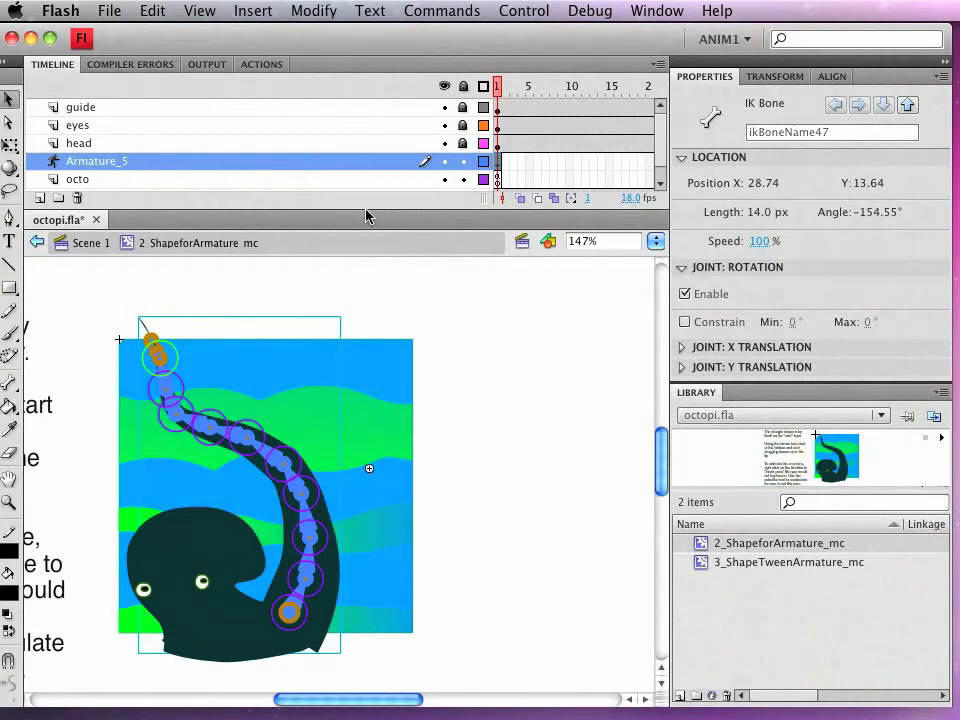
pyautogui.moveTo(365, 210); pyautogui.dragTo(362, 277)
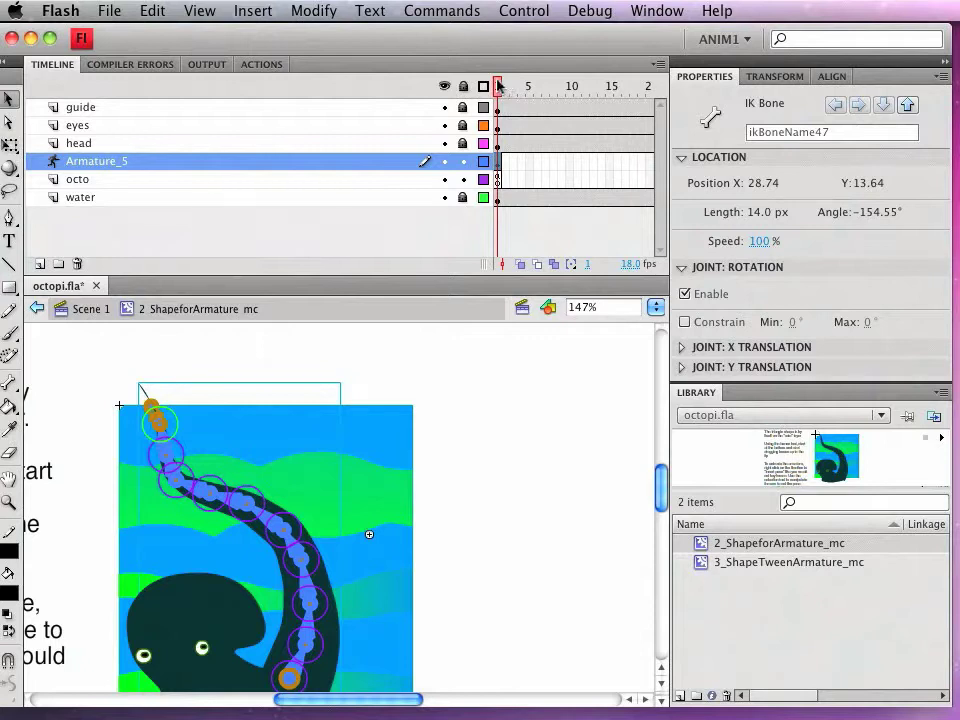
pyautogui.moveTo(499, 86); pyautogui.dragTo(665, 84)
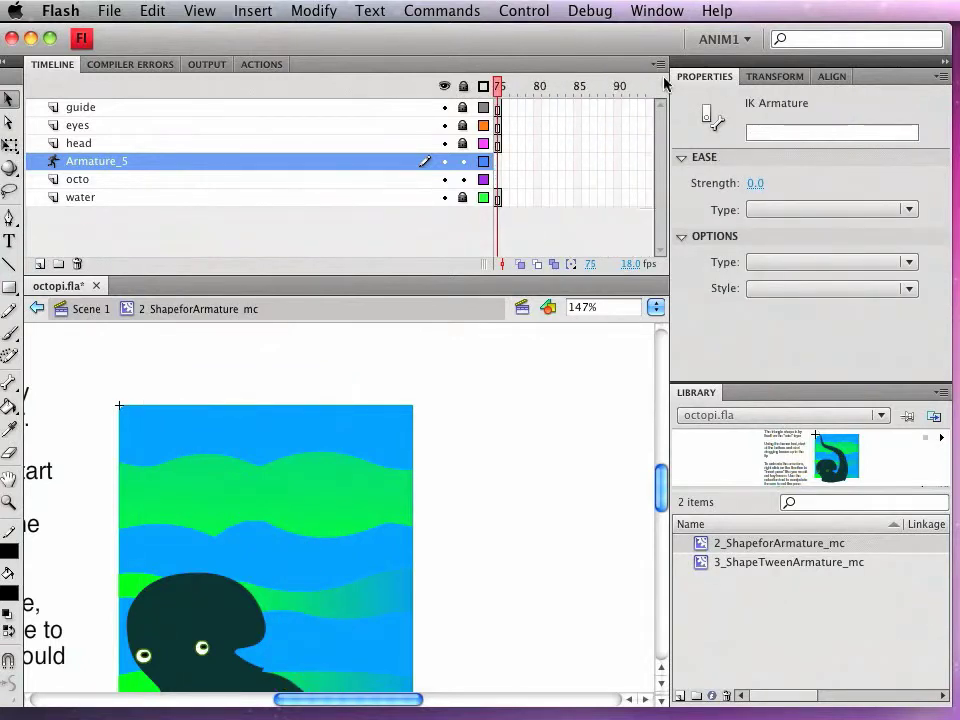
# - Insert a pose at frame 75 on the Armature_5 layer, then scrub back through the timeline
pyautogui.click(500, 169)
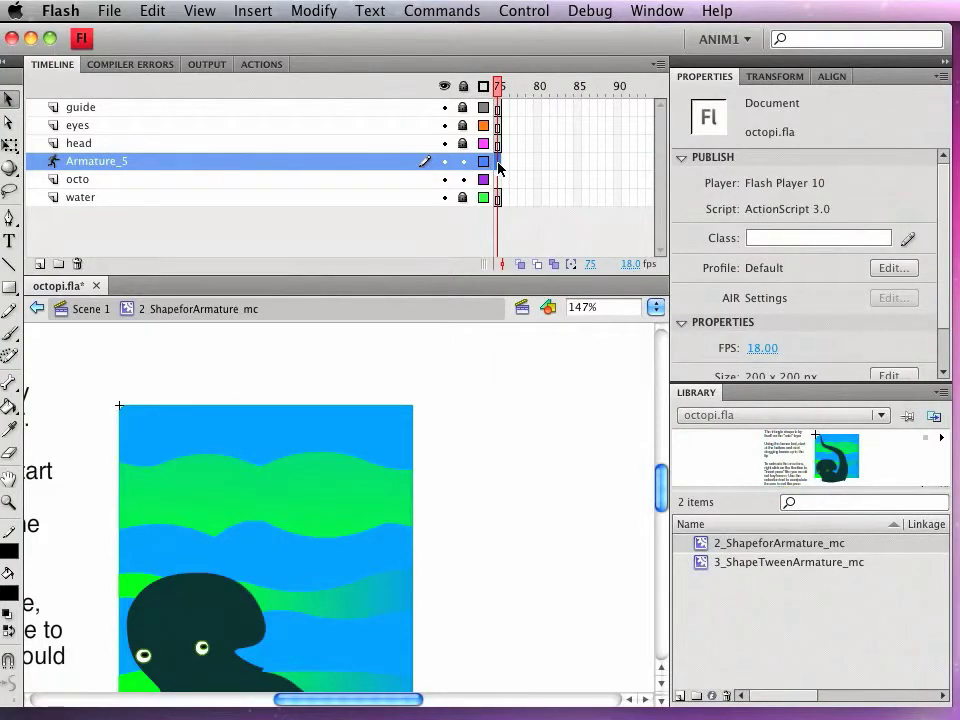
pyautogui.rightClick(500, 169)
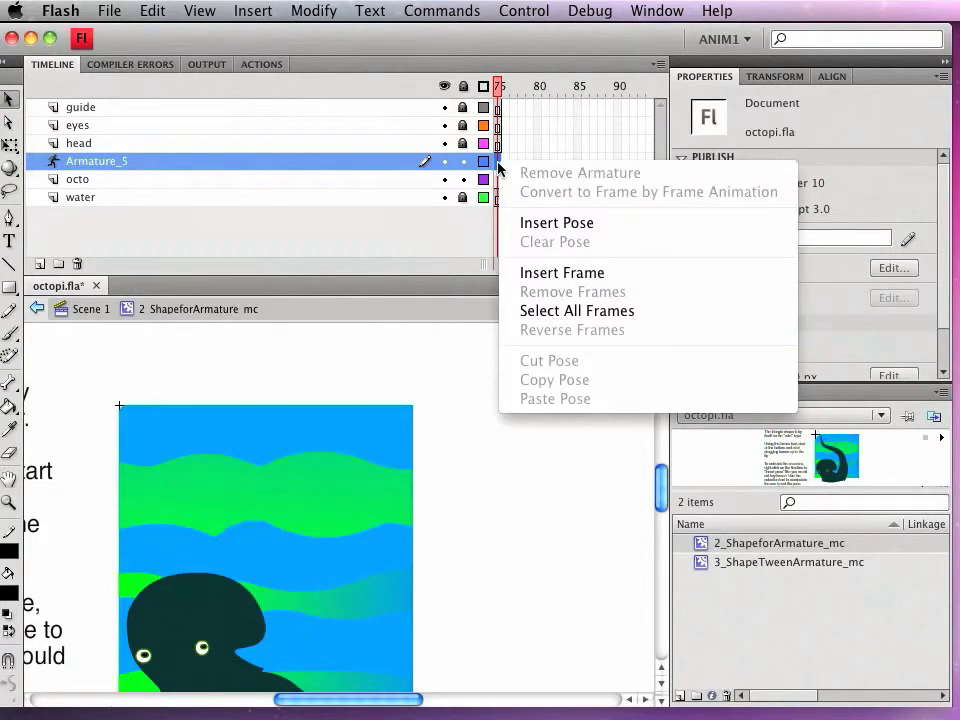
pyautogui.click(528, 222)
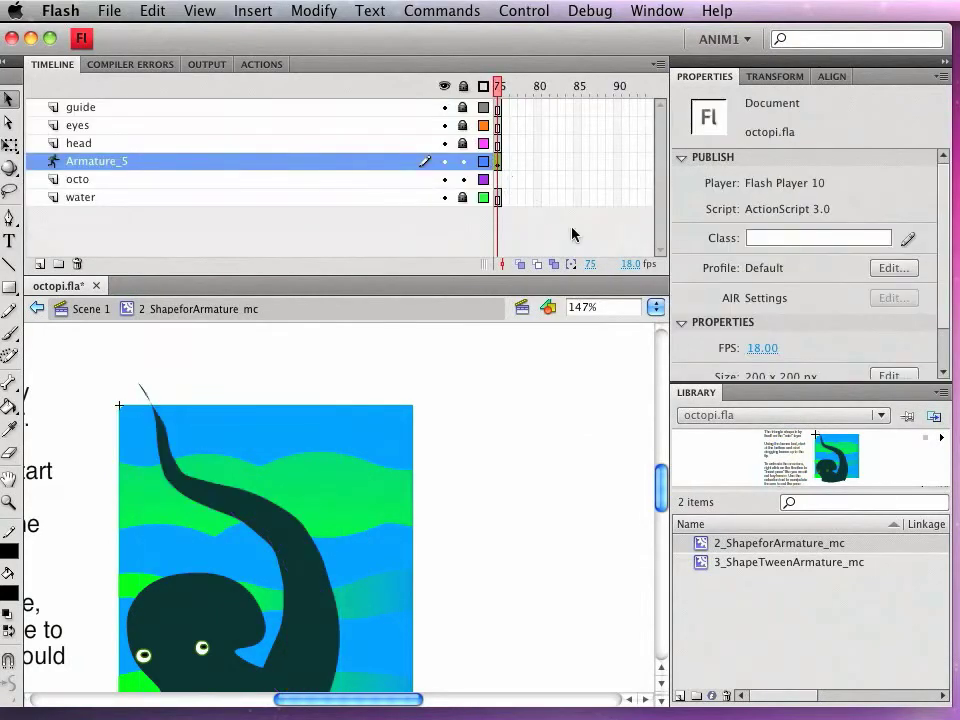
pyautogui.moveTo(497, 86); pyautogui.dragTo(610, 82)
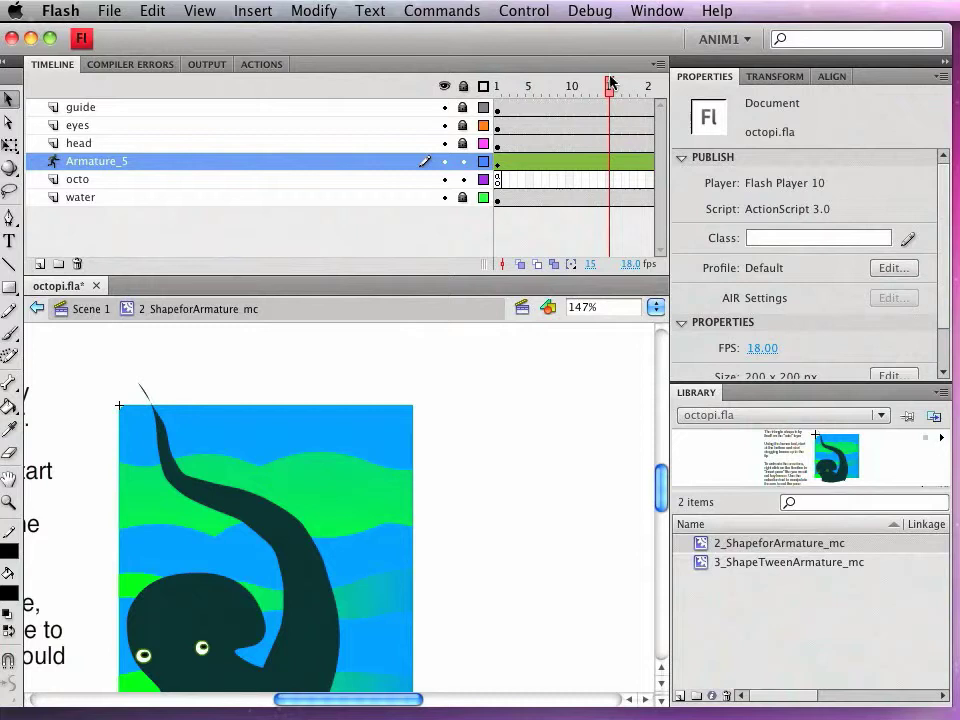
# - Insert a pose at frame 15 with the tentacle tip pulled up and bent right
pyautogui.click(613, 164)
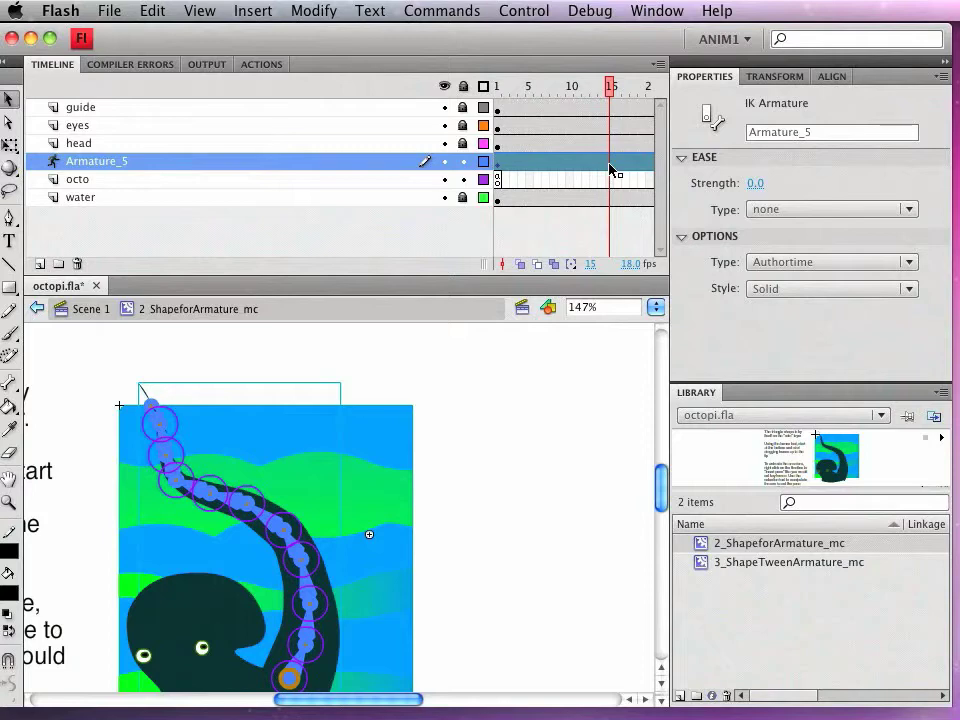
pyautogui.rightClick(610, 168)
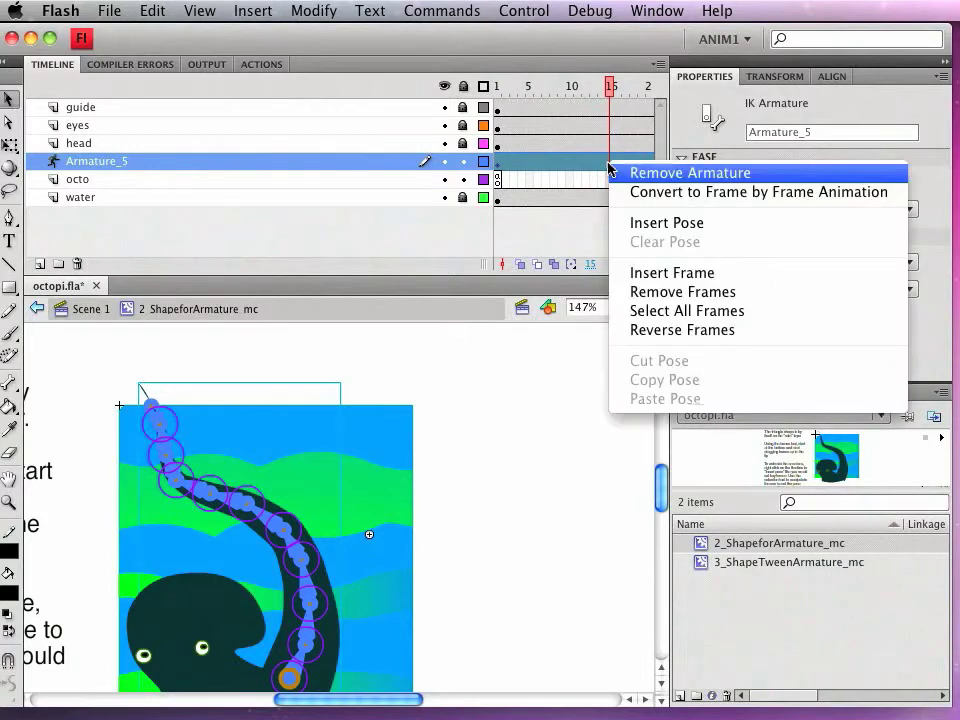
pyautogui.click(642, 223)
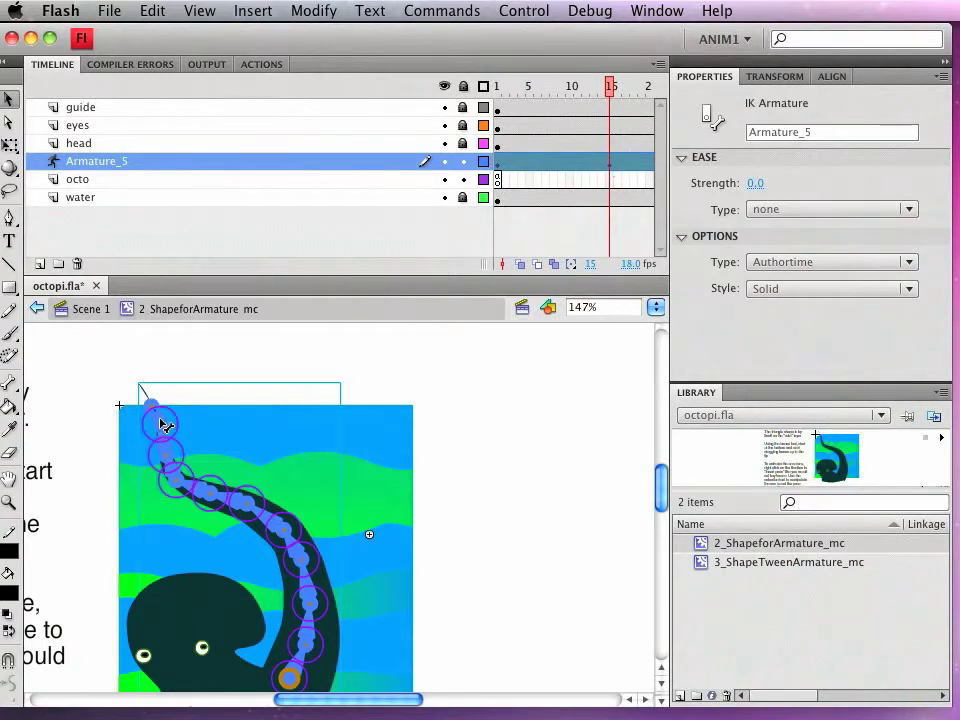
pyautogui.moveTo(165, 415); pyautogui.dragTo(462, 438)
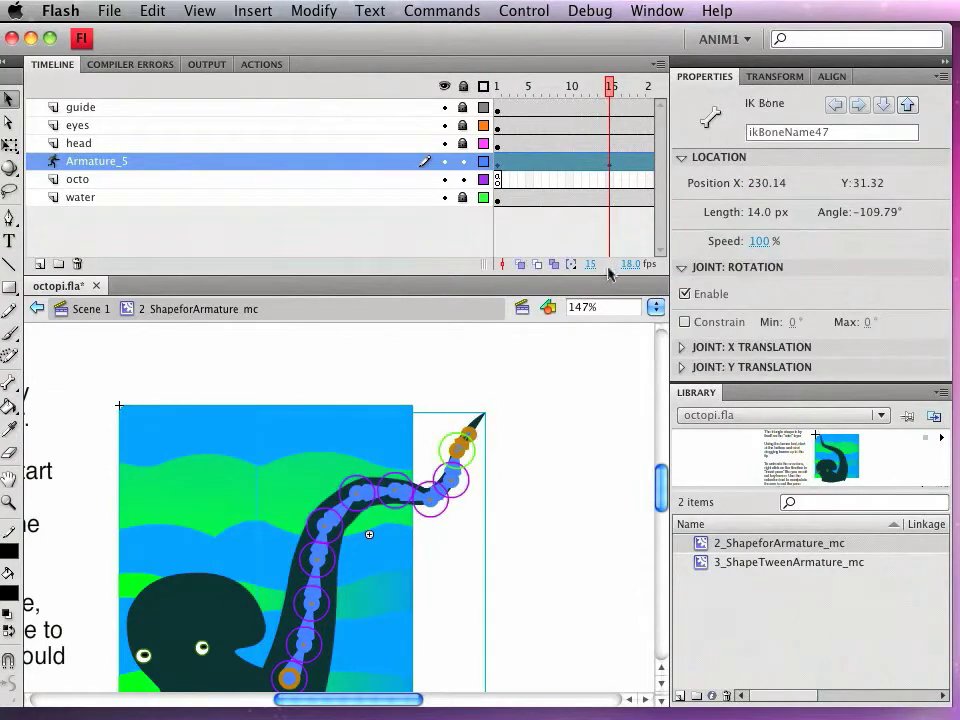
# - Pose the tentacle at later frames: tip bent left, then arched over to the right at frame 54
pyautogui.moveTo(613, 91); pyautogui.dragTo(538, 92)
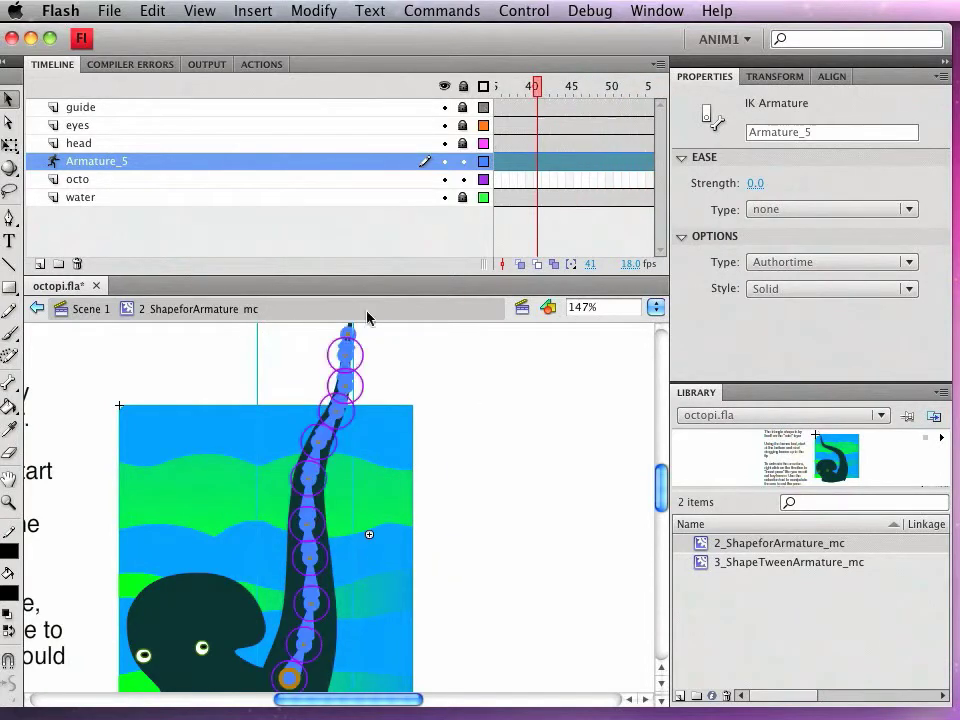
pyautogui.moveTo(345, 360); pyautogui.dragTo(118, 463)
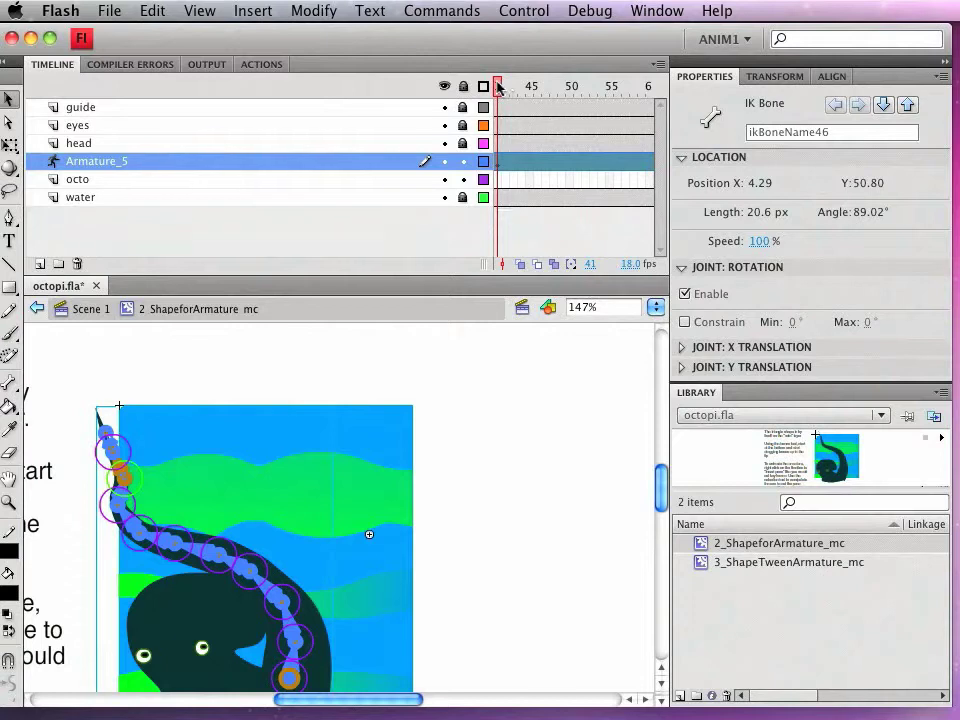
pyautogui.moveTo(497, 86); pyautogui.dragTo(475, 152)
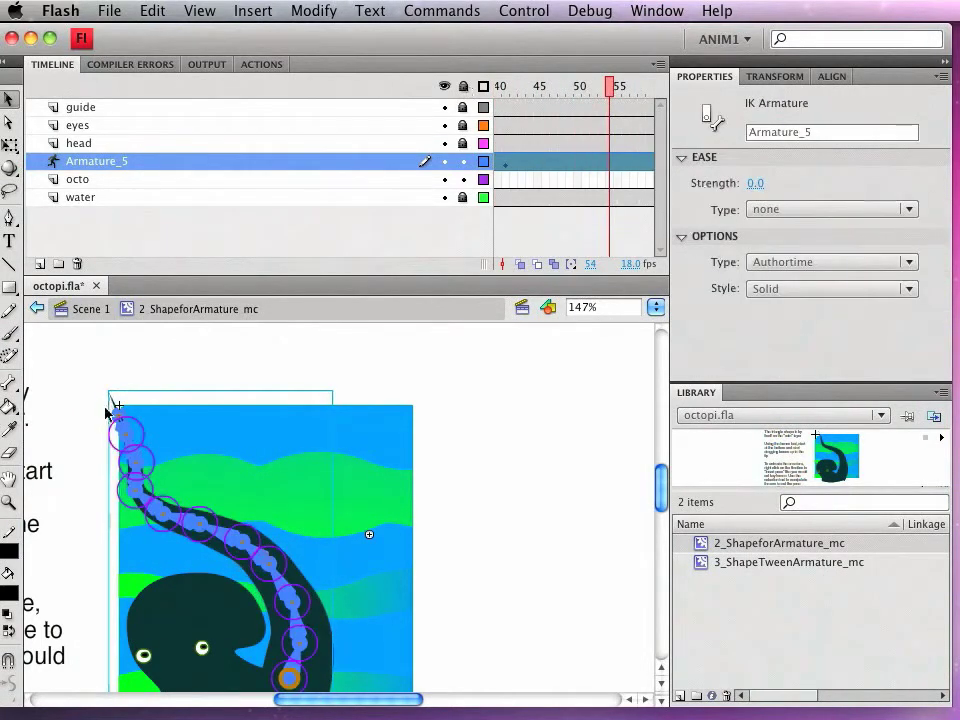
pyautogui.moveTo(124, 424); pyautogui.dragTo(425, 390)
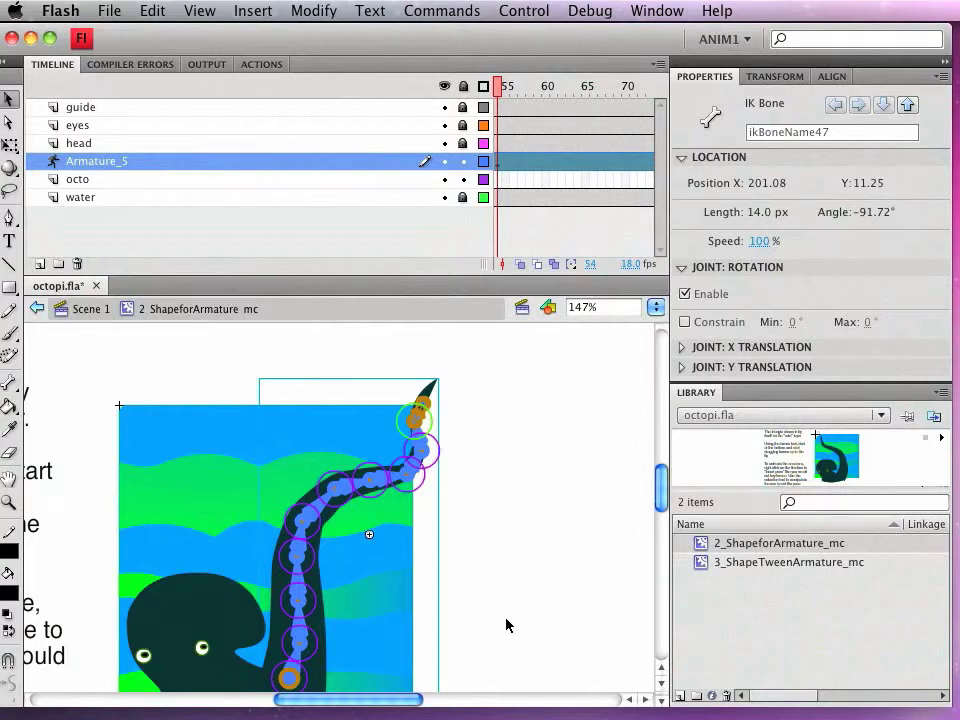
# - Test the tentacle animation as a movie with Cmd+Return
pyautogui.press('super+Return')
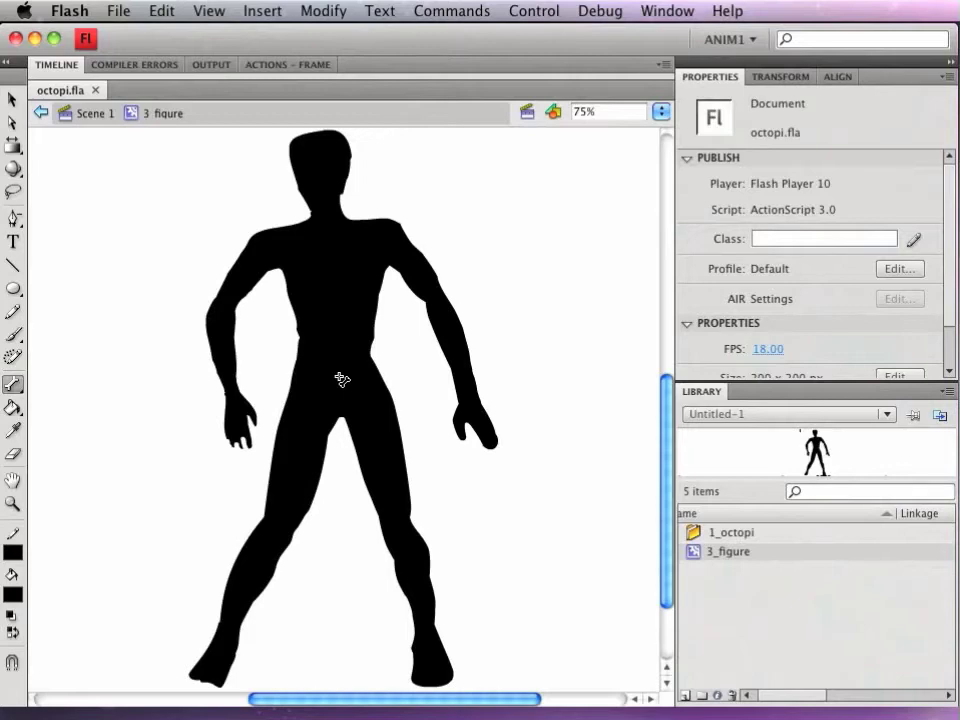
# - Draw a pelvis bone, then bones down the first thigh and shin
pyautogui.moveTo(341, 379); pyautogui.dragTo(371, 406)
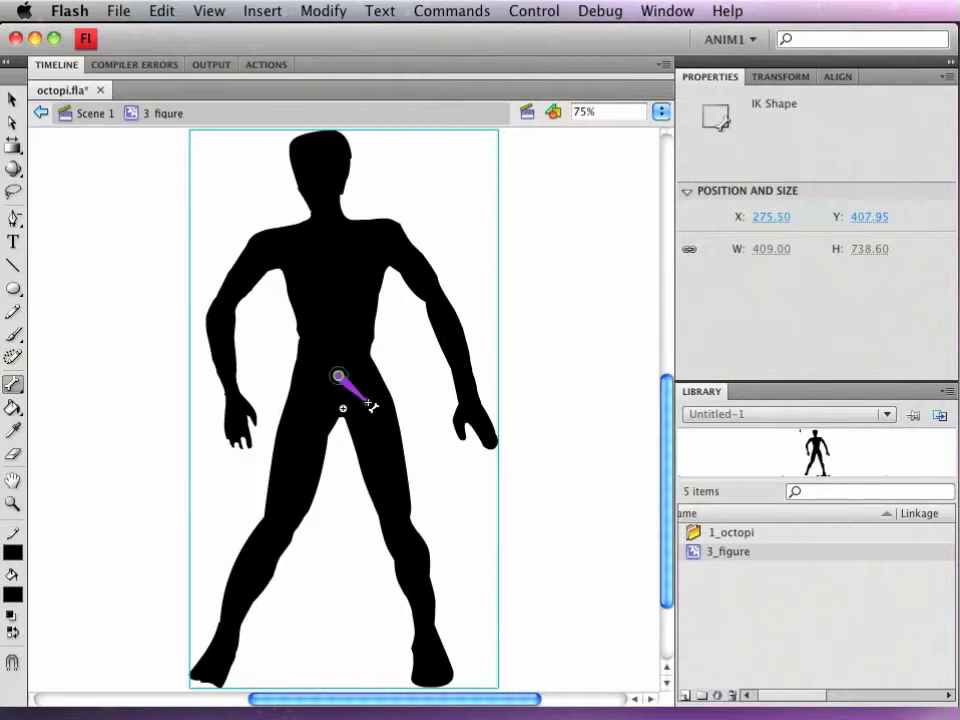
pyautogui.moveTo(370, 404); pyautogui.dragTo(403, 536)
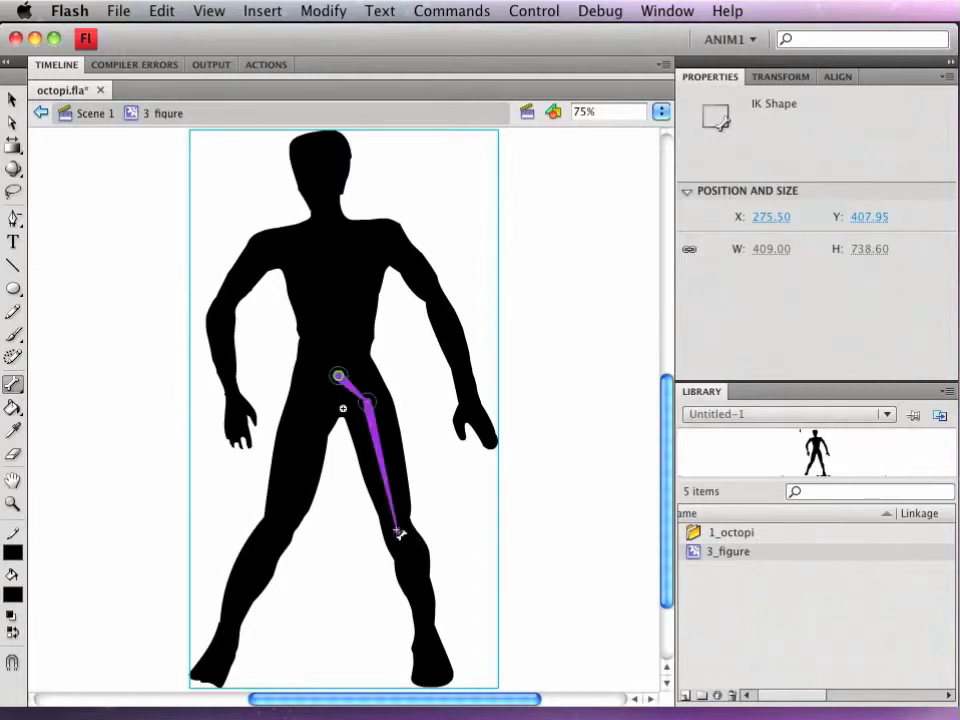
pyautogui.moveTo(398, 531); pyautogui.dragTo(437, 670)
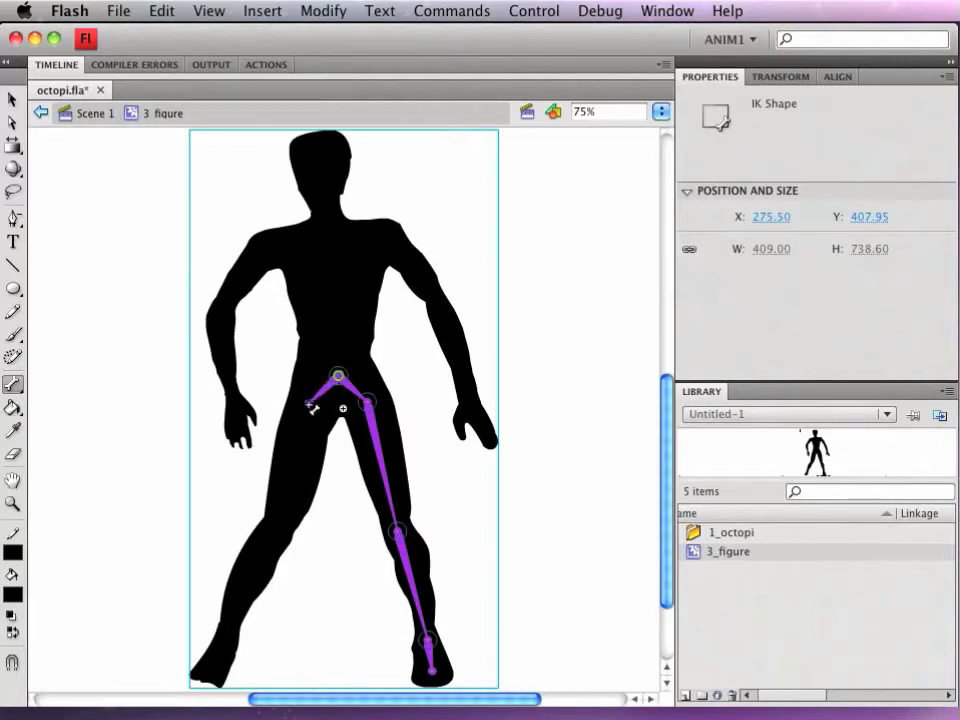
pyautogui.press('Delete')
pyautogui.press('super+z')
# - Add bones down the other leg: hip to knee, knee to ankle, and ankle into the foot
pyautogui.moveTo(312, 408); pyautogui.dragTo(281, 533)
pyautogui.press('Delete')
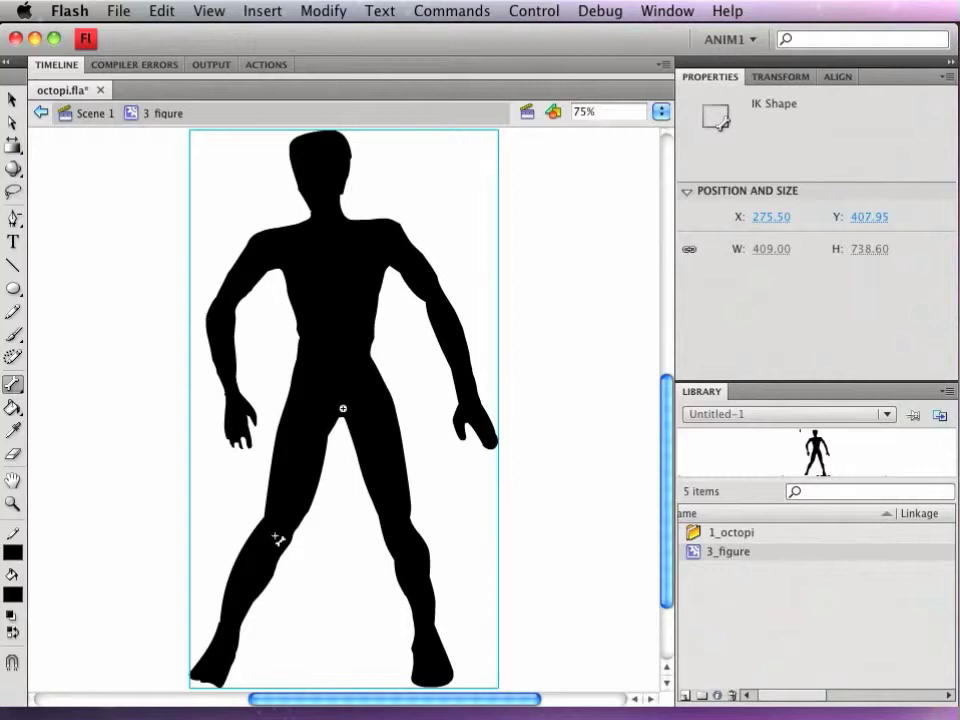
pyautogui.press('super+z')
pyautogui.moveTo(277, 534); pyautogui.dragTo(231, 638)
pyautogui.press('Delete')
pyautogui.press('super+z')
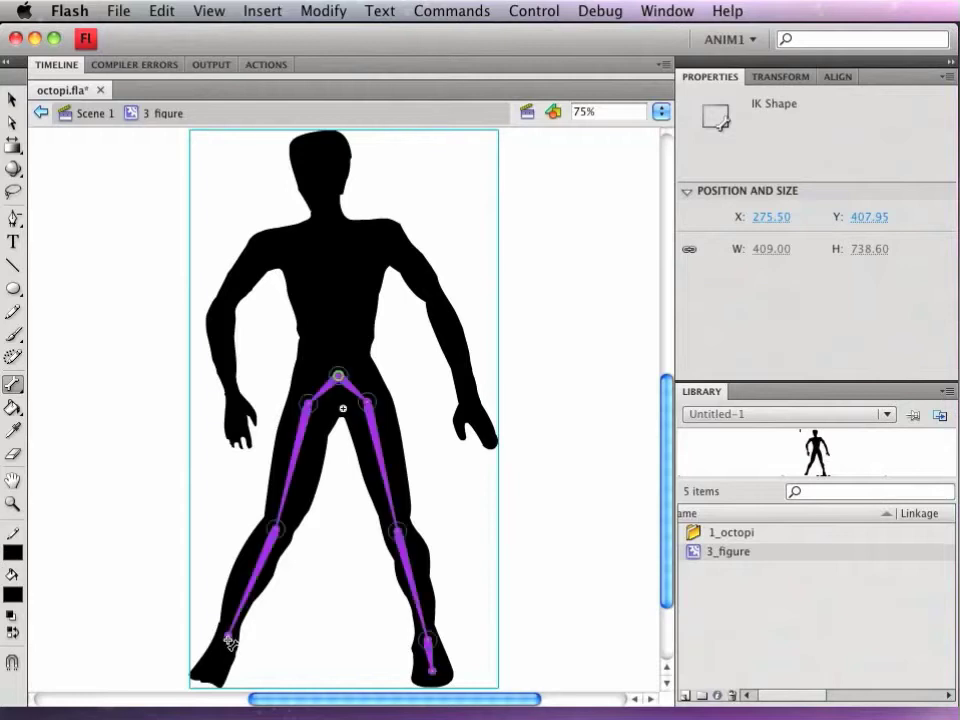
pyautogui.moveTo(230, 638); pyautogui.dragTo(218, 669)
pyautogui.press('Delete')
pyautogui.press('super+z')
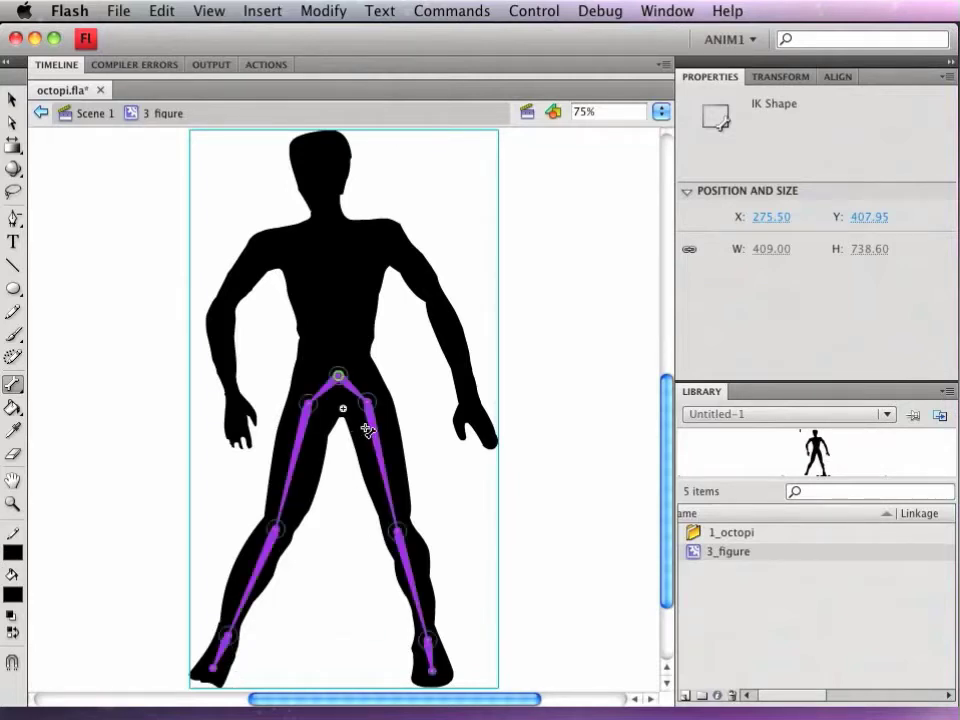
# - Add a spine bone from the hips into the chest and a bone from neck to shoulder
pyautogui.moveTo(338, 376); pyautogui.dragTo(336, 242)
pyautogui.press('Delete')
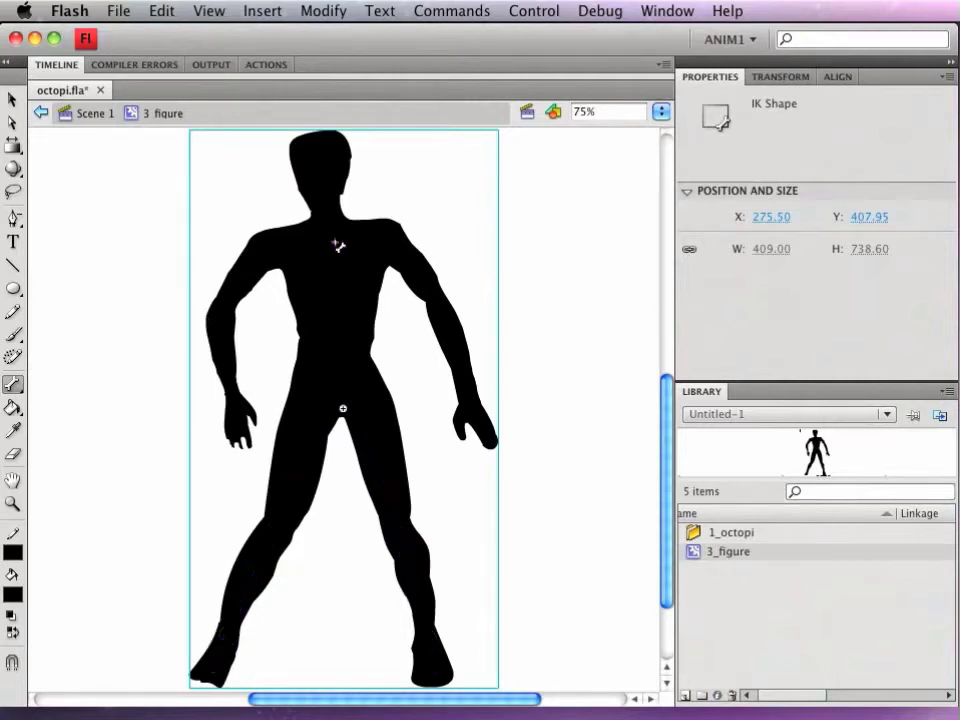
pyautogui.press('super+z')
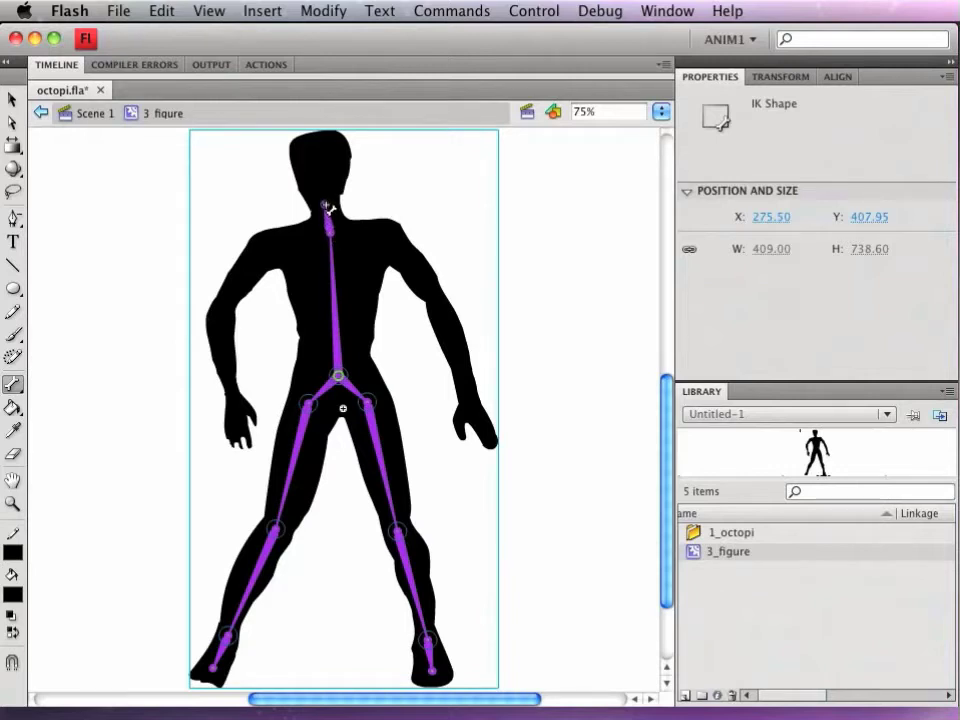
pyautogui.press('Delete')
pyautogui.press('super+z')
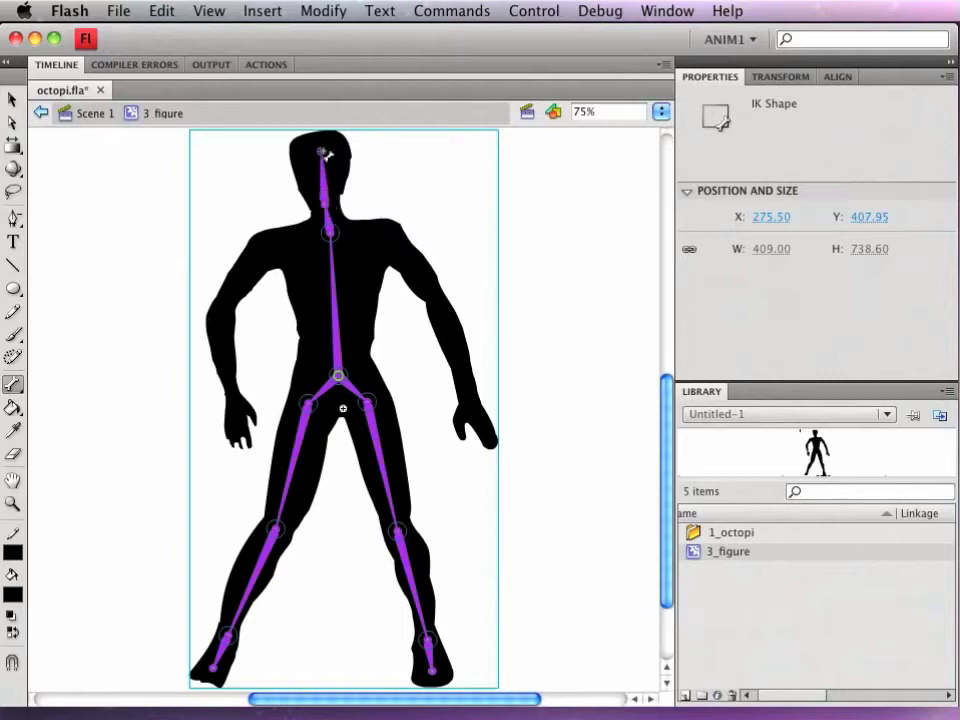
pyautogui.press('Delete')
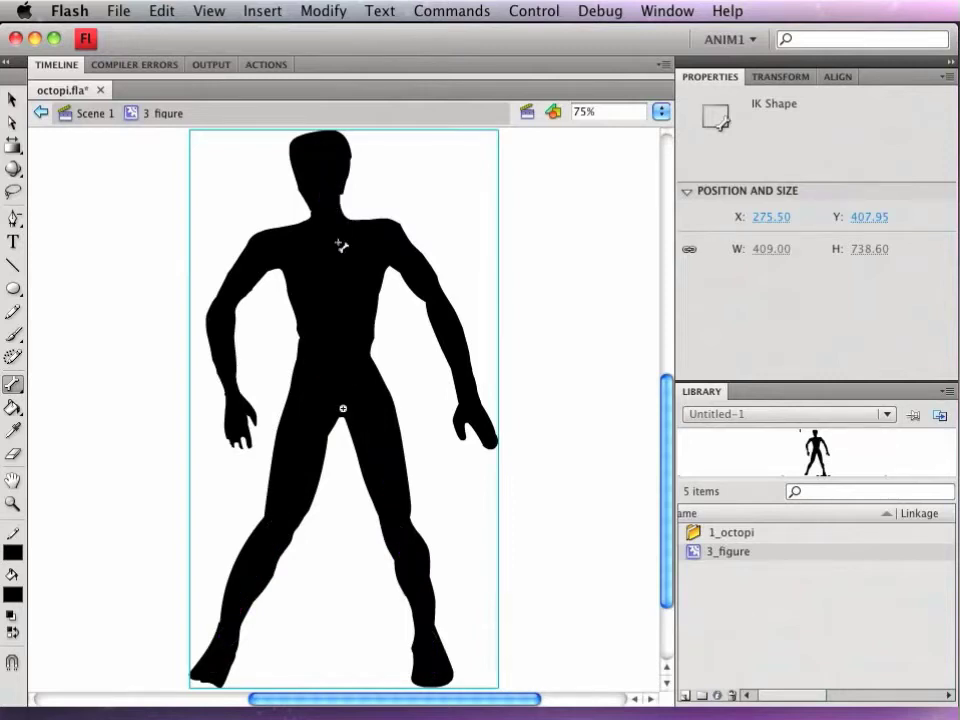
pyautogui.press('super+z')
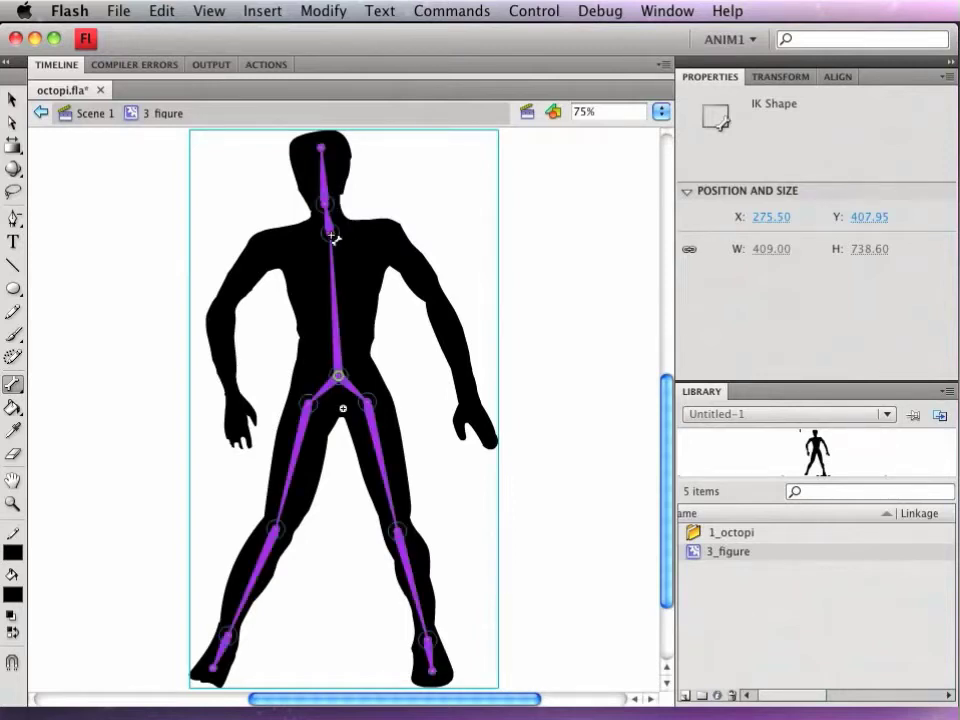
pyautogui.moveTo(333, 237); pyautogui.dragTo(439, 304)
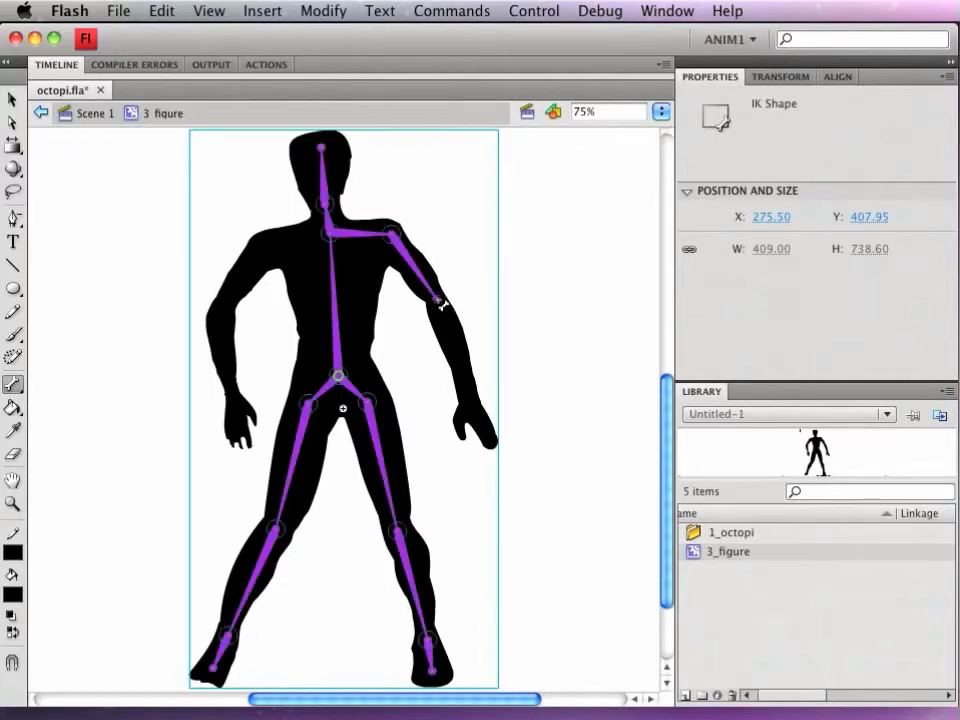
# - Finish the first forearm bone, then add bones from the neck to the other shoulder, elbow, wrist and hand
pyautogui.moveTo(441, 302); pyautogui.dragTo(475, 404)
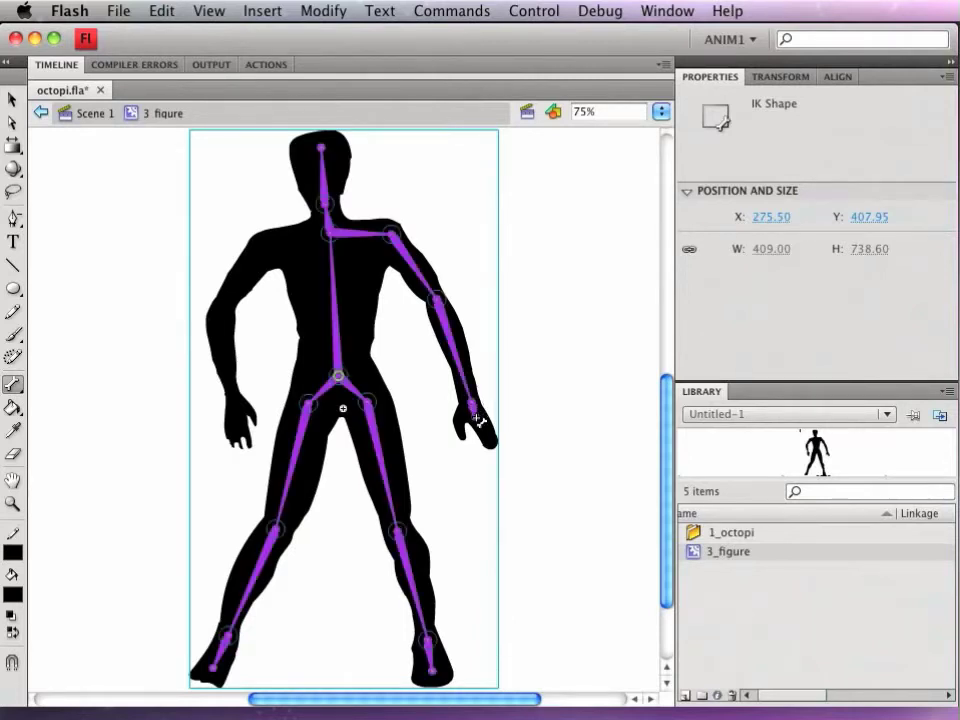
pyautogui.click(485, 427)
pyautogui.moveTo(331, 235); pyautogui.dragTo(266, 250)
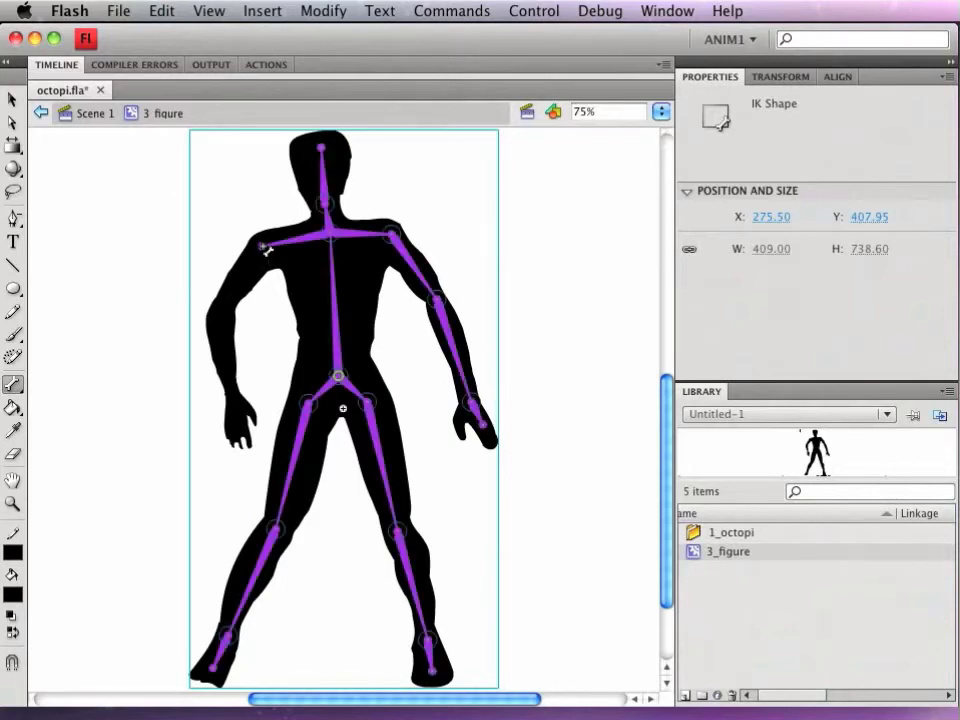
pyautogui.moveTo(264, 247); pyautogui.dragTo(220, 318)
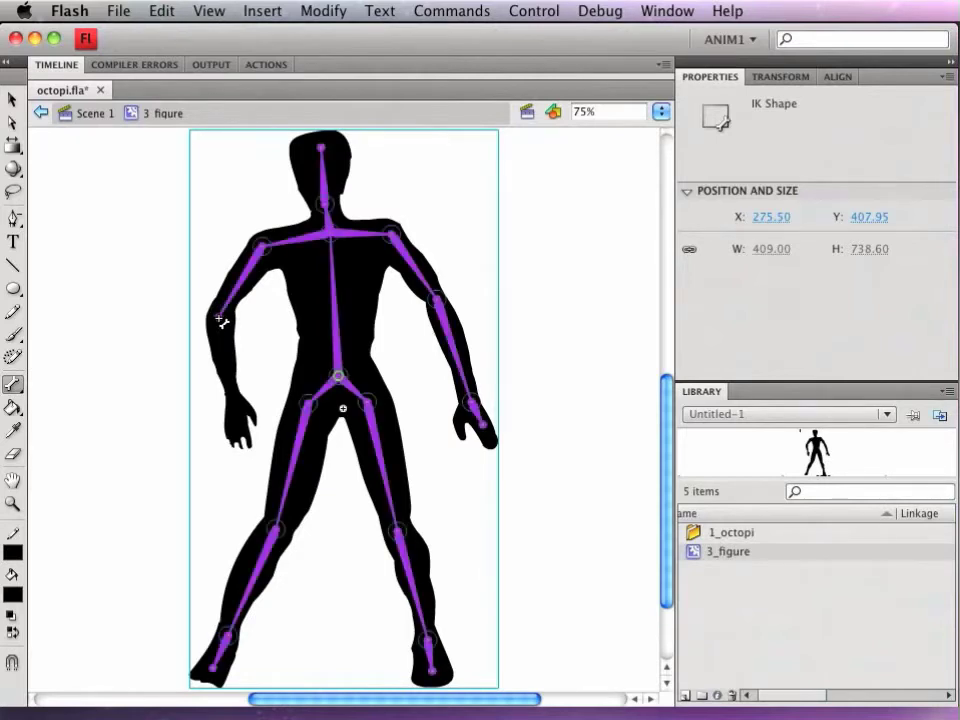
pyautogui.moveTo(220, 319); pyautogui.dragTo(238, 410)
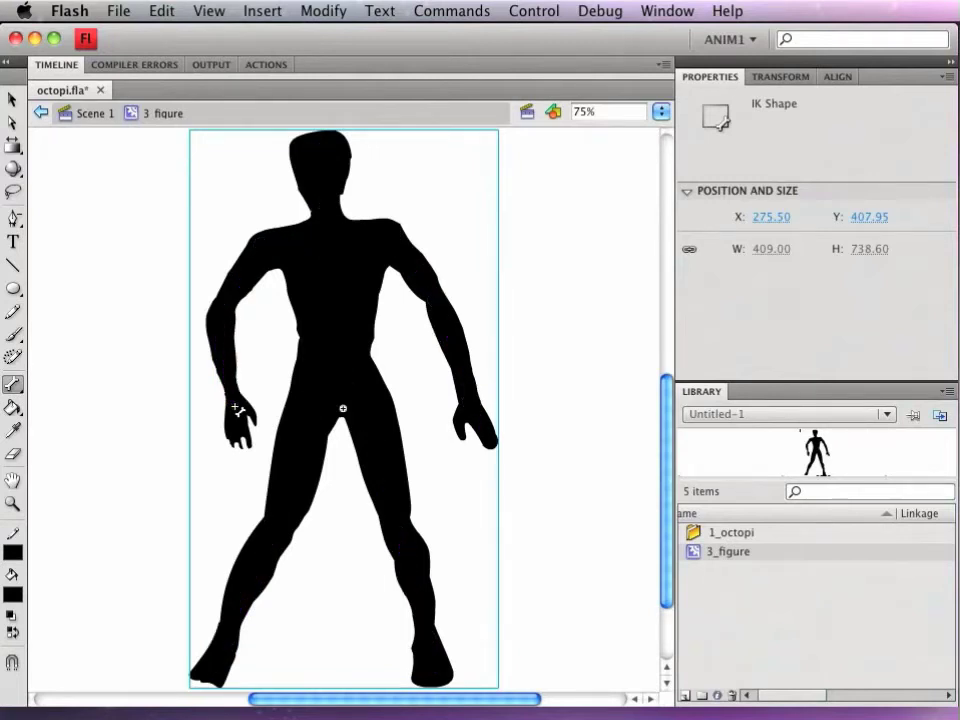
pyautogui.moveTo(238, 408); pyautogui.dragTo(246, 440)
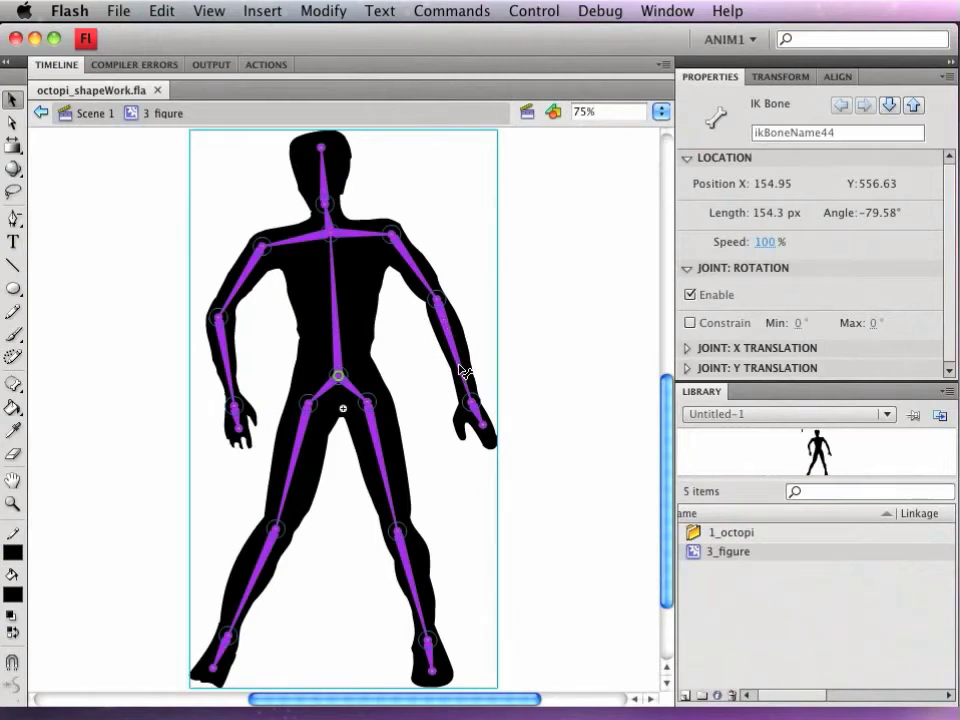
# - Swing both forearms up and out, tilt the head, and spread the lower legs and foot wide
pyautogui.moveTo(461, 372); pyautogui.dragTo(585, 283)
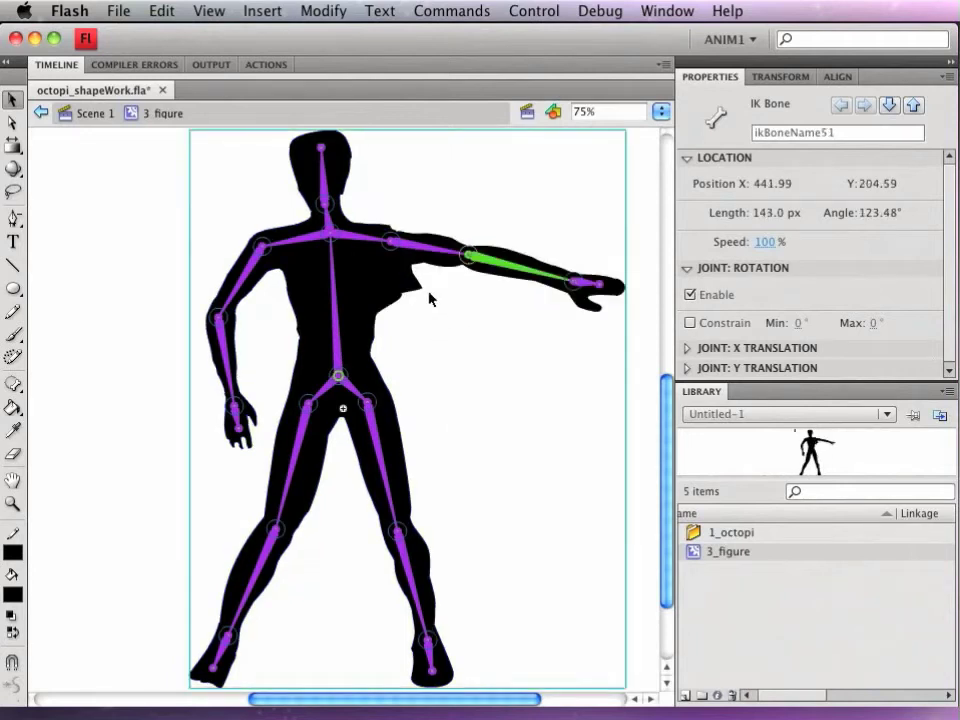
pyautogui.moveTo(220, 347); pyautogui.dragTo(166, 252)
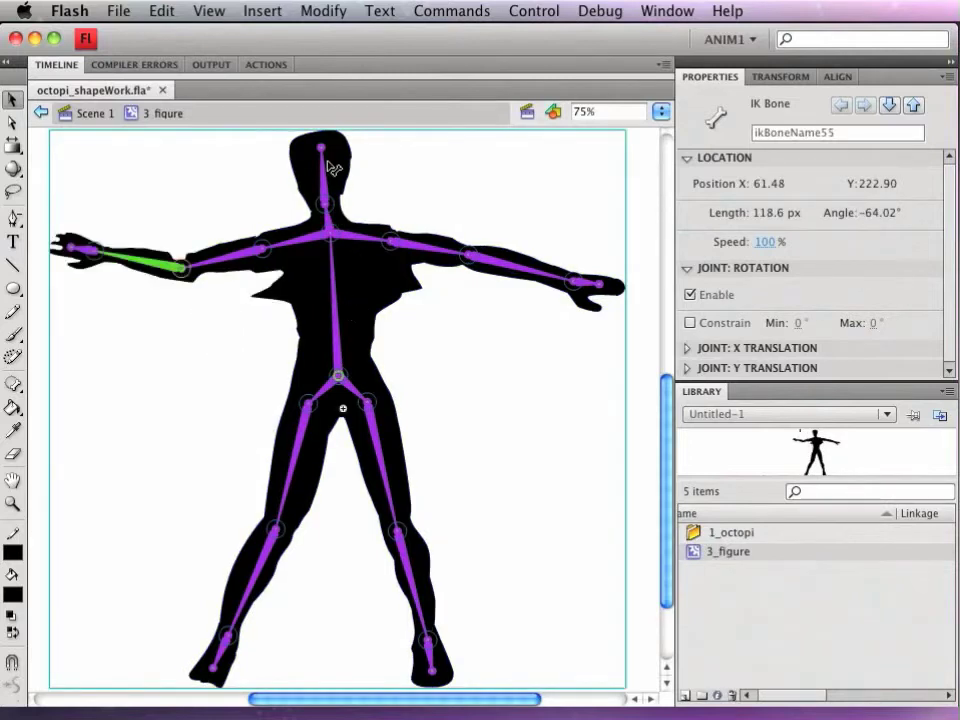
pyautogui.moveTo(328, 165)
pyautogui.mouseDown()
pyautogui.moveTo(338, 156)
pyautogui.moveTo(343, 165)
pyautogui.moveTo(314, 151)
pyautogui.mouseUp()
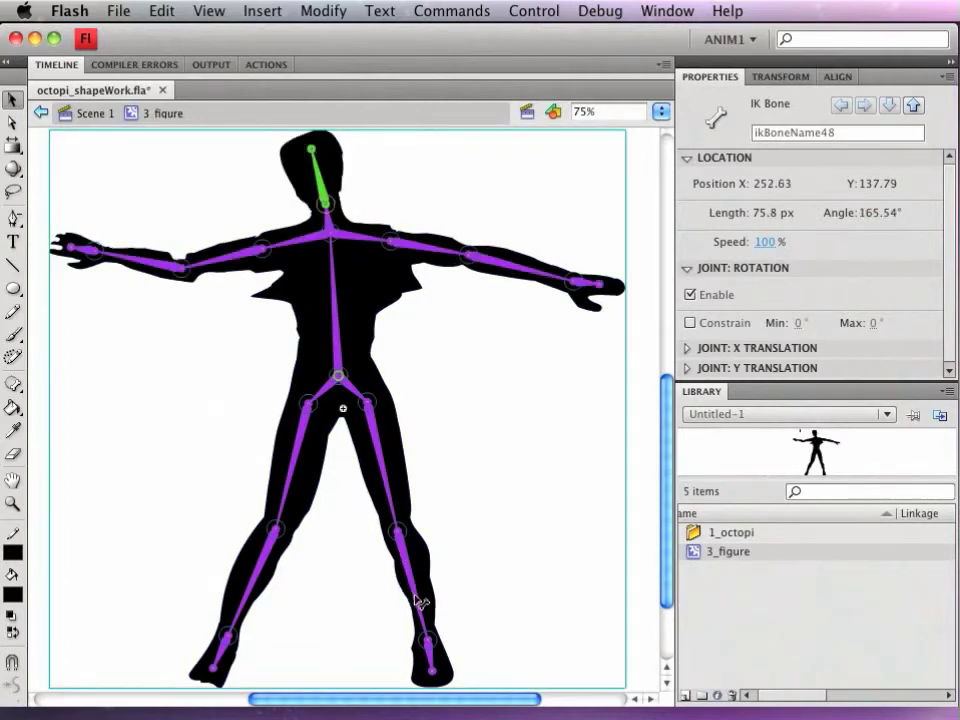
pyautogui.moveTo(420, 600); pyautogui.dragTo(540, 606)
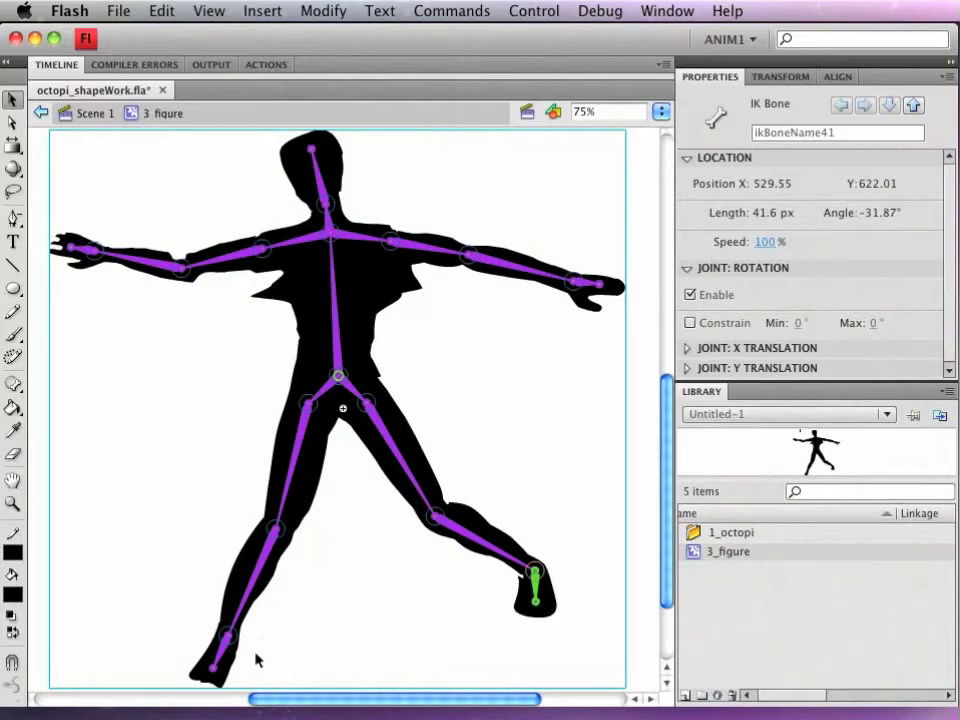
pyautogui.moveTo(228, 664); pyautogui.dragTo(120, 621)
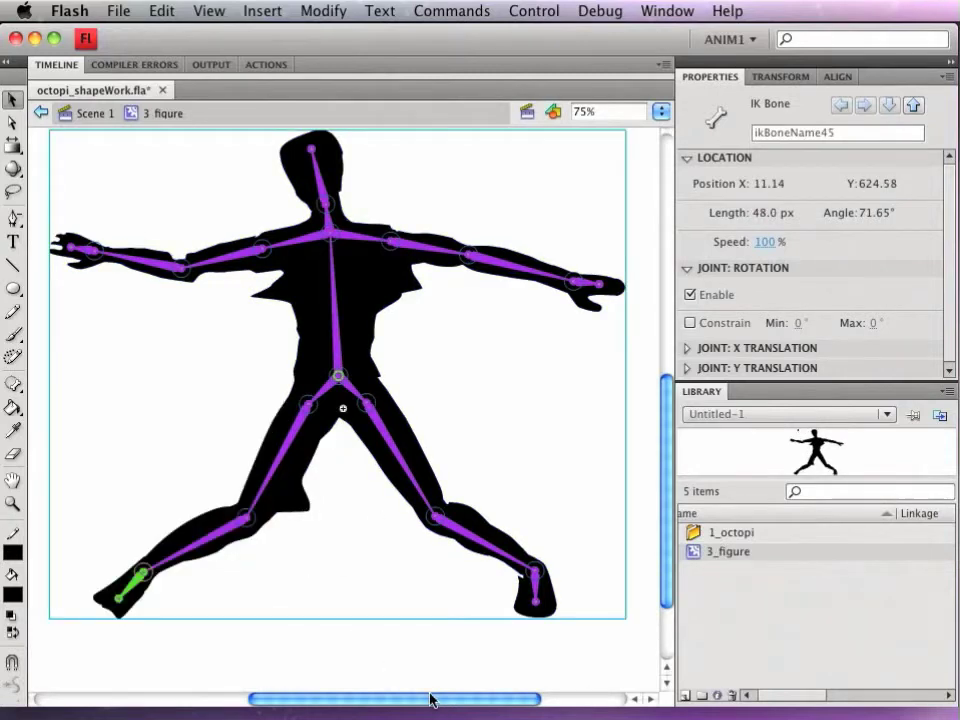
# - Undo all the leg, head and arm pose changes until the figure stands straight with arms down
pyautogui.press('super+z')
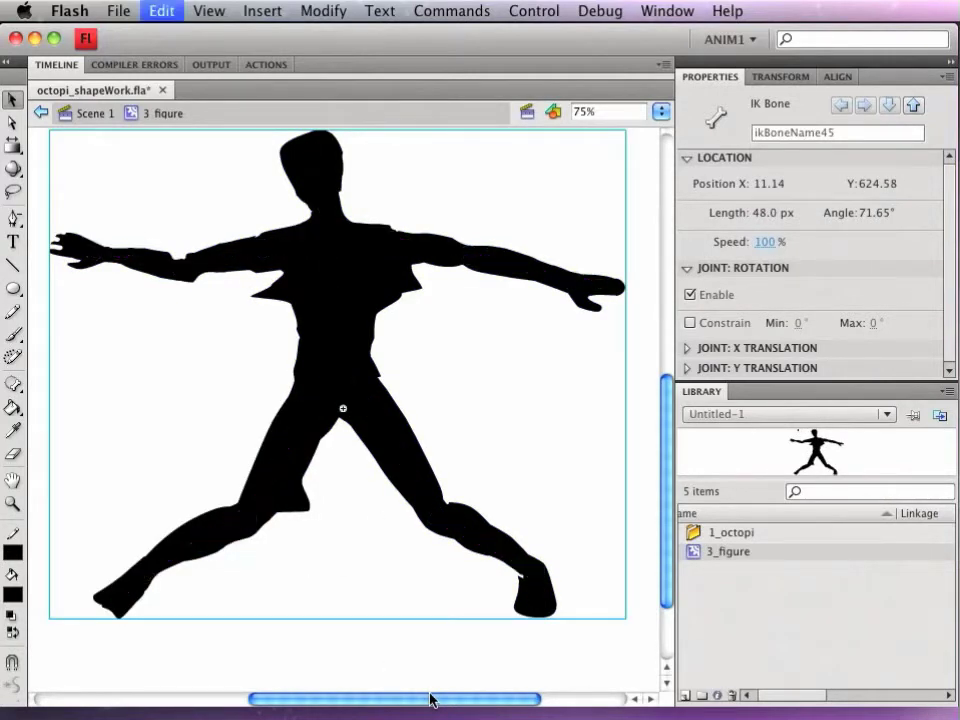
pyautogui.press('super+z')
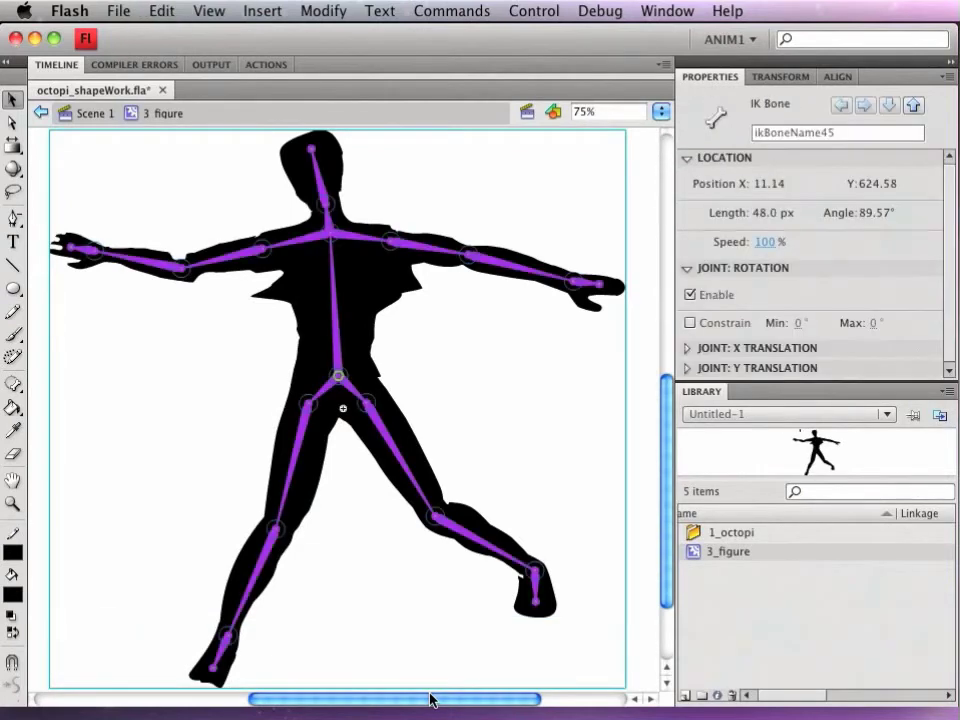
pyautogui.press('super+z')
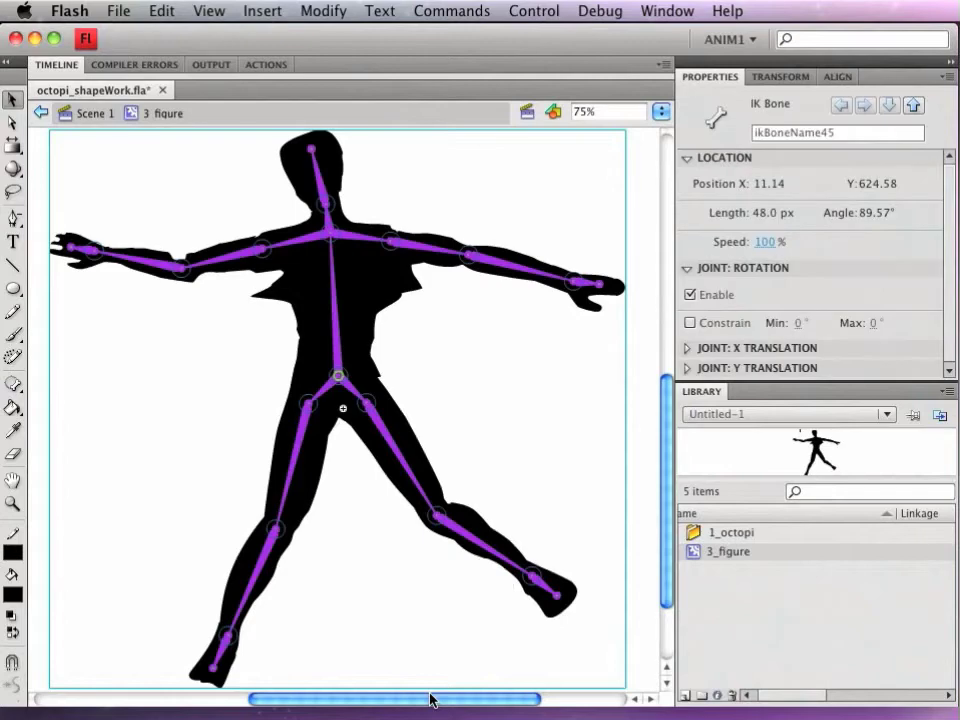
pyautogui.press('super+z')
pyautogui.press('super+z')
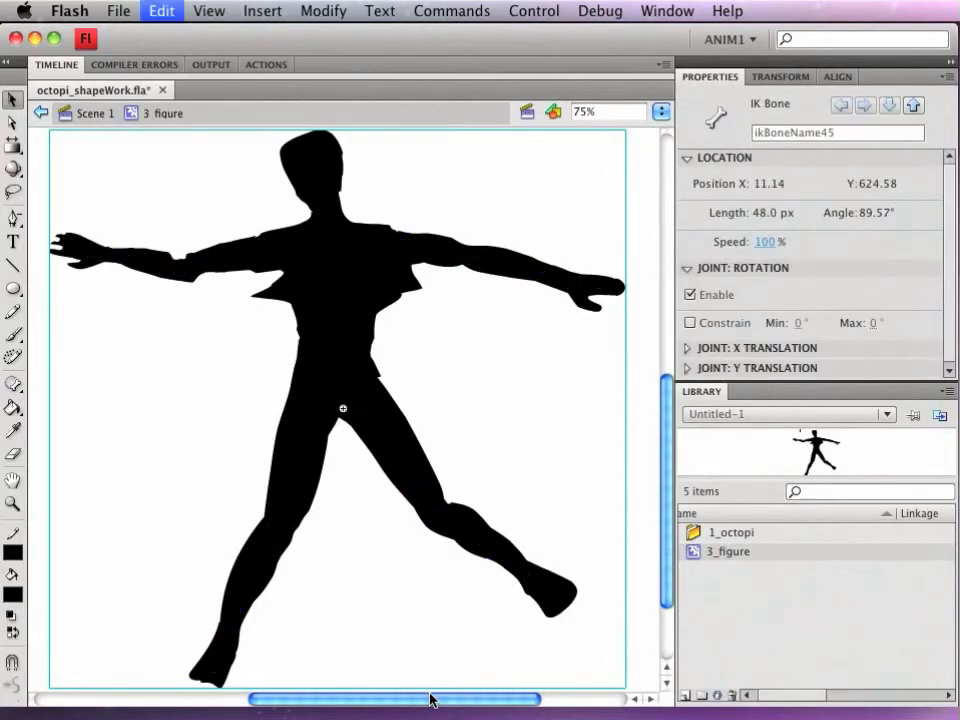
pyautogui.press('super+z')
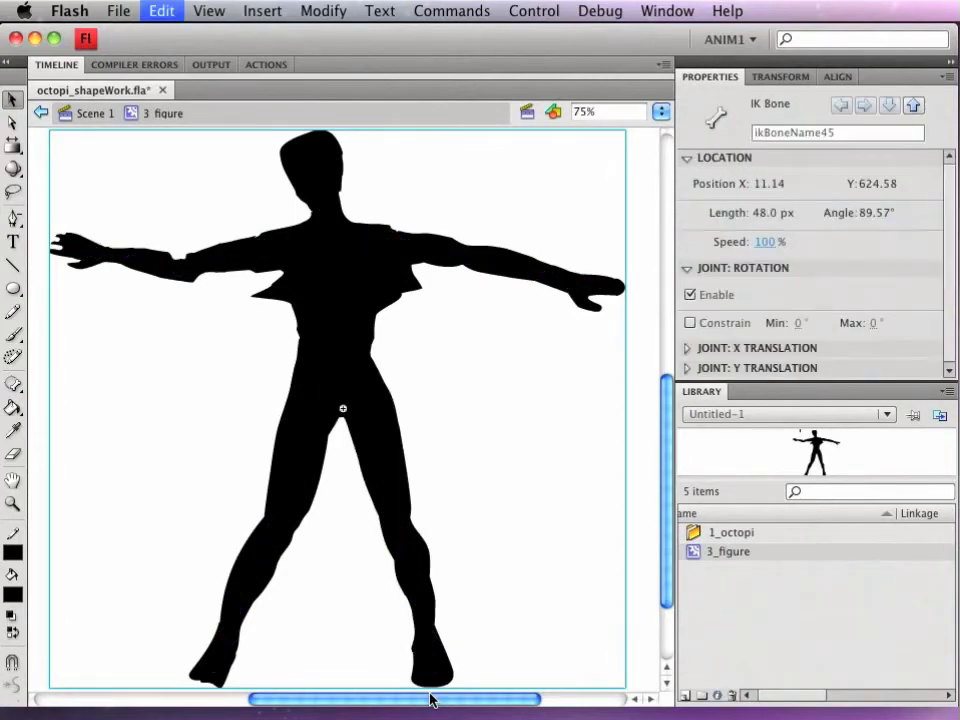
pyautogui.press('super+z')
pyautogui.press('super+z')
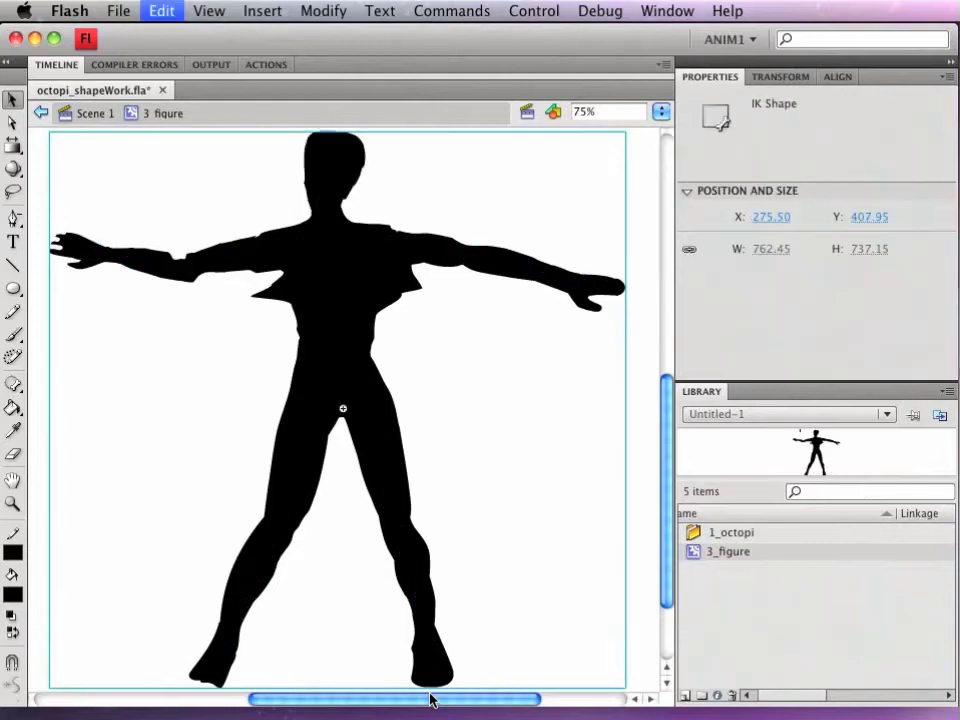
pyautogui.press('super+z')
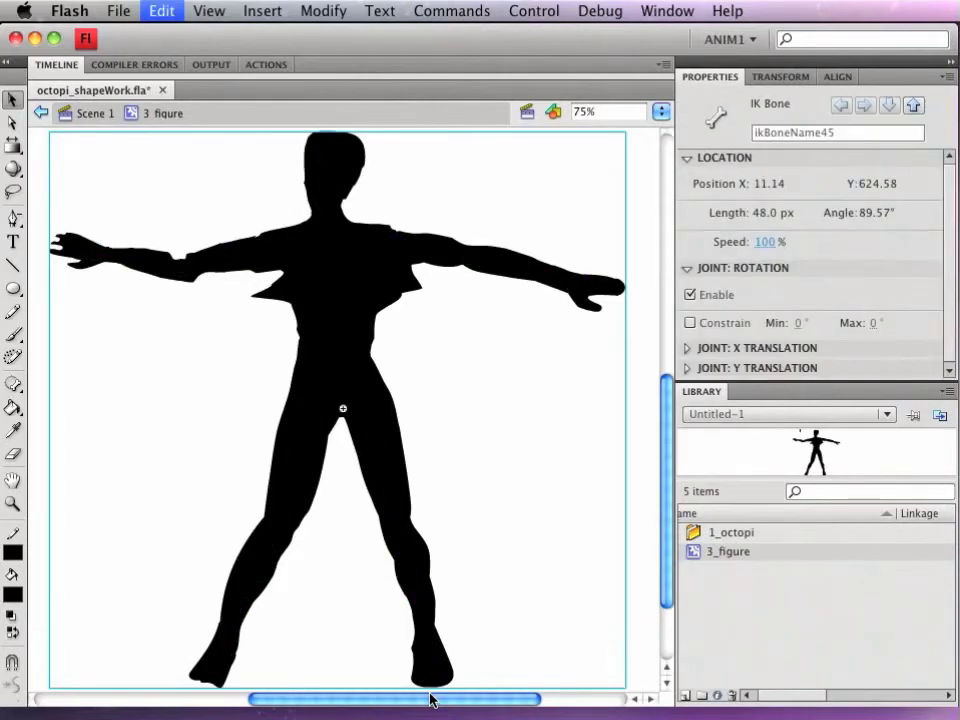
pyautogui.press('super+z')
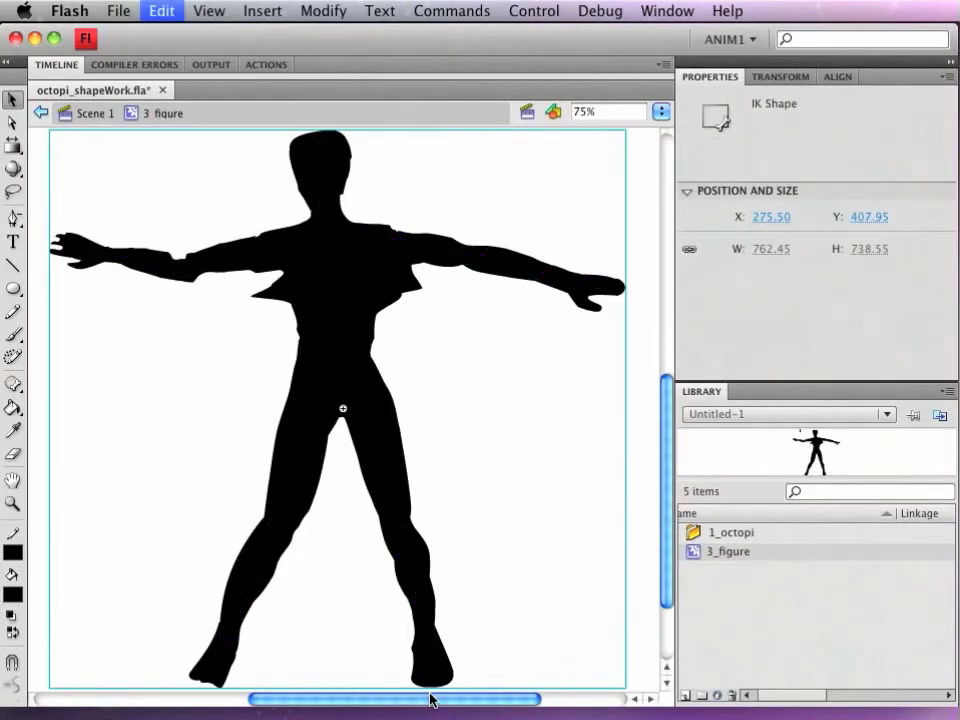
pyautogui.press('super+z')
pyautogui.press('super+z')
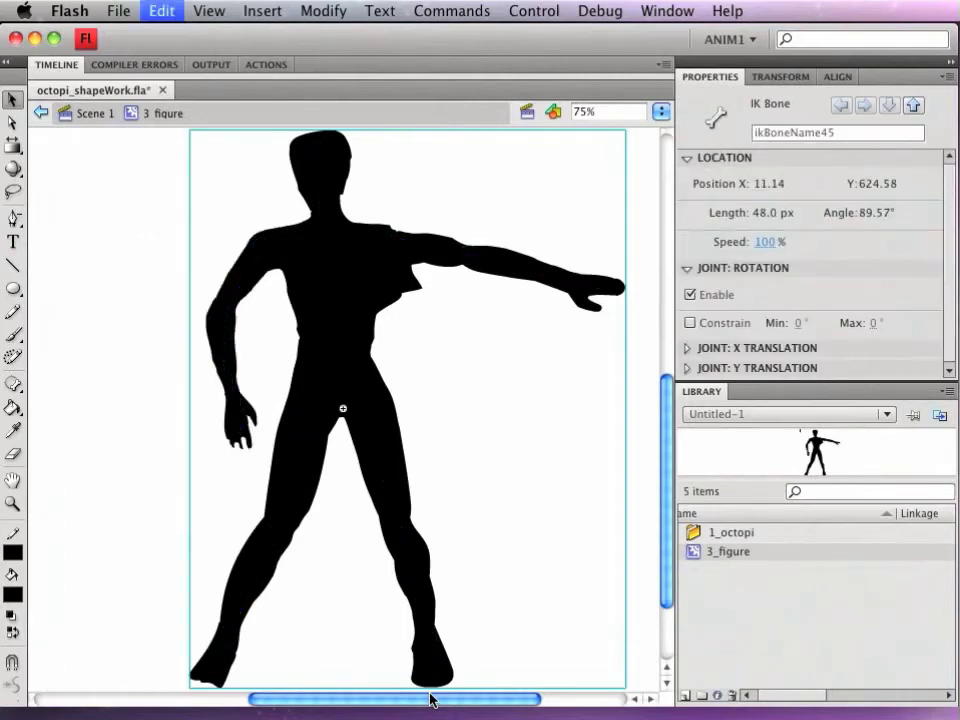
pyautogui.press('super+z')
pyautogui.press('super+z')
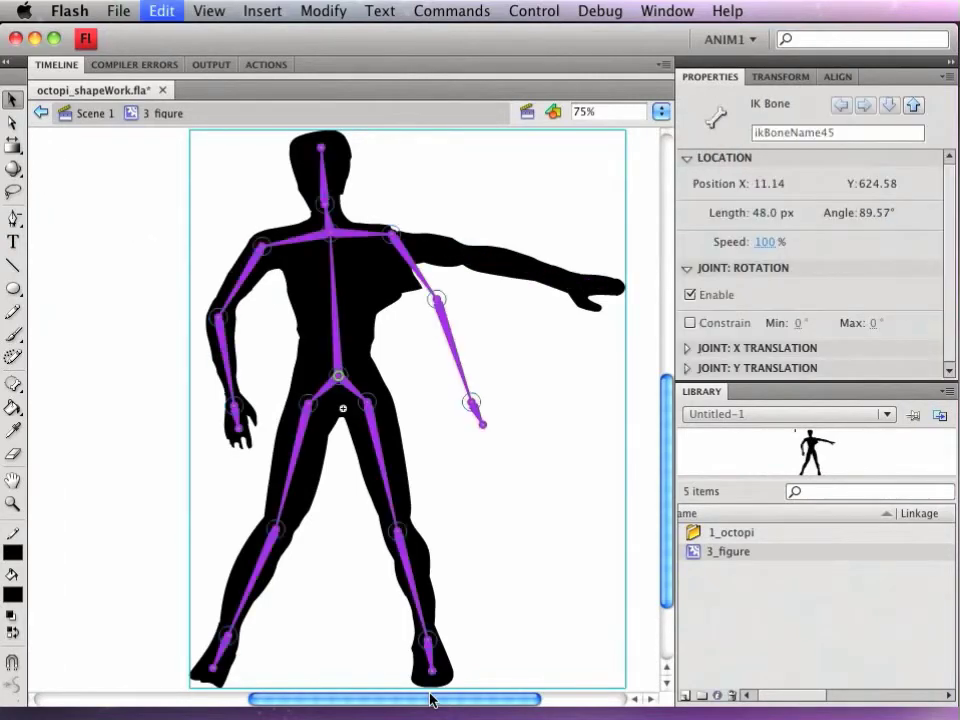
pyautogui.press('super+z')
pyautogui.press('super+z')
pyautogui.press('super+space')
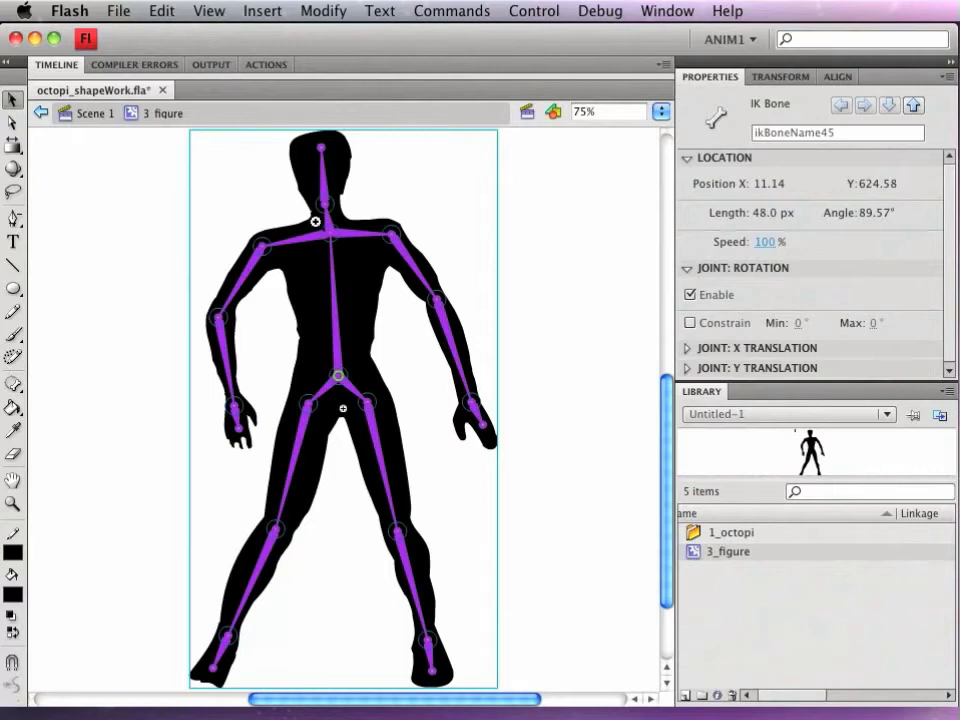
pyautogui.moveTo(313, 220); pyautogui.dragTo(543, 456)
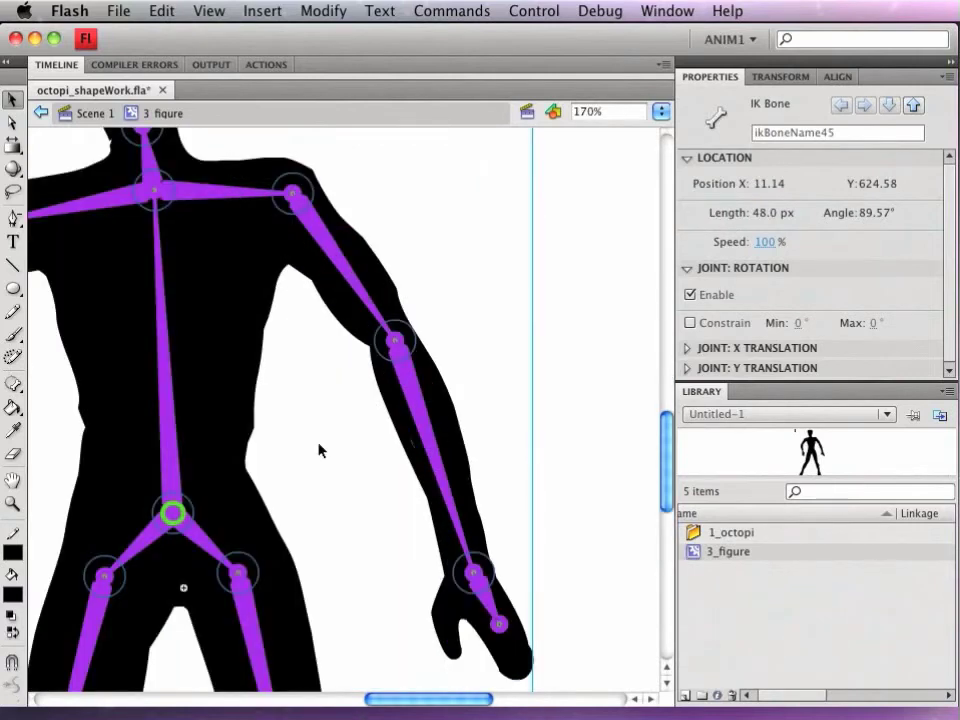
# - With the Bind tool, compare the points bound to the right upper-arm and forearm bones
pyautogui.click(14, 386)
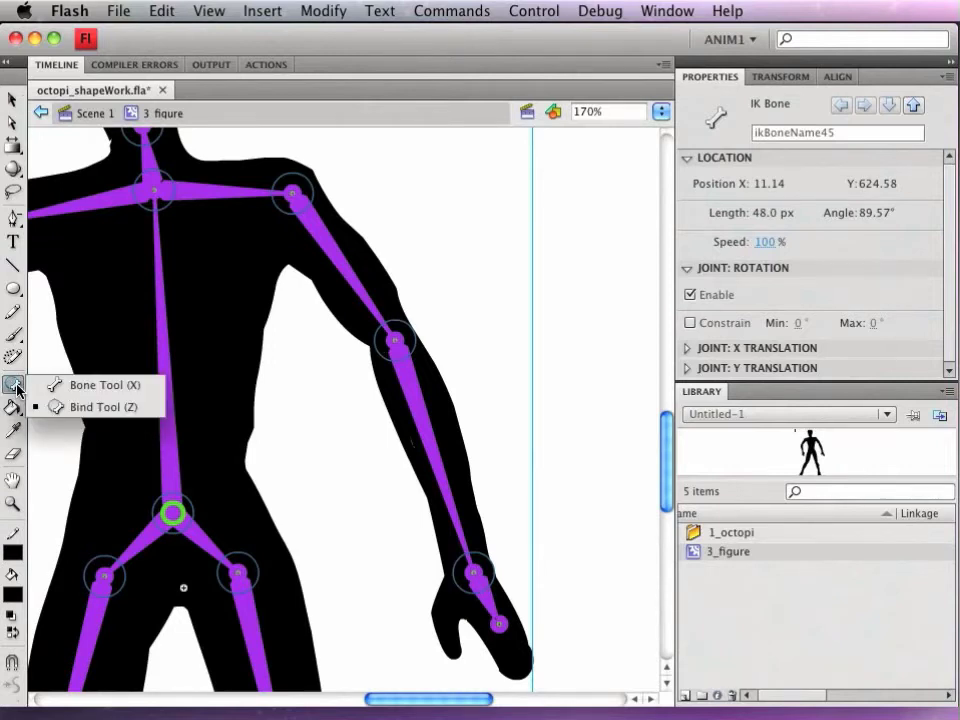
pyautogui.click(100, 407)
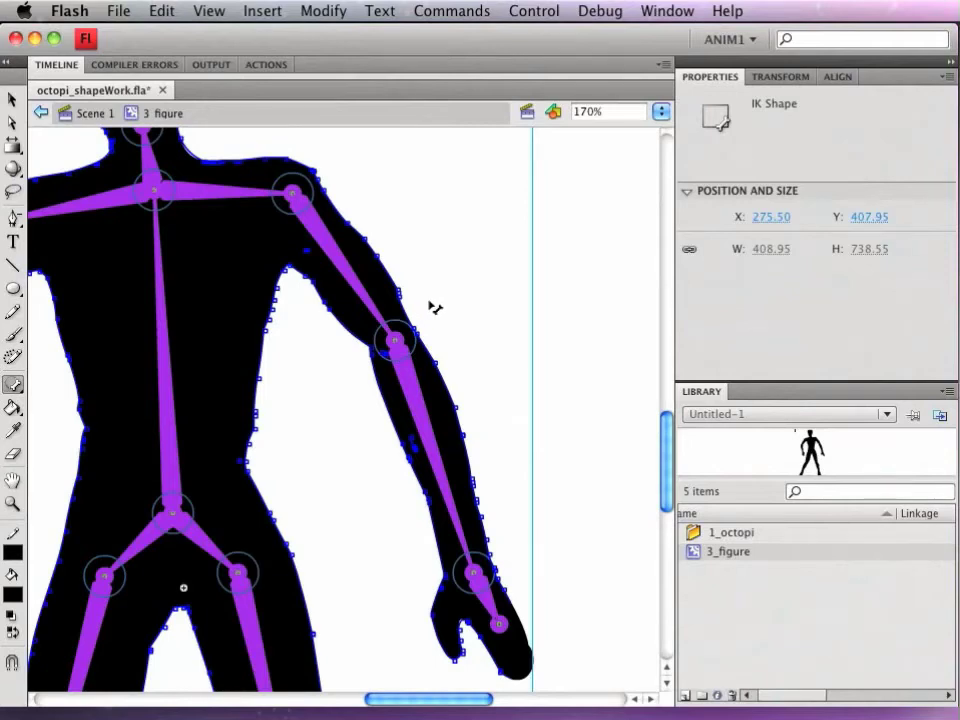
pyautogui.click(359, 285)
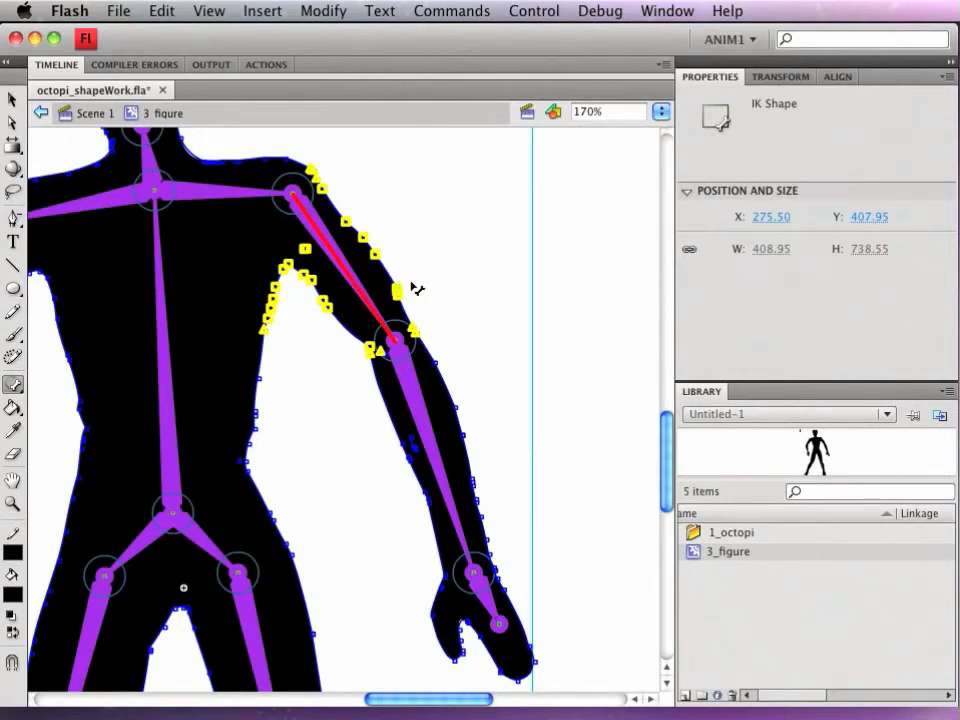
pyautogui.moveTo(177, 160); pyautogui.dragTo(550, 472)
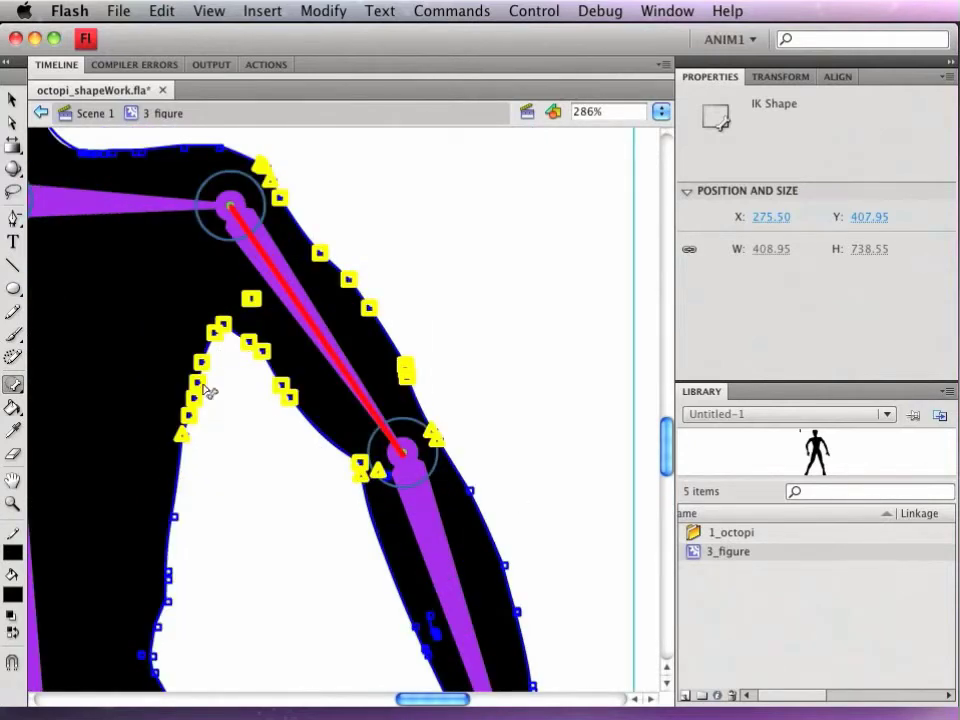
pyautogui.click(432, 531)
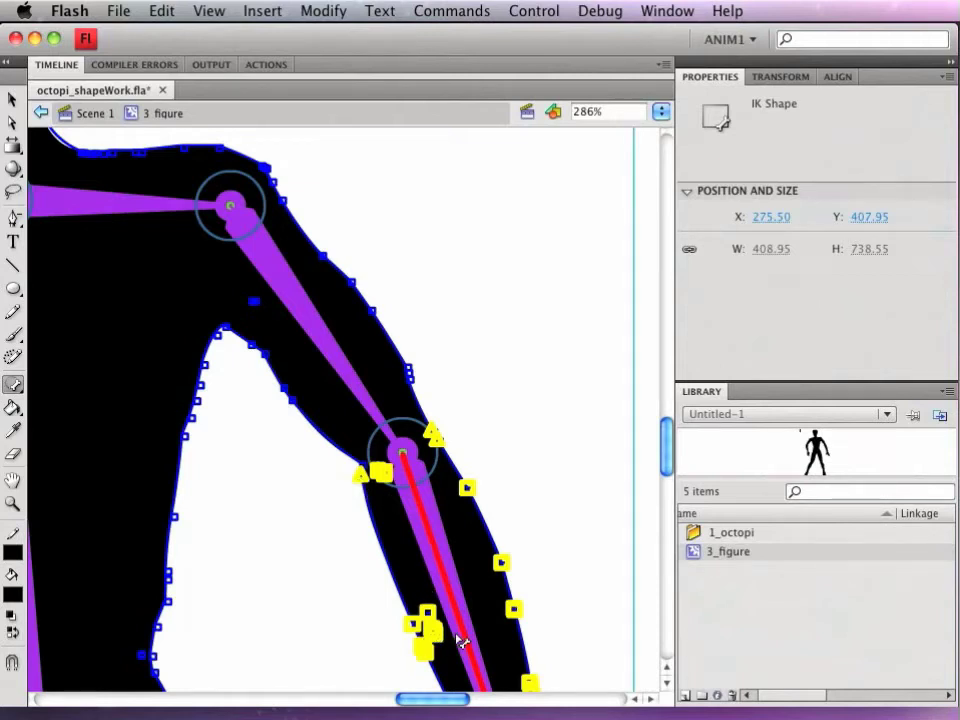
pyautogui.click(348, 370)
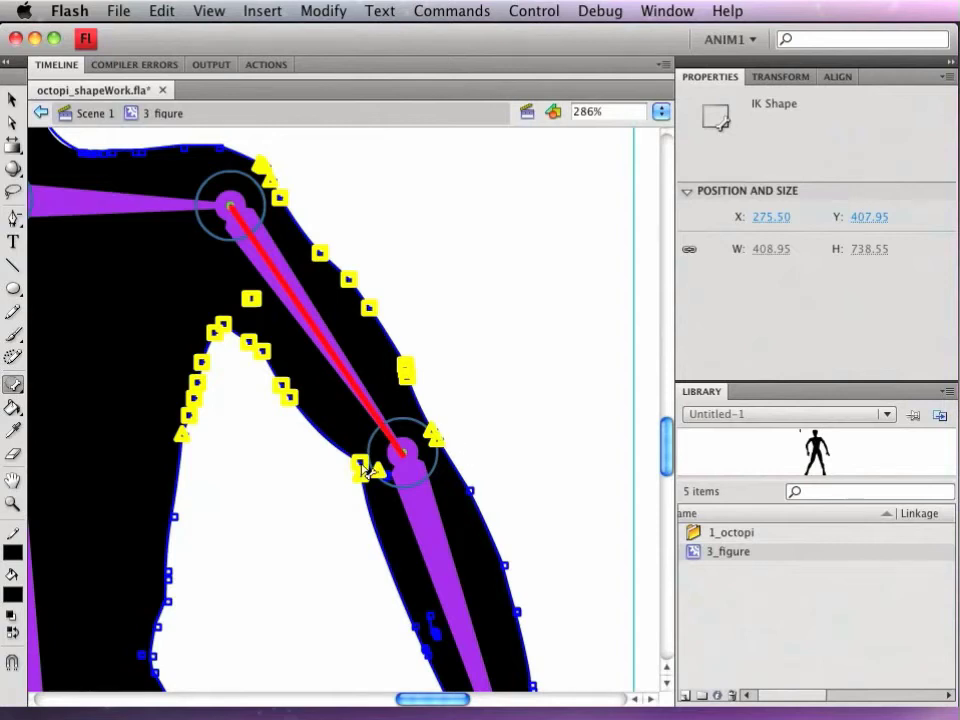
pyautogui.click(438, 548)
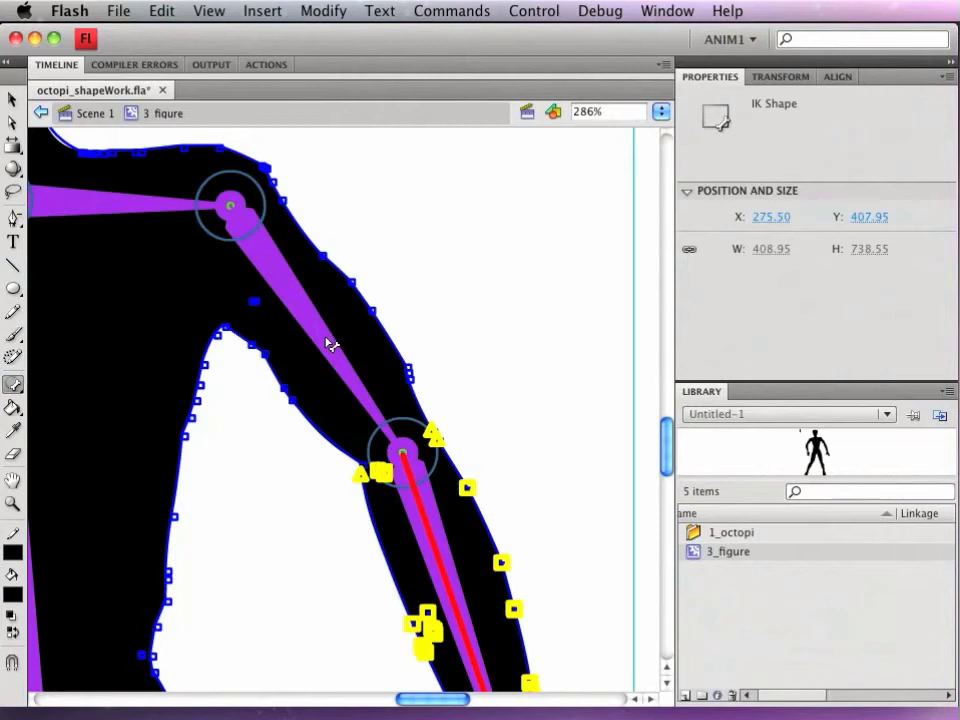
pyautogui.click(330, 343)
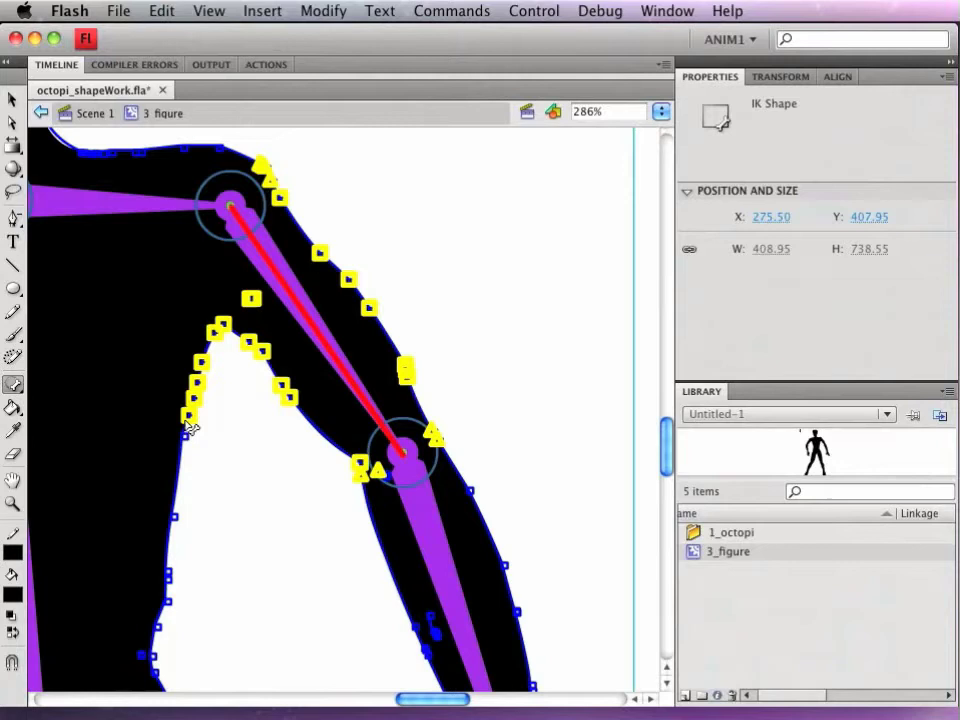
# - Unbind the armpit outline points, including the armpit corner, from the upper-arm bone
pyautogui.keyDown('ctrl'); pyautogui.click(195, 405); pyautogui.keyUp('ctrl')
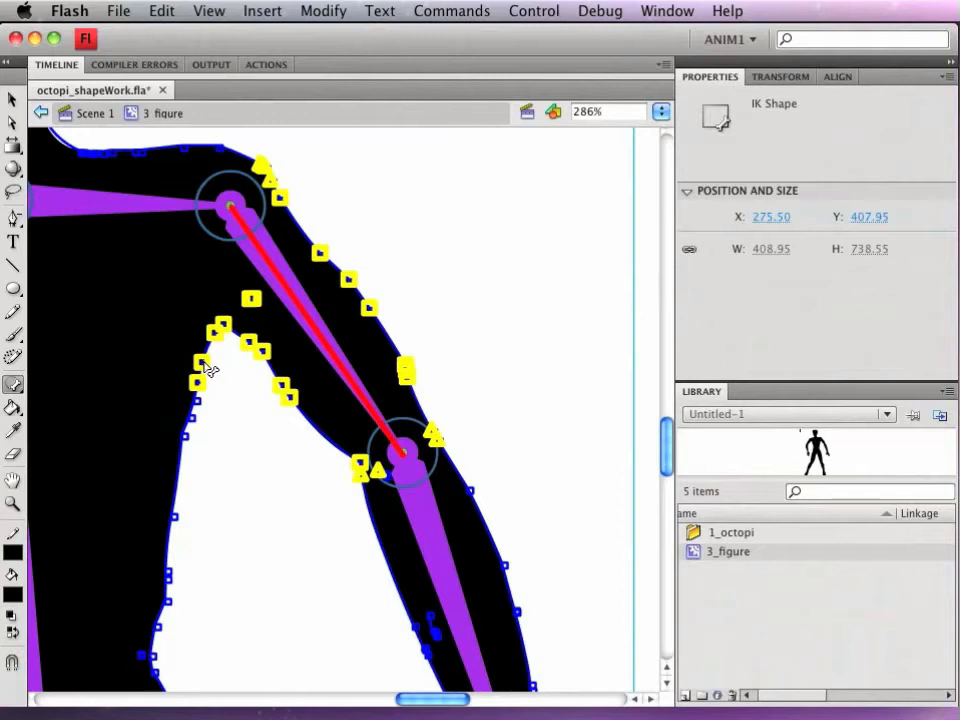
pyautogui.keyDown('ctrl'); pyautogui.click(202, 364); pyautogui.keyUp('ctrl')
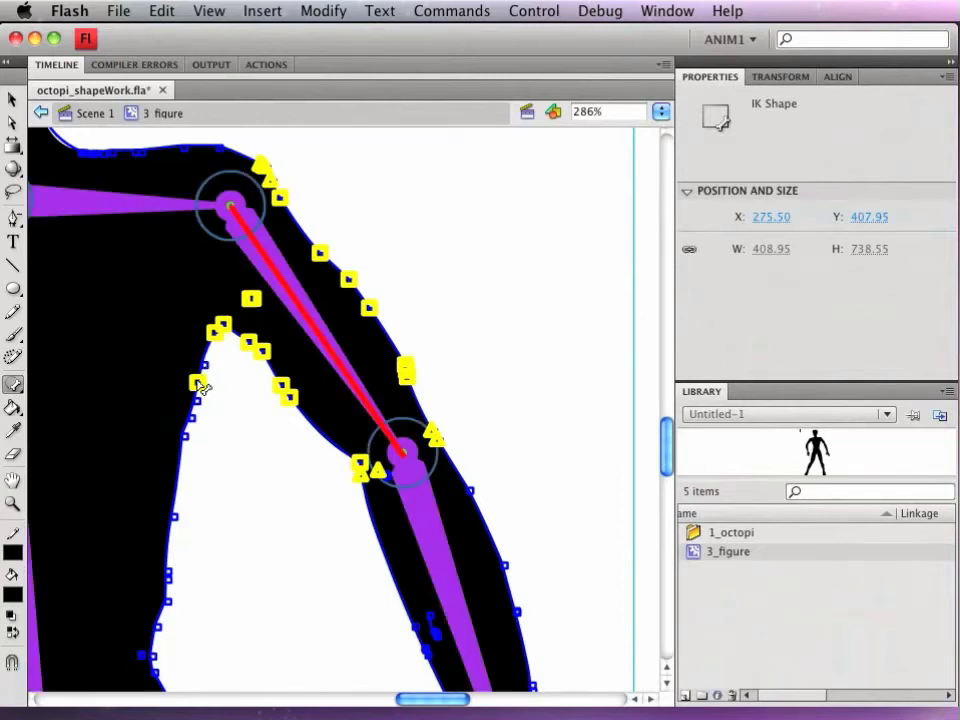
pyautogui.keyDown('ctrl'); pyautogui.click(214, 334); pyautogui.keyUp('ctrl')
pyautogui.click(430, 520)
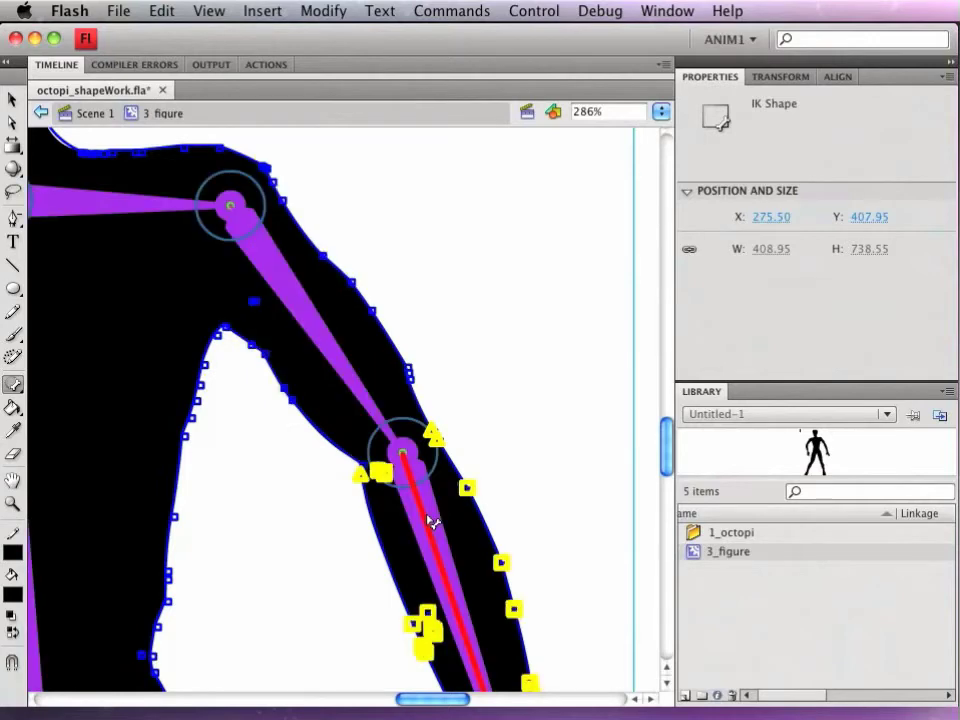
pyautogui.click(340, 367)
pyautogui.moveTo(155, 338); pyautogui.dragTo(252, 419)
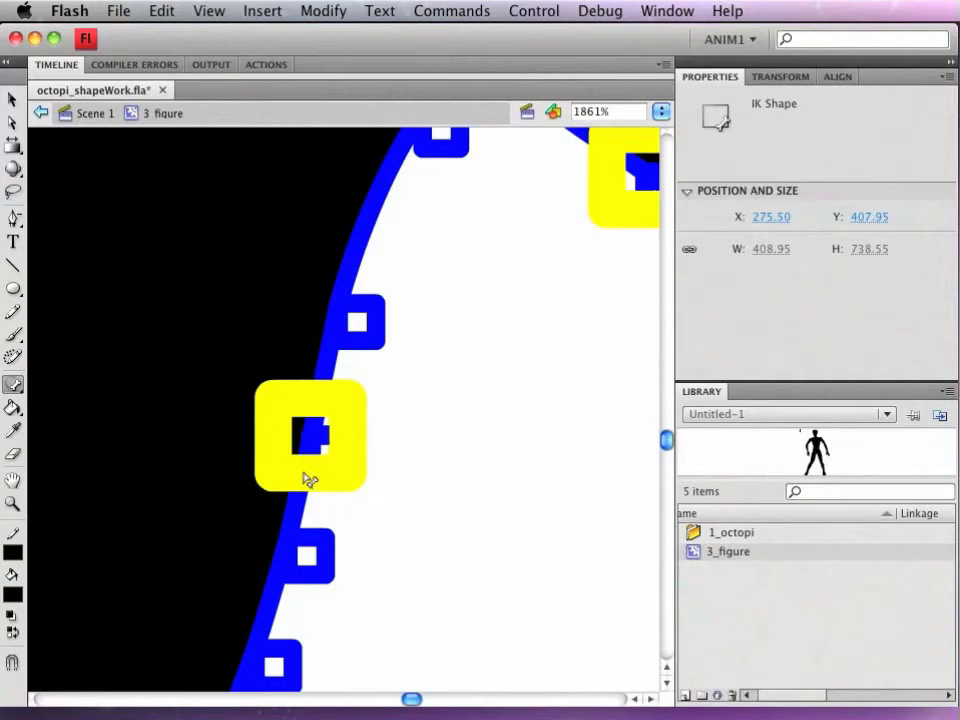
pyautogui.click(328, 443)
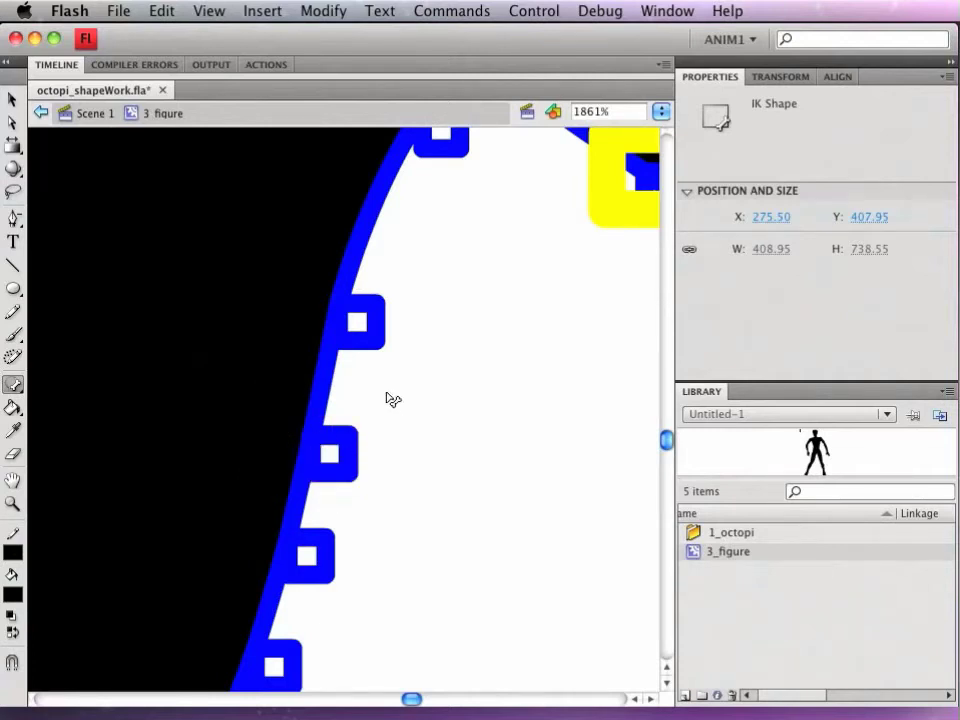
pyautogui.press('super+minus')
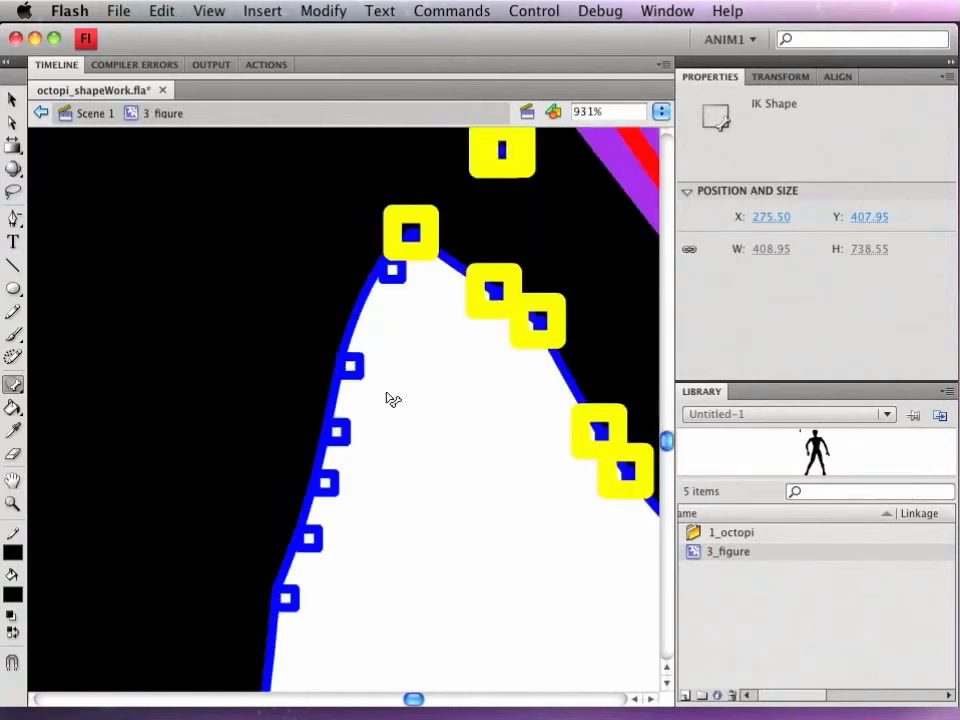
pyautogui.click(415, 255)
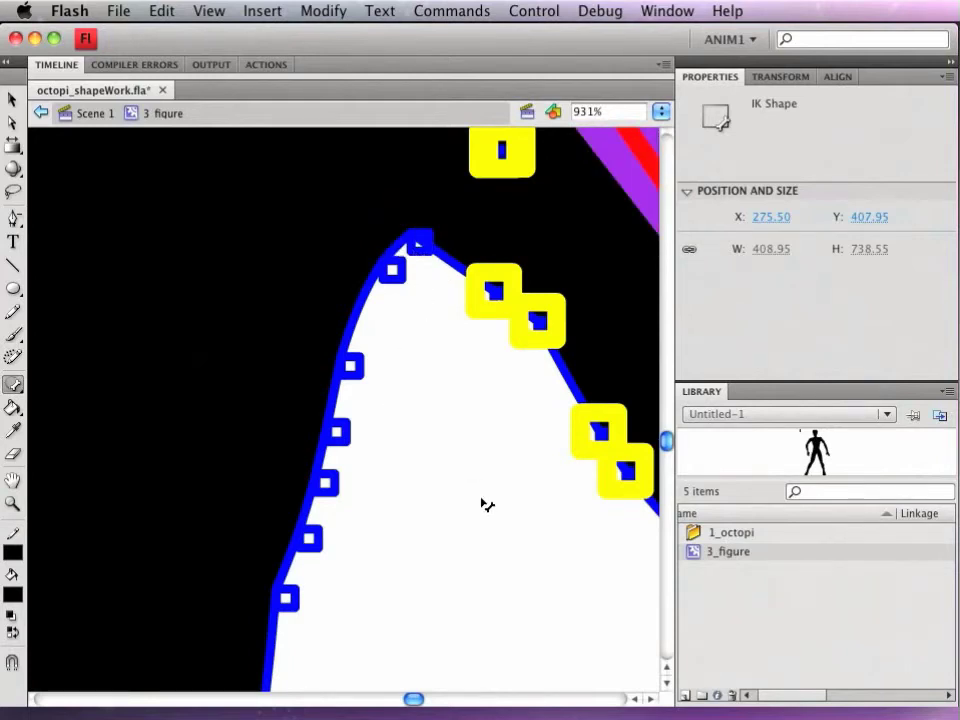
pyautogui.press('super+minus')
pyautogui.press('super+minus')
pyautogui.press('super+minus')
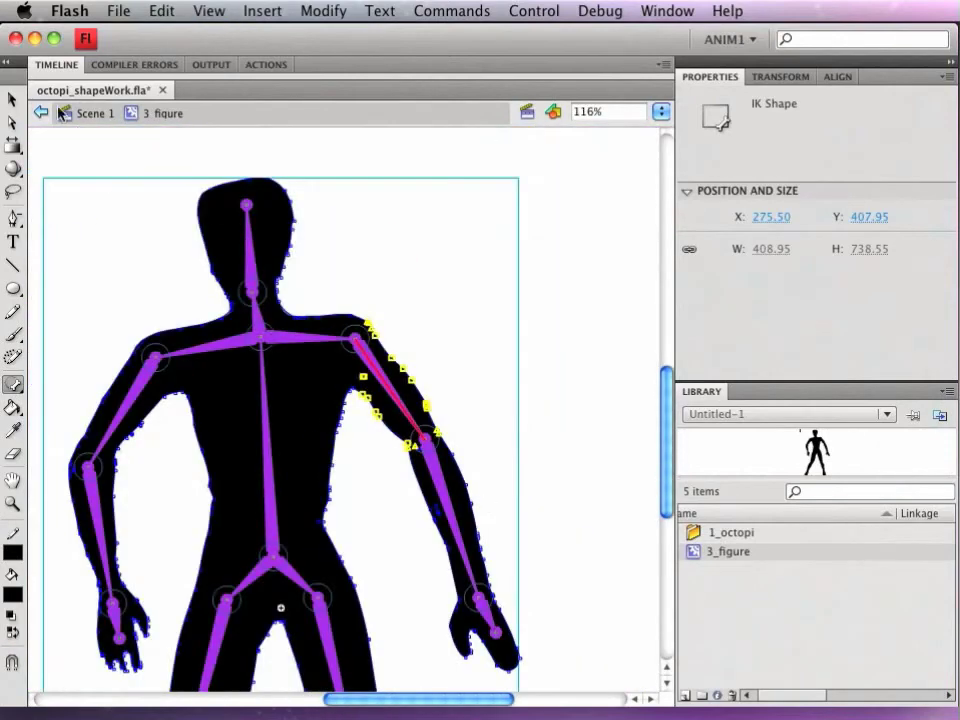
# - Pull the right forearm straight out sideways to test the revised armpit binding
pyautogui.click(13, 99)
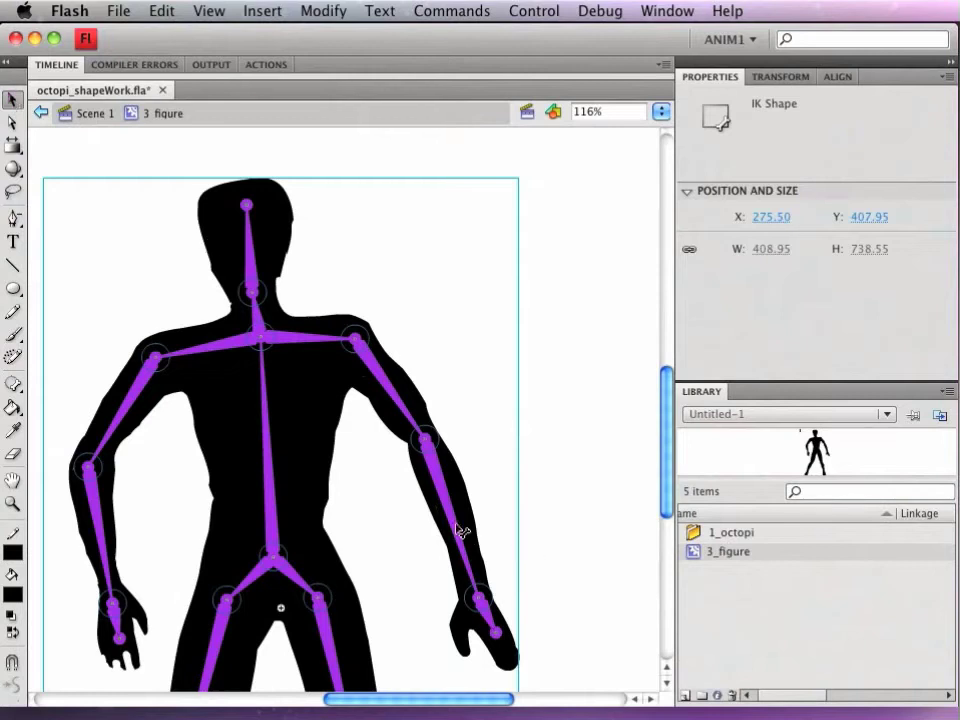
pyautogui.moveTo(476, 523); pyautogui.dragTo(609, 411)
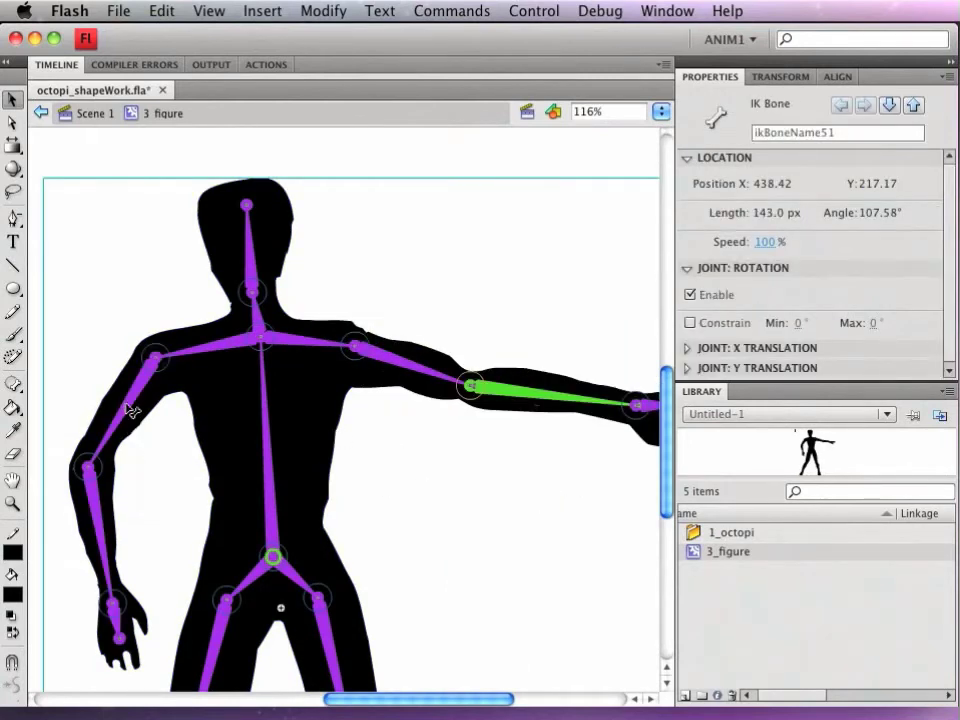
pyautogui.moveTo(57, 327); pyautogui.dragTo(231, 482)
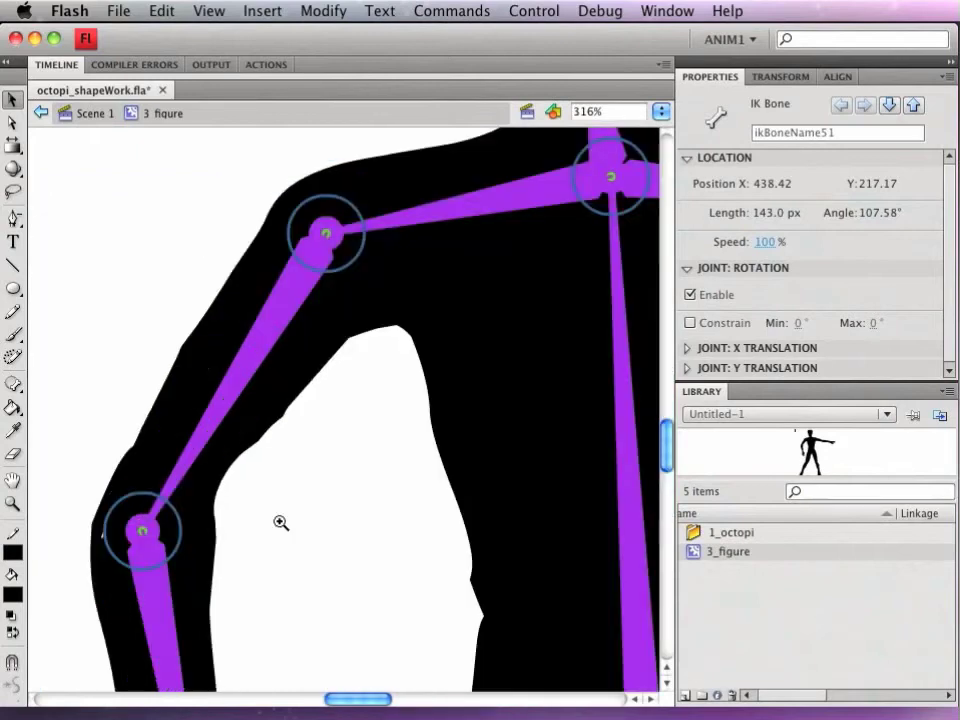
# - Unbind two points on the inner edge of the arm from the upper-arm bone
pyautogui.click(13, 384)
pyautogui.click(248, 385)
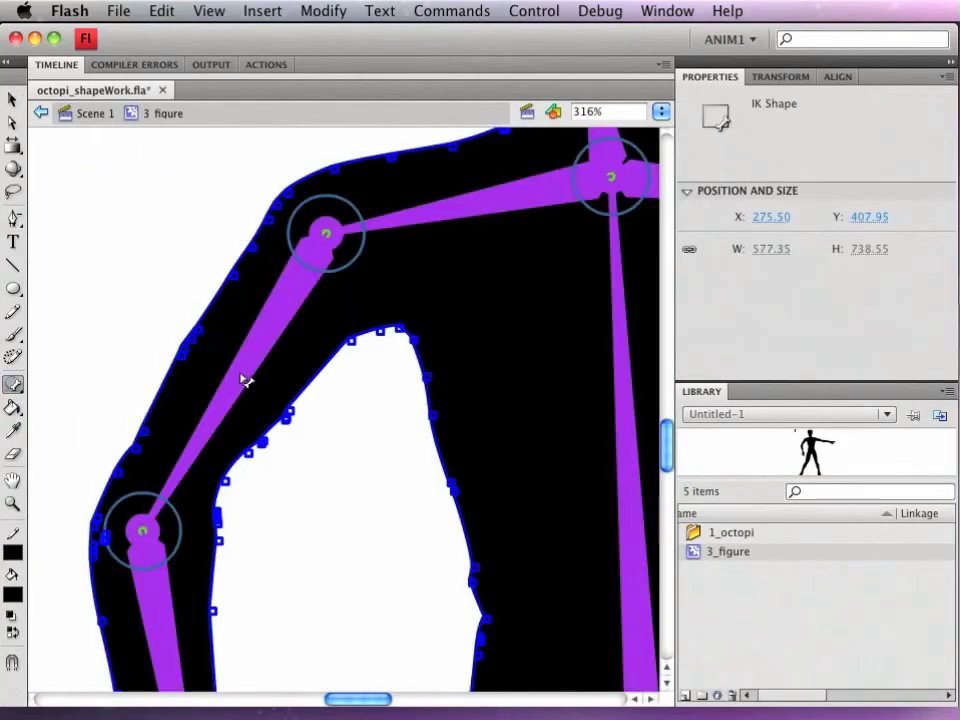
pyautogui.click(245, 380)
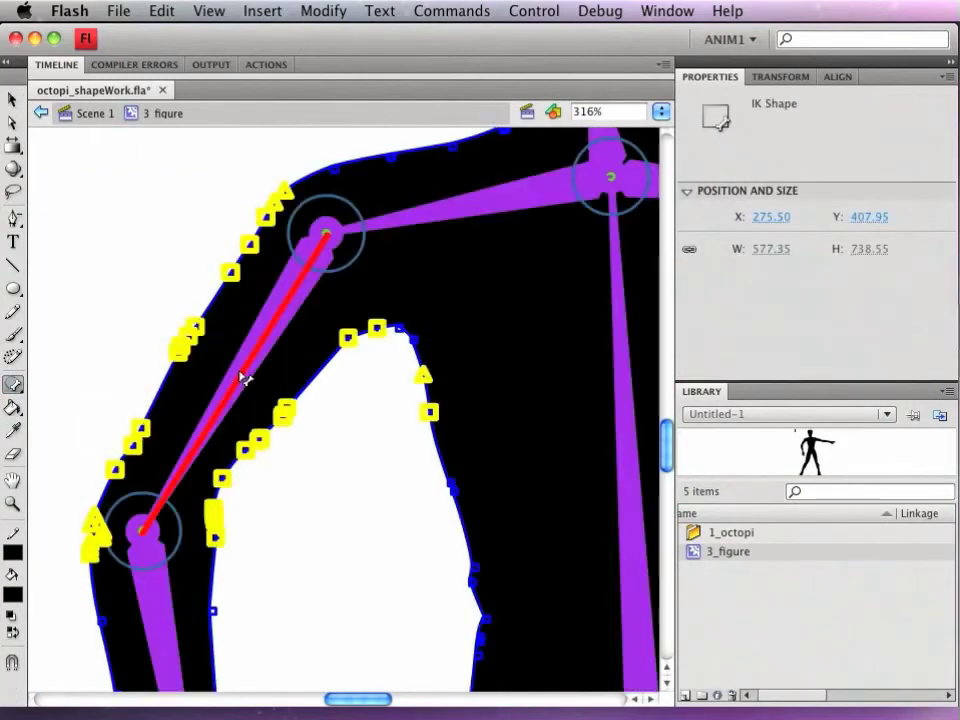
pyautogui.keyDown('ctrl'); pyautogui.click(429, 412); pyautogui.keyUp('ctrl')
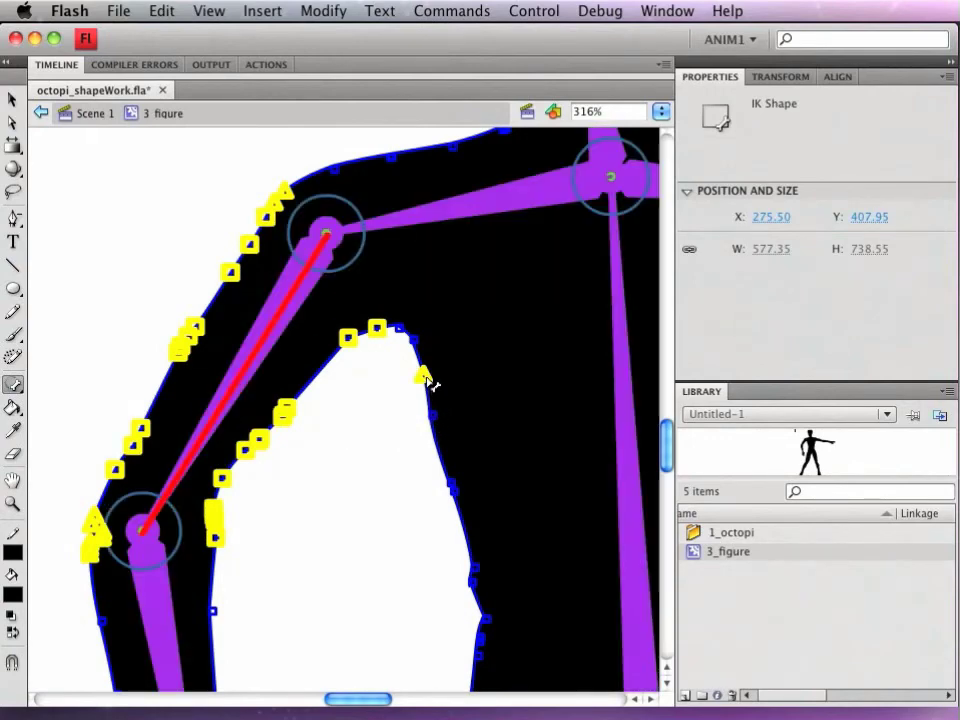
pyautogui.keyDown('ctrl'); pyautogui.click(428, 383); pyautogui.keyUp('ctrl')
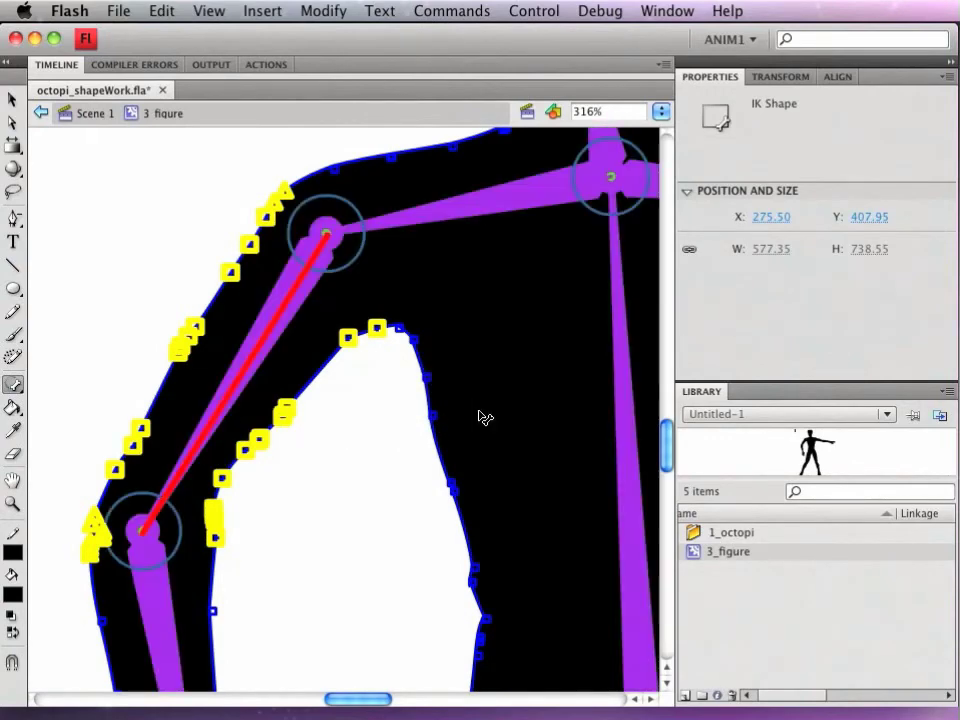
pyautogui.press('super+minus')
pyautogui.press('super+minus')
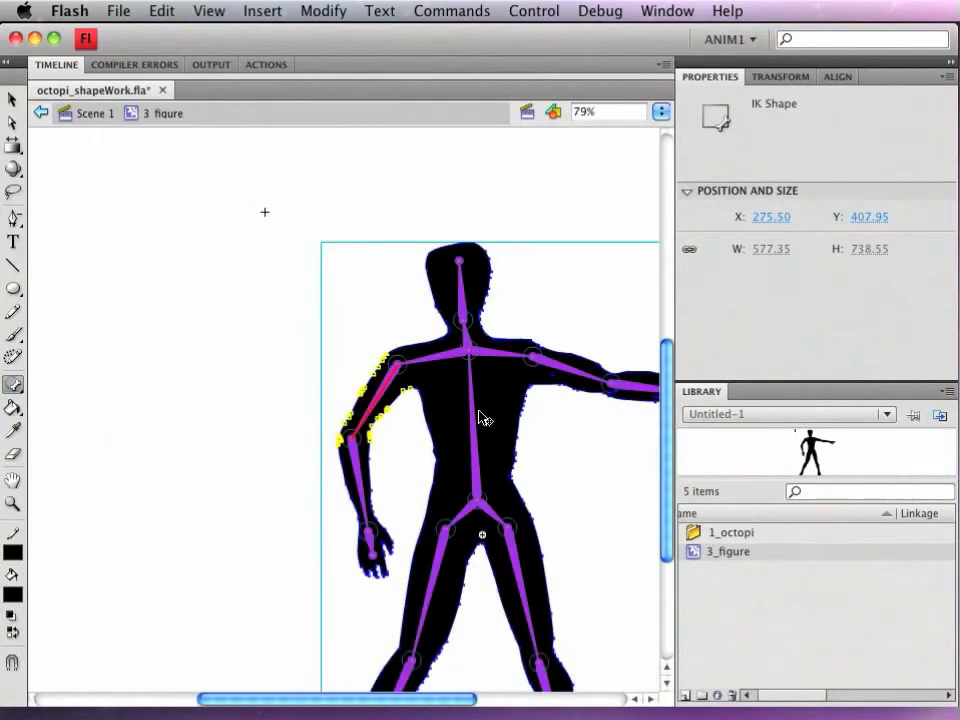
pyautogui.scroll(-3, 483, 417)
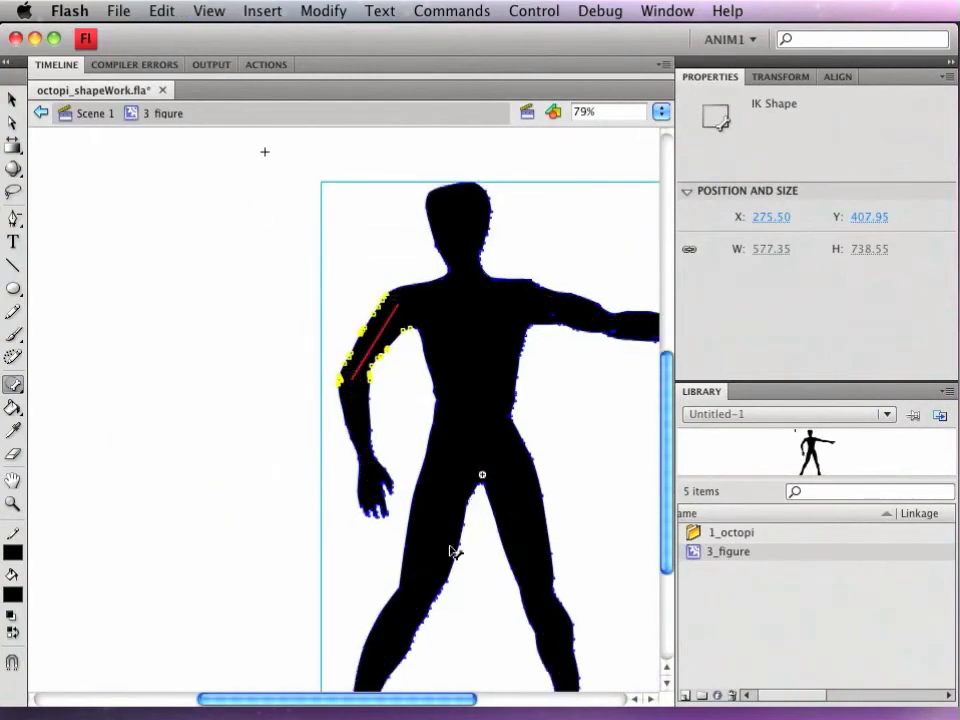
pyautogui.moveTo(336, 458); pyautogui.dragTo(544, 640)
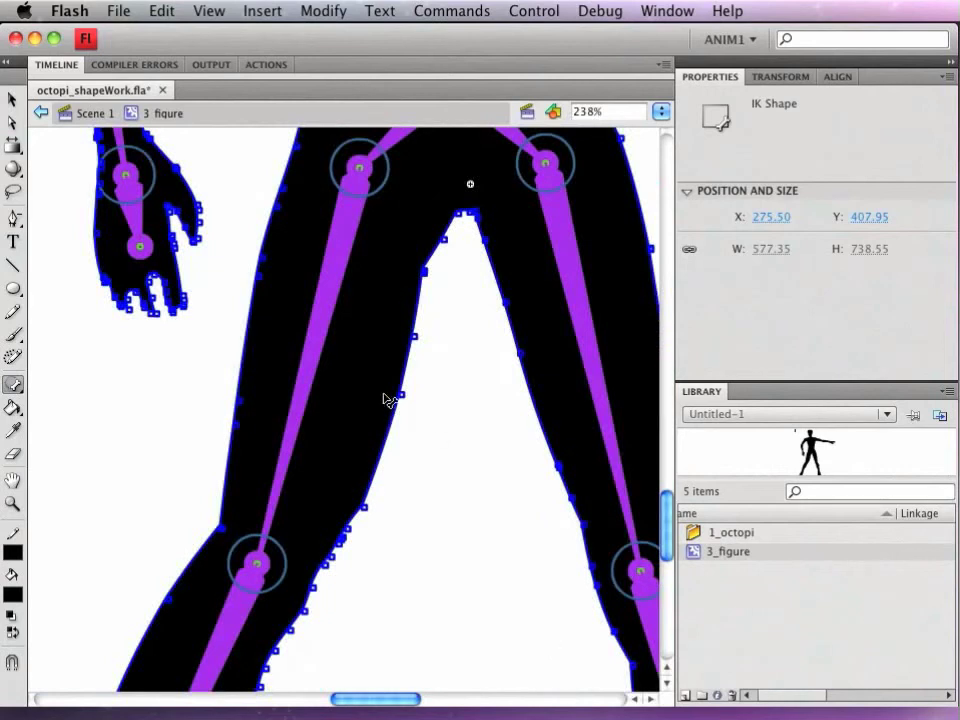
# - Bind one more inner-thigh outline point to the thigh bone, then fit the stage in view
pyautogui.click(316, 372)
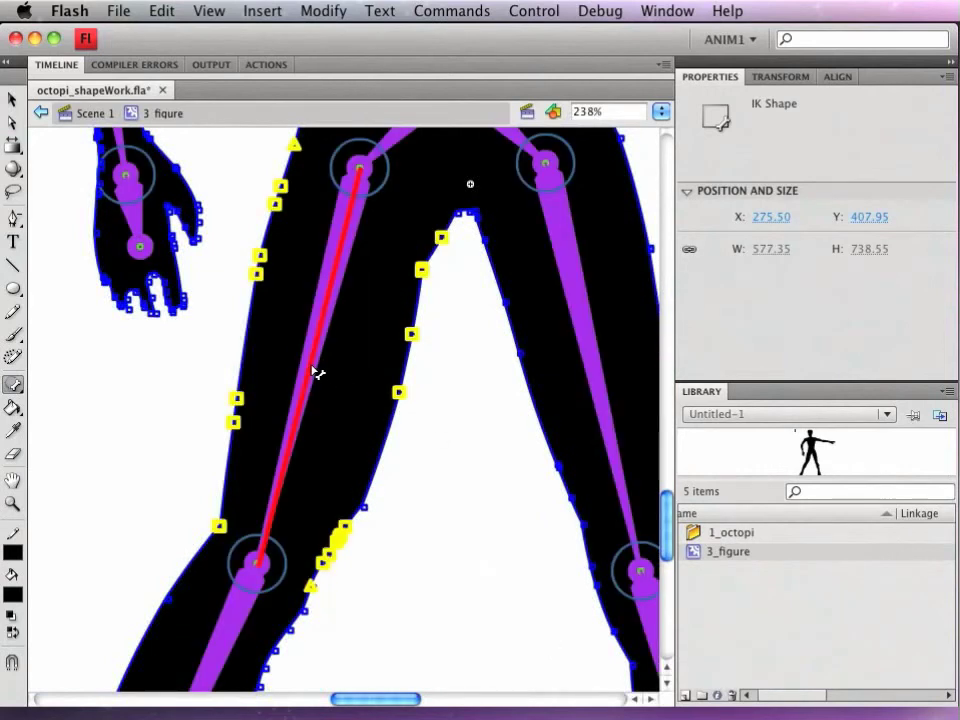
pyautogui.keyDown('shift'); pyautogui.click(363, 506); pyautogui.keyUp('shift')
pyautogui.press('super+2')
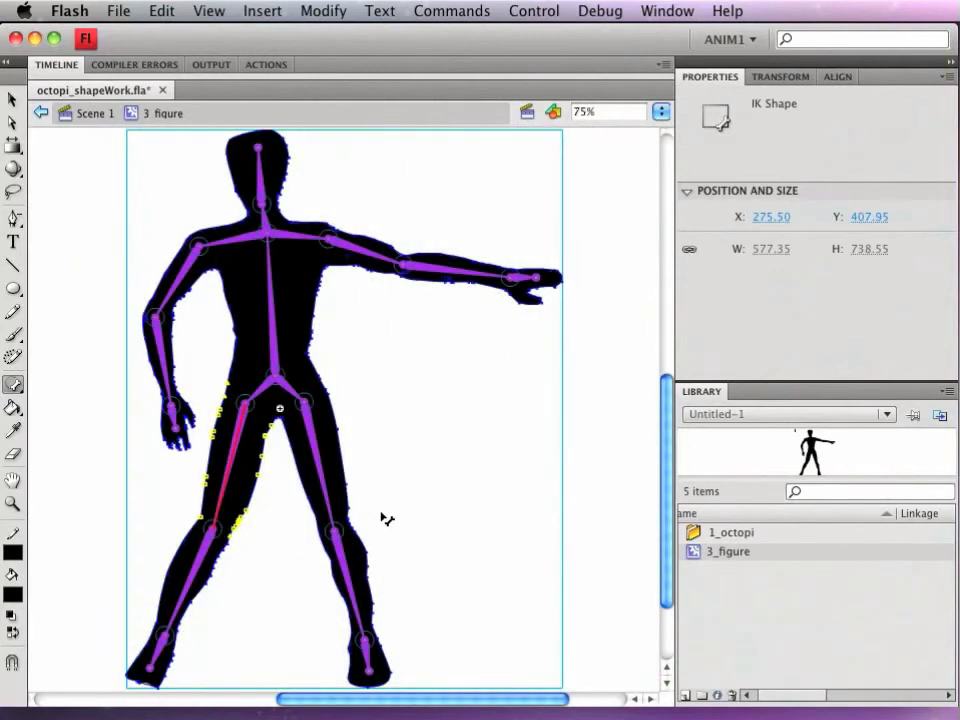
# - Test the bindings by swinging the left shin outward and raising the forearm sideways
pyautogui.click(13, 99)
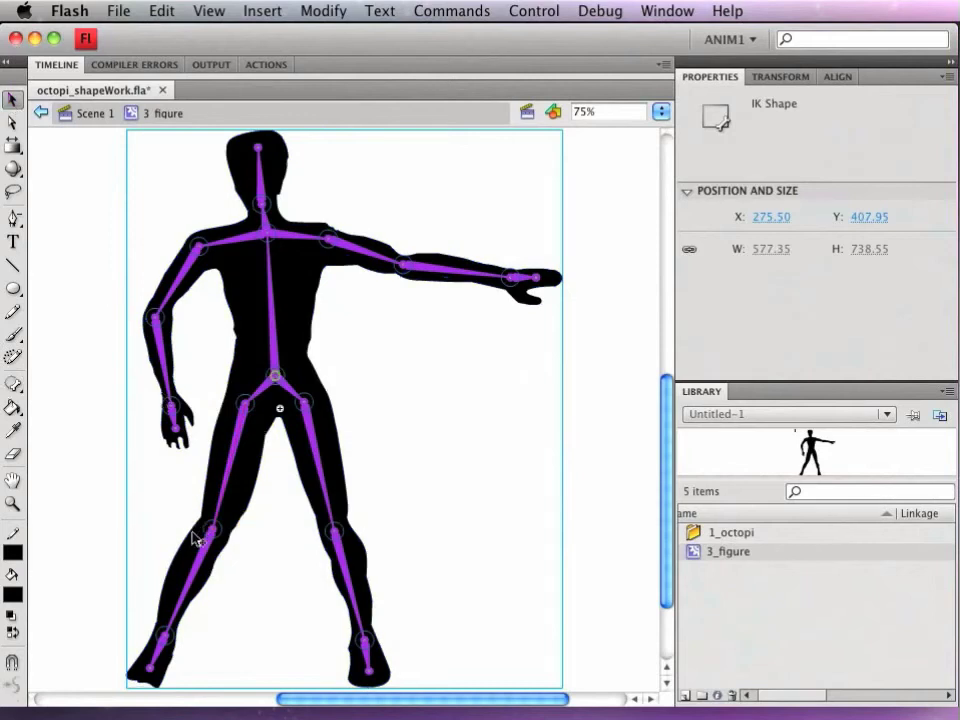
pyautogui.moveTo(196, 572); pyautogui.dragTo(136, 612)
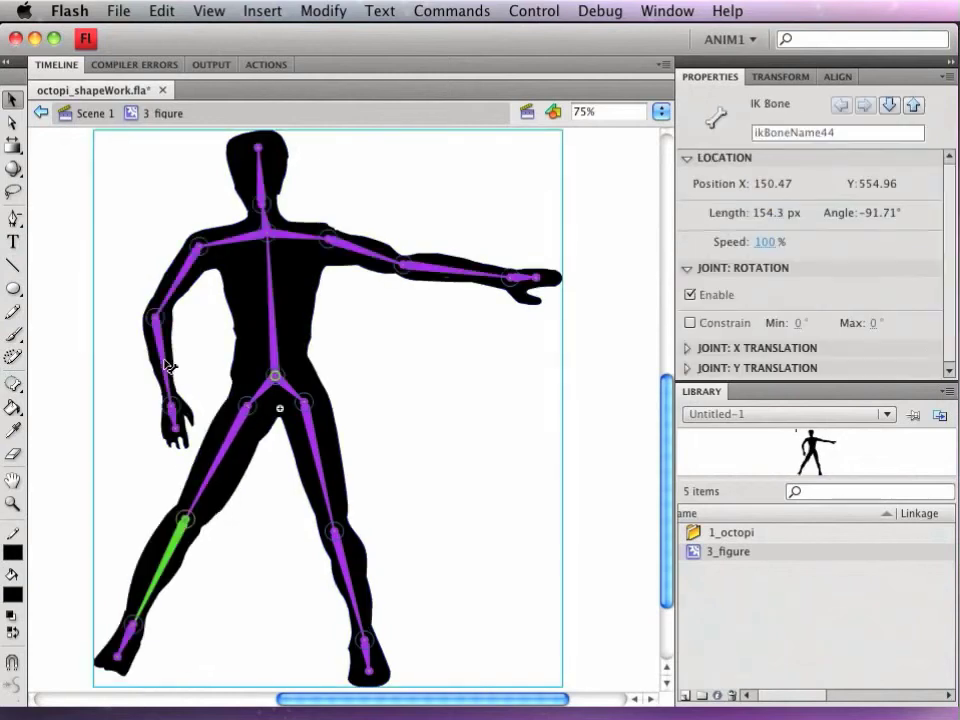
pyautogui.moveTo(168, 366); pyautogui.dragTo(99, 390)
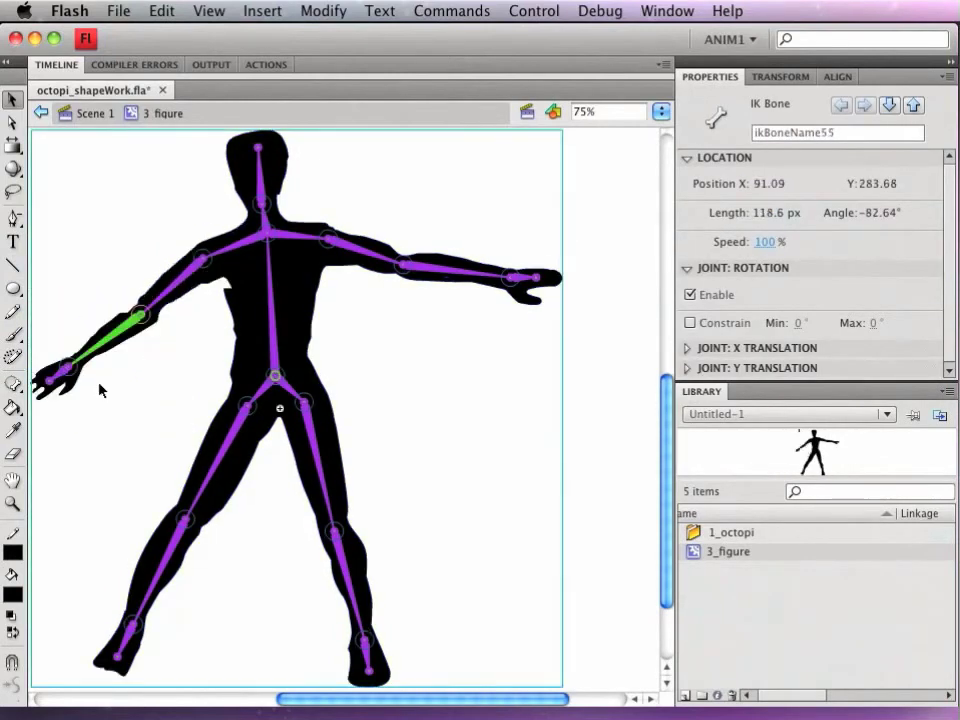
pyautogui.press('z')
pyautogui.moveTo(148, 231); pyautogui.dragTo(281, 343)
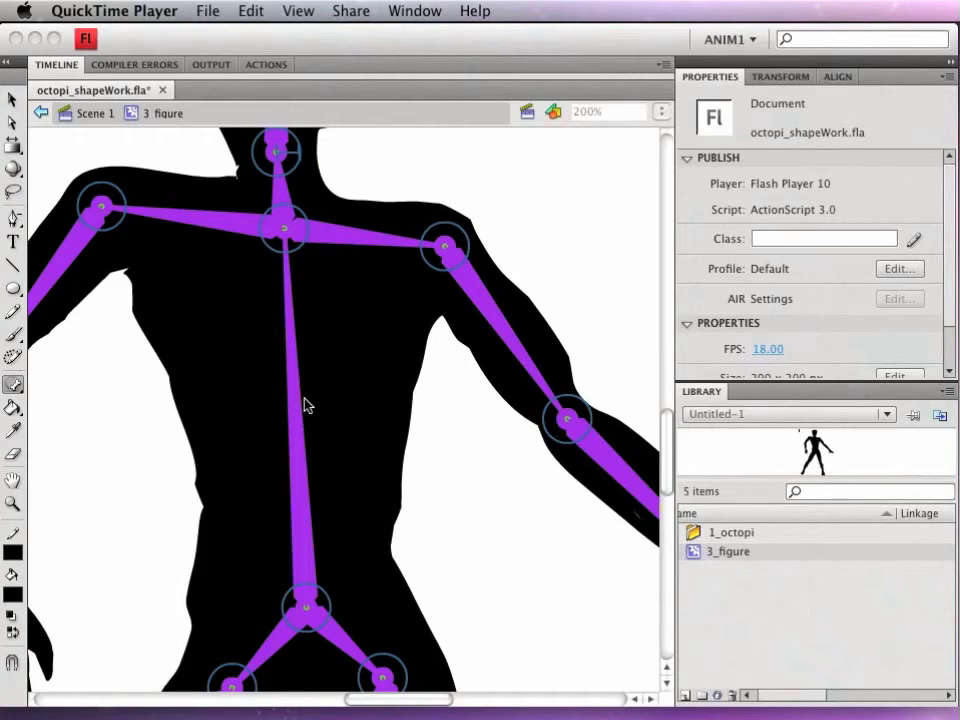
# - Bind the right ribcage points, left torso edge points and left armpit point to the spine bone
pyautogui.click(296, 407)
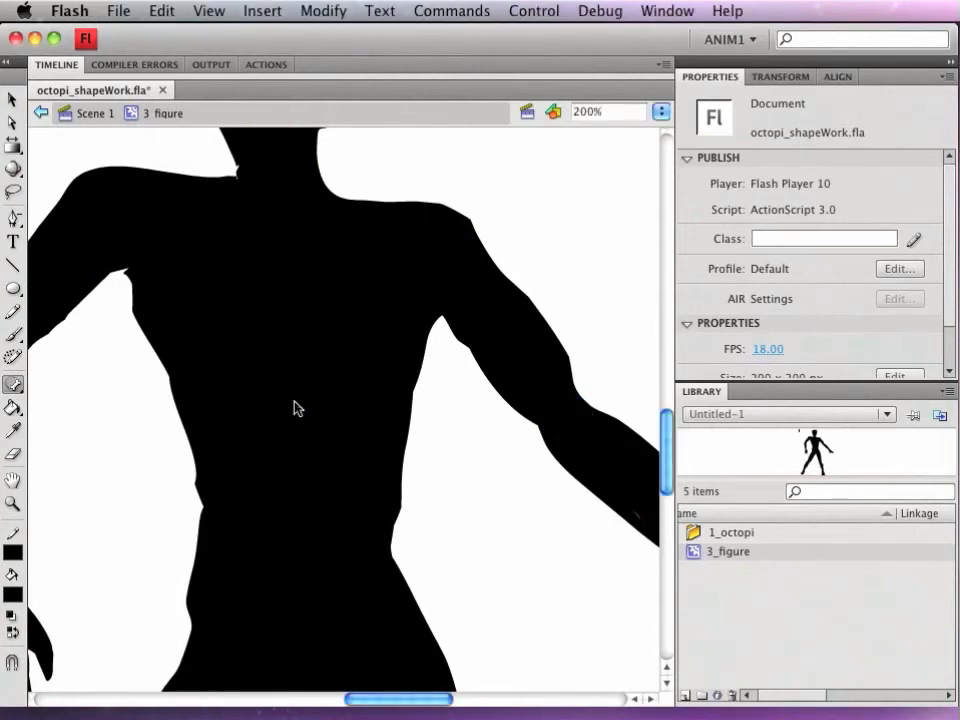
pyautogui.click(303, 430)
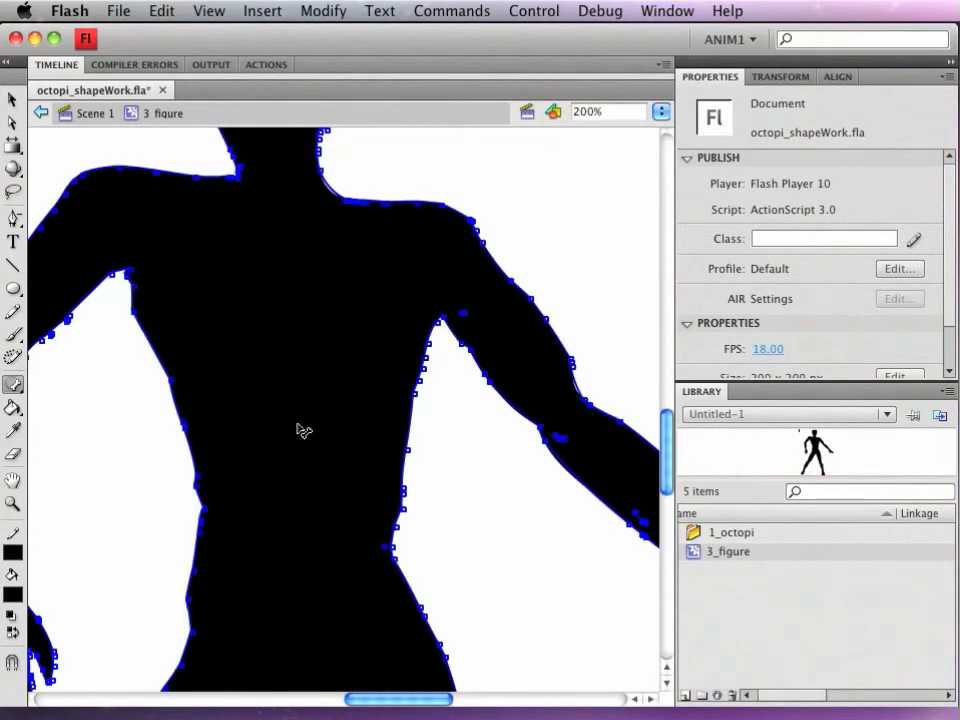
pyautogui.click(301, 437)
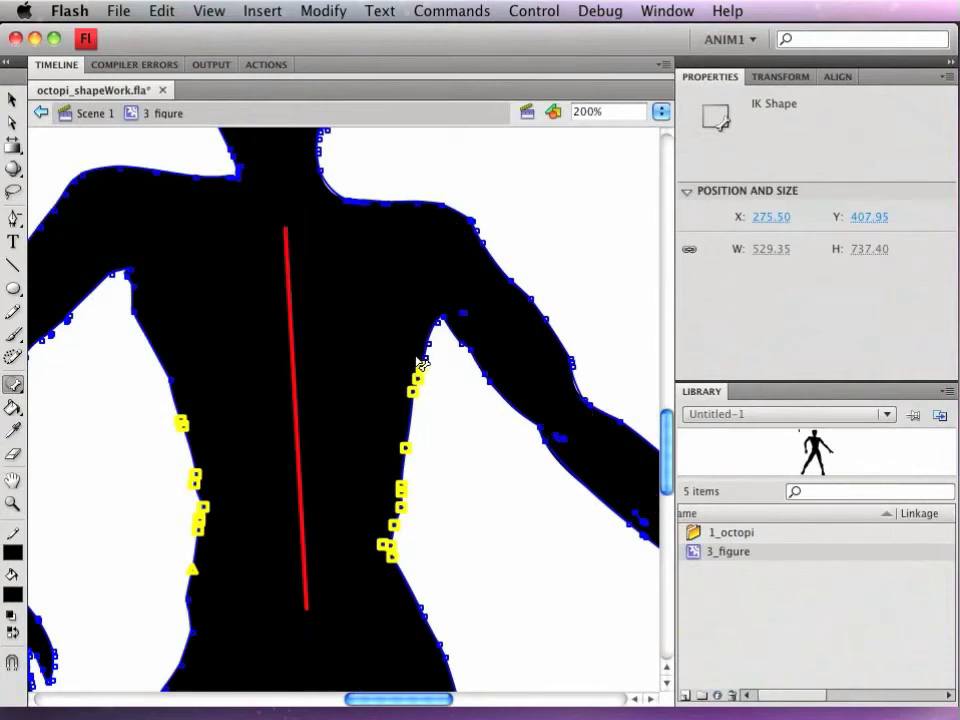
pyautogui.moveTo(425, 357); pyautogui.dragTo(302, 361)
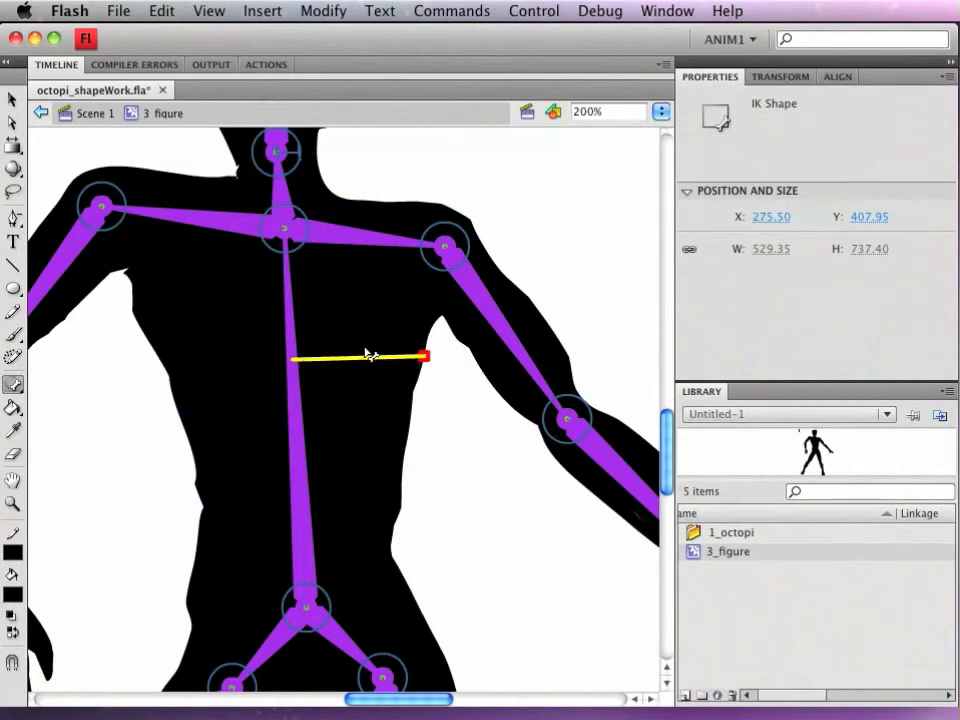
pyautogui.moveTo(428, 342); pyautogui.dragTo(298, 381)
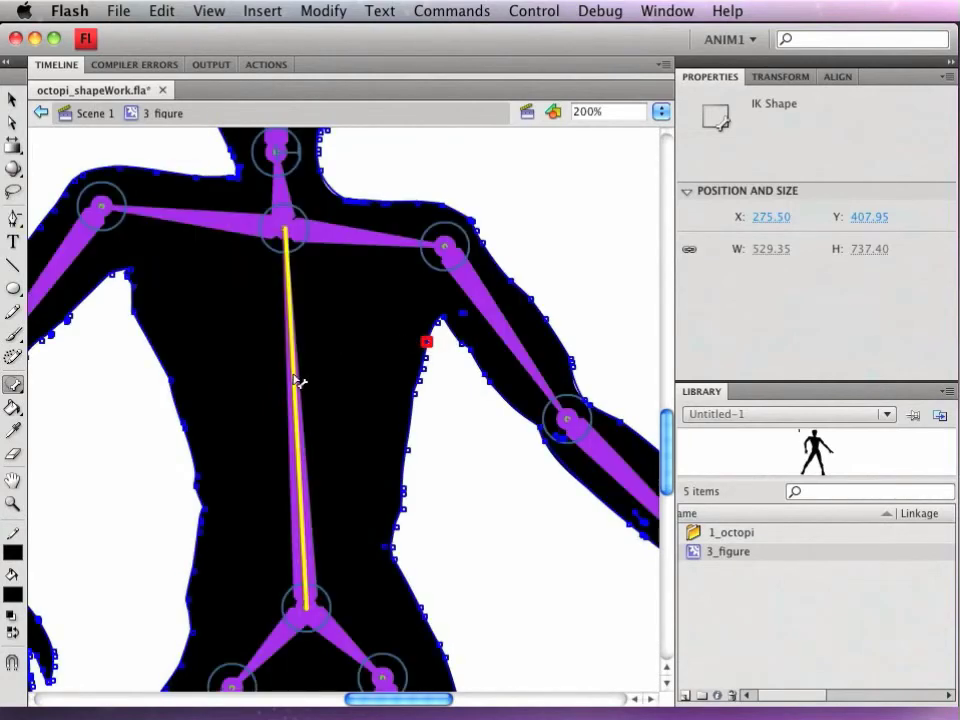
pyautogui.click(297, 381)
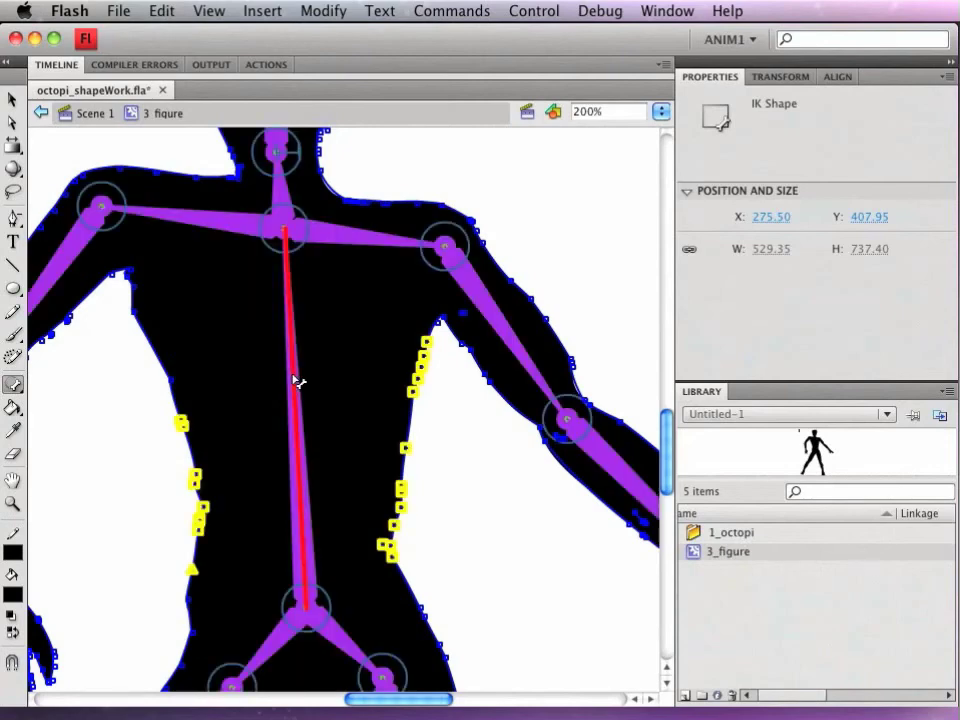
pyautogui.moveTo(171, 380); pyautogui.dragTo(285, 379)
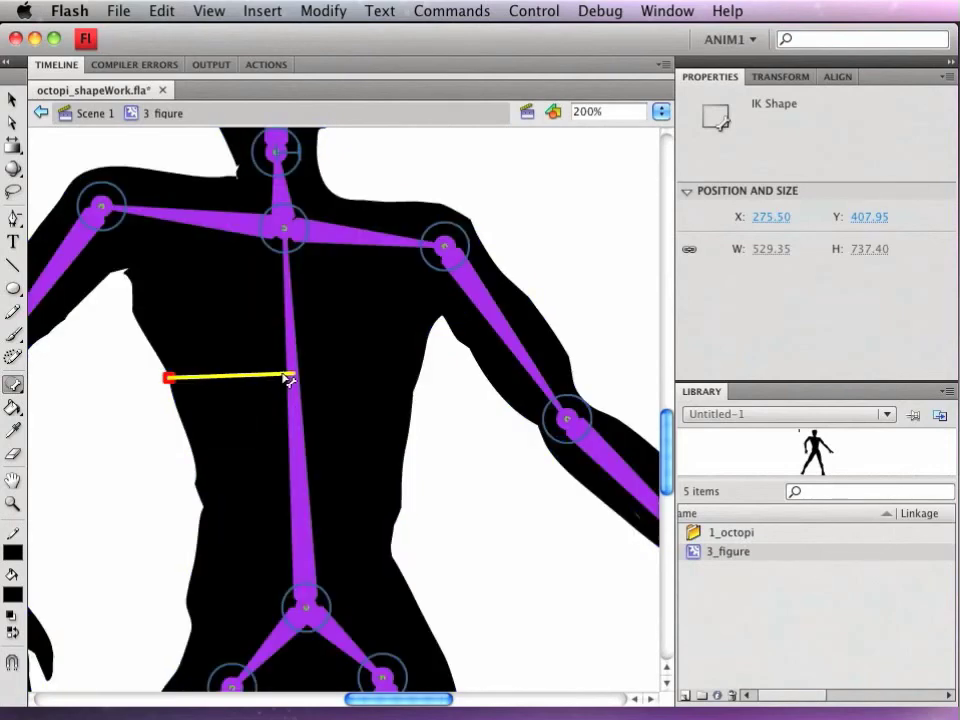
pyautogui.moveTo(133, 313); pyautogui.dragTo(286, 316)
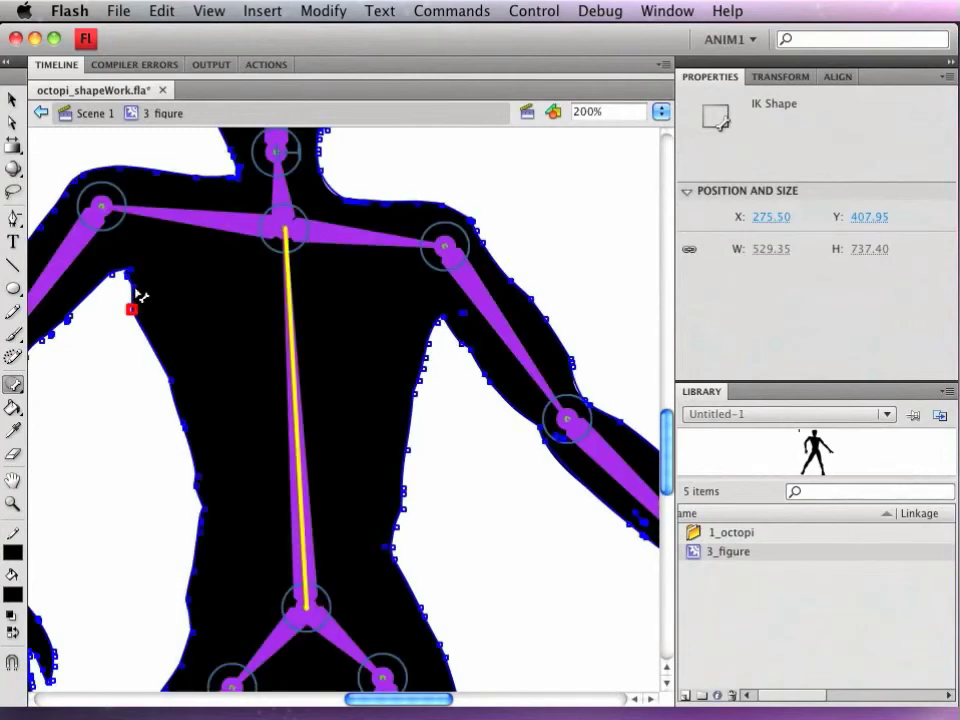
pyautogui.moveTo(132, 284)
pyautogui.mouseDown()
pyautogui.moveTo(281, 296)
pyautogui.moveTo(136, 283)
pyautogui.mouseUp()
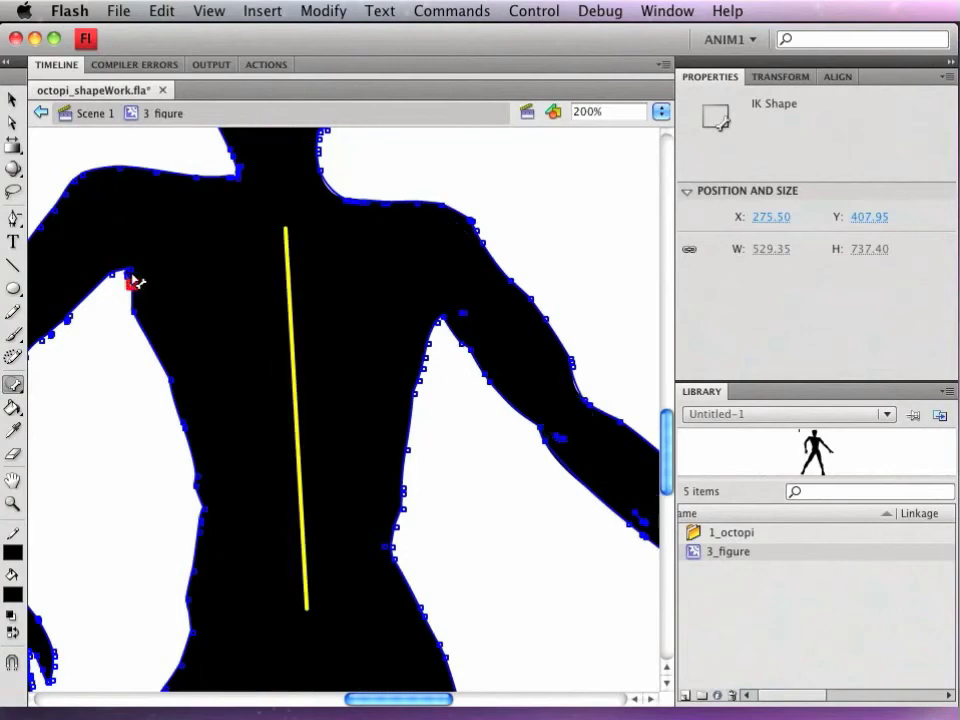
pyautogui.moveTo(128, 279); pyautogui.dragTo(287, 291)
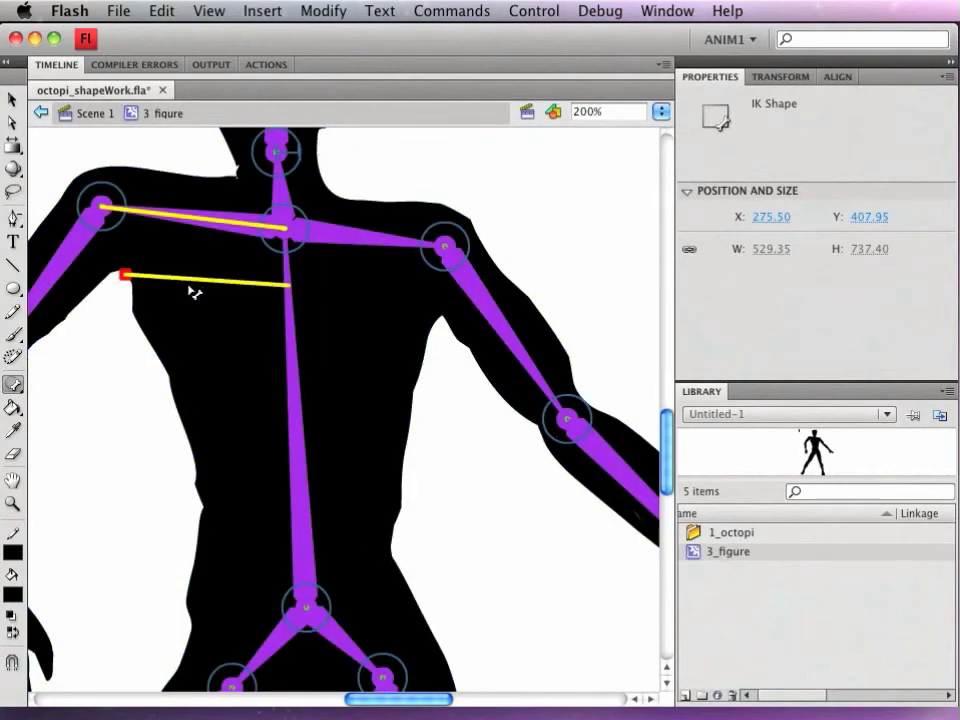
pyautogui.moveTo(134, 274); pyautogui.dragTo(288, 281)
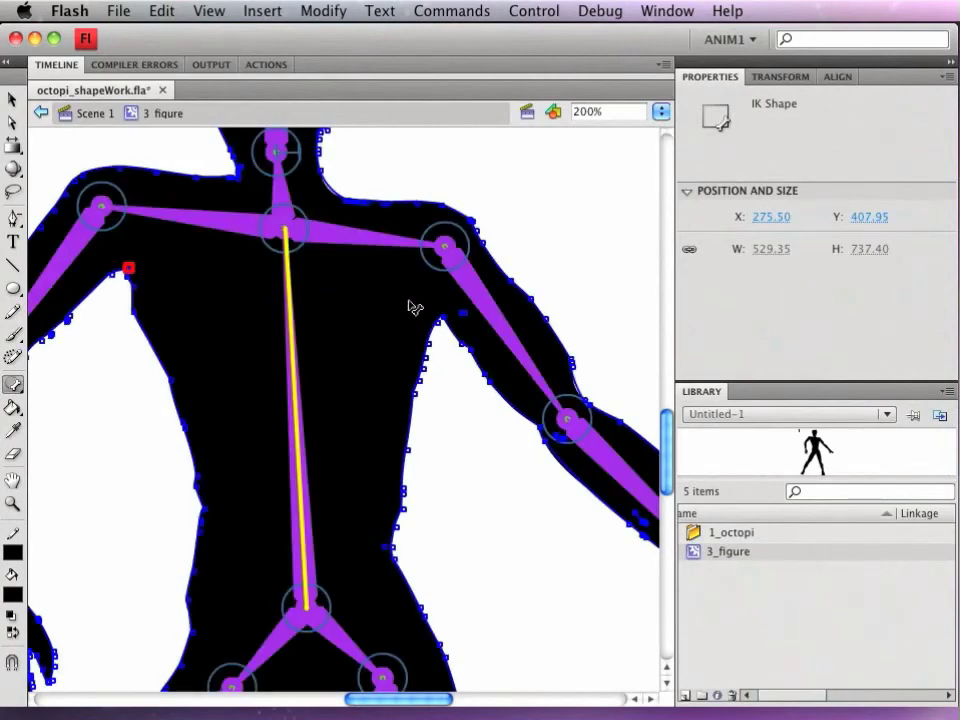
# - Bind the right torso edge point and right armpit corner point to the spine bone
pyautogui.click(298, 355)
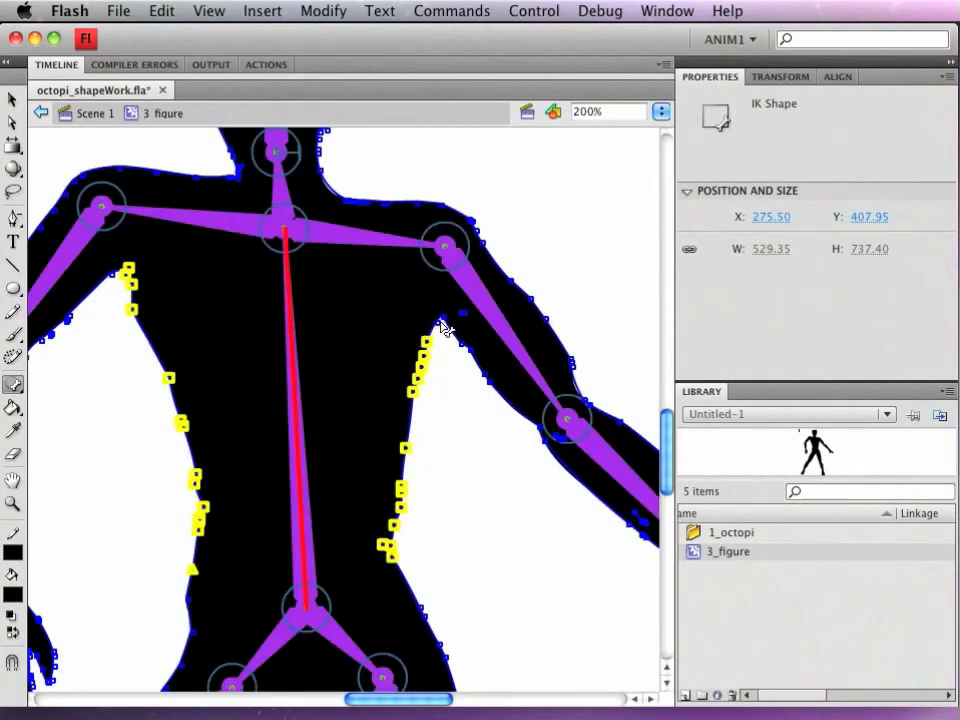
pyautogui.moveTo(441, 327); pyautogui.dragTo(308, 325)
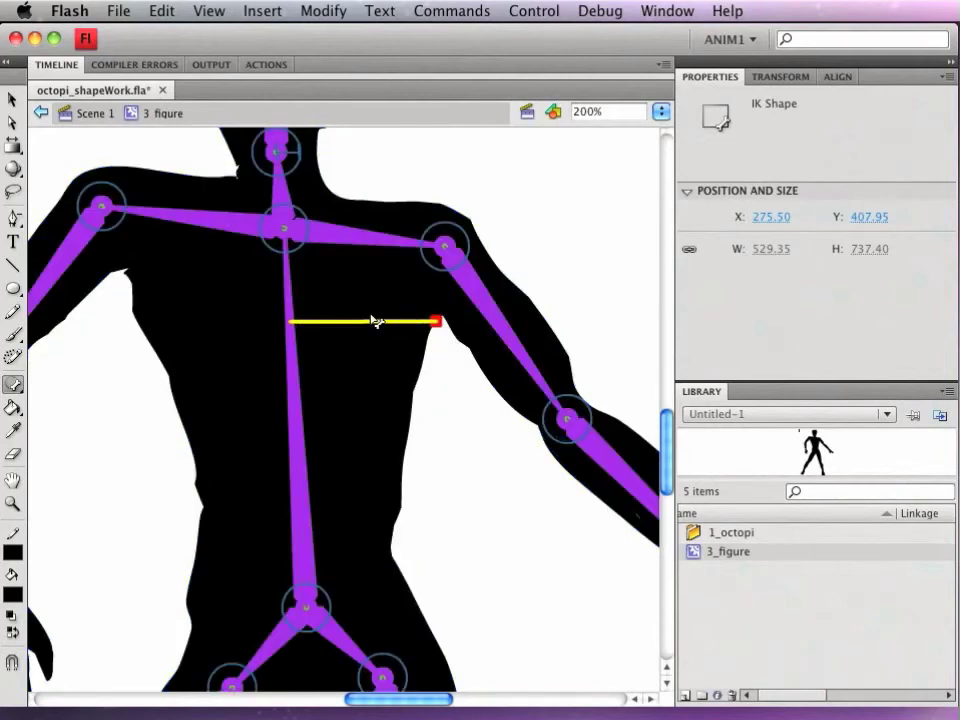
pyautogui.moveTo(375, 321); pyautogui.dragTo(464, 336)
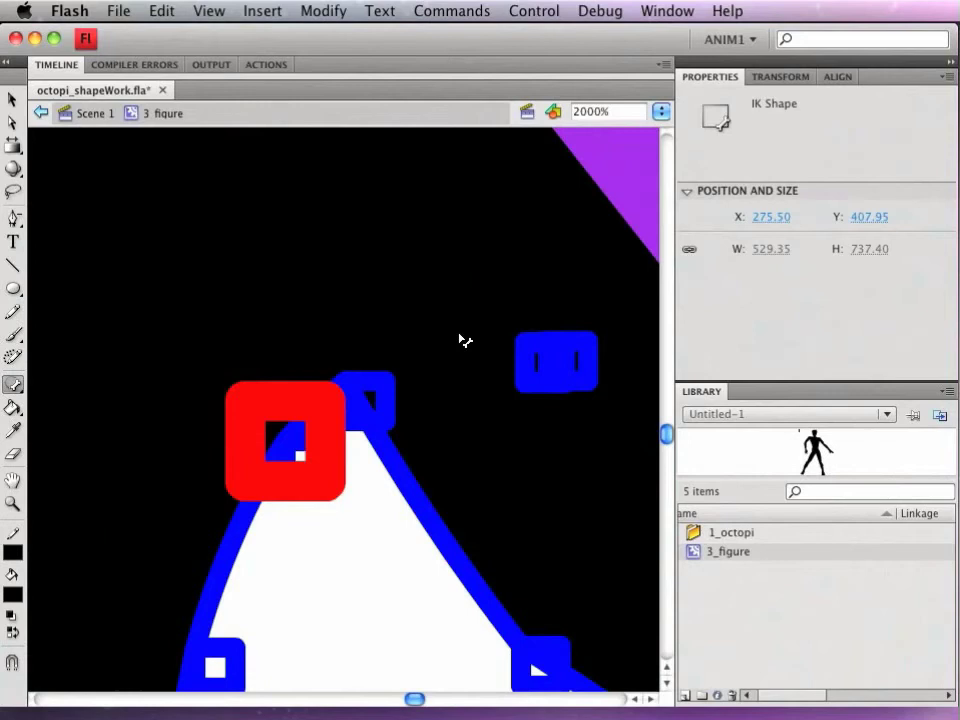
pyautogui.click(370, 390)
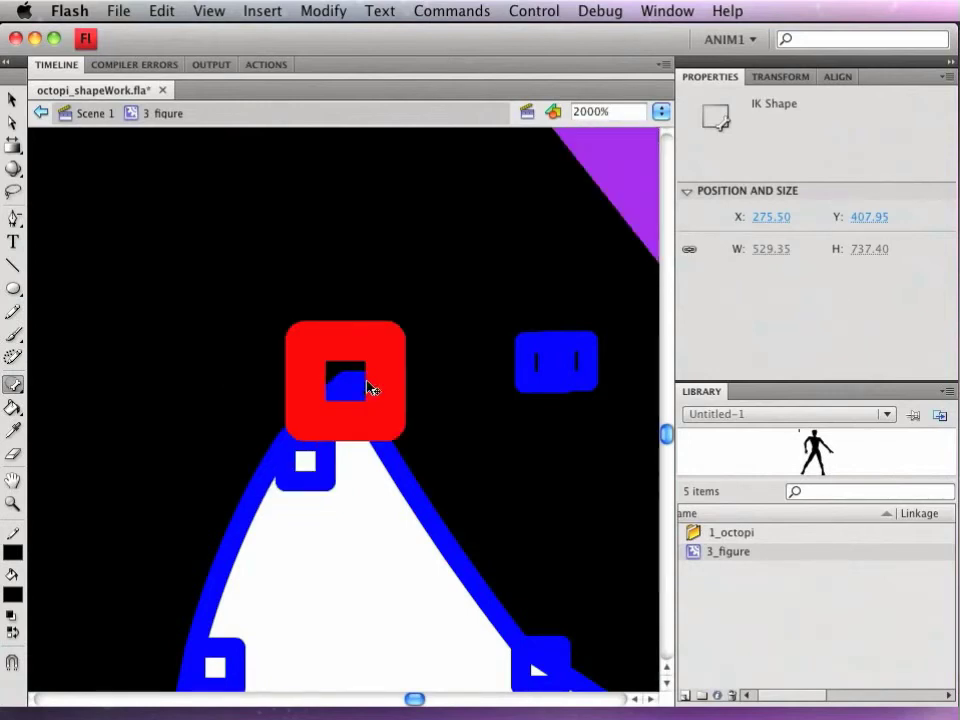
pyautogui.press('super+minus')
pyautogui.press('super+minus')
pyautogui.press('super+minus')
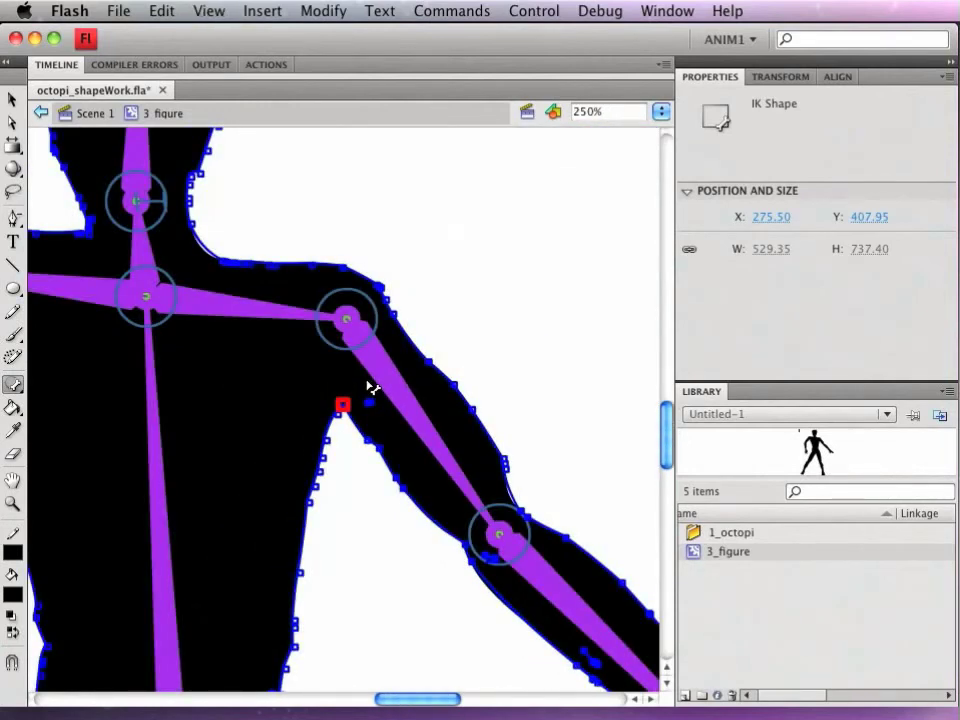
pyautogui.moveTo(342, 404); pyautogui.dragTo(216, 420)
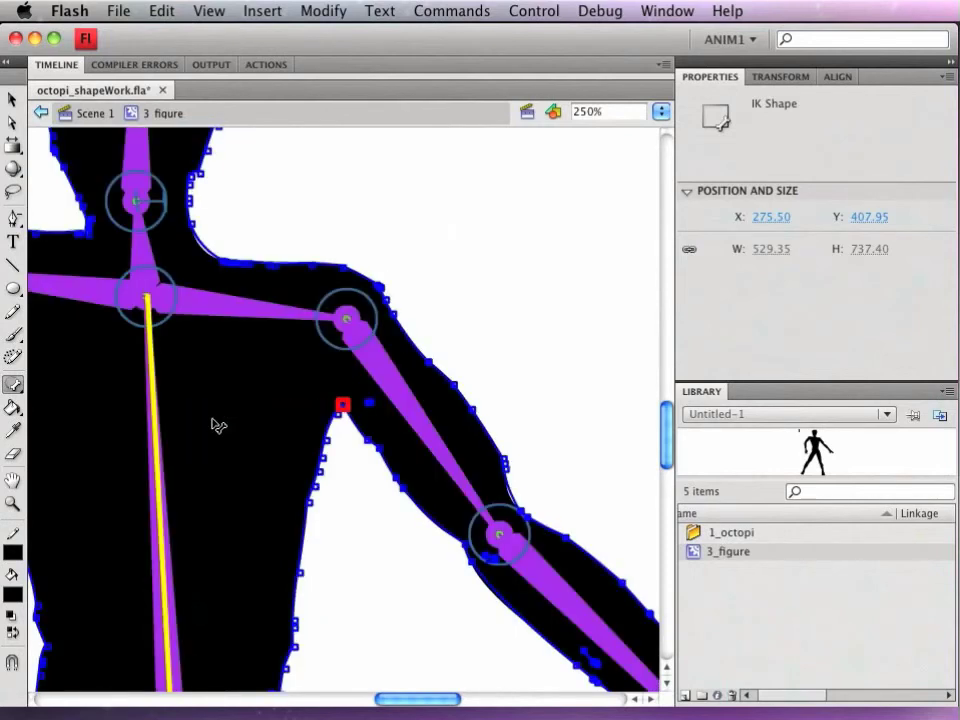
pyautogui.press('space')
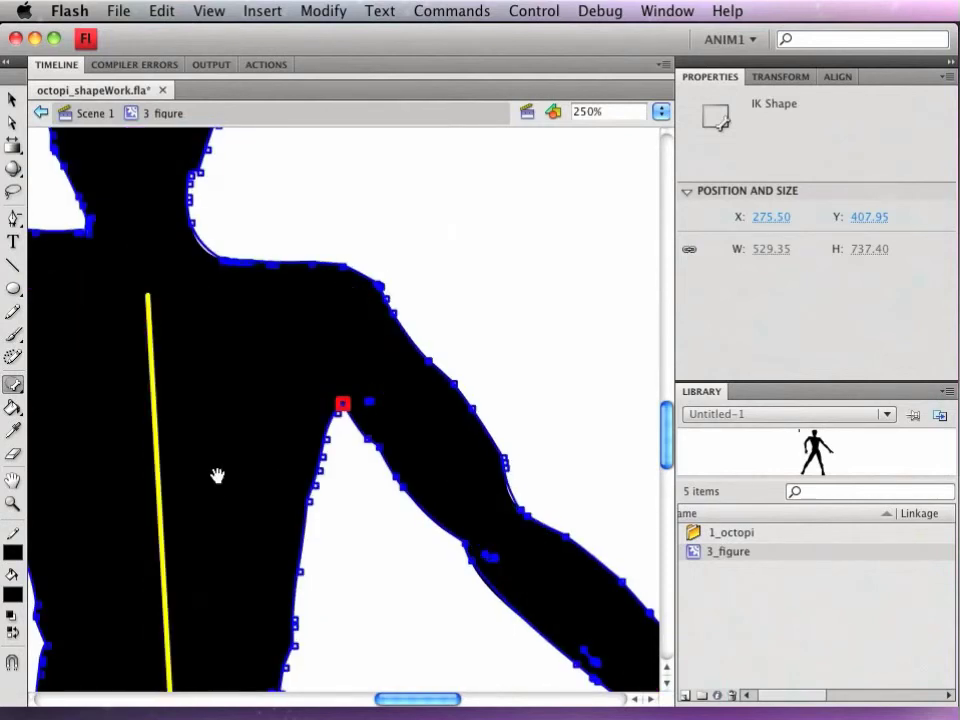
pyautogui.moveTo(216, 474); pyautogui.dragTo(365, 417)
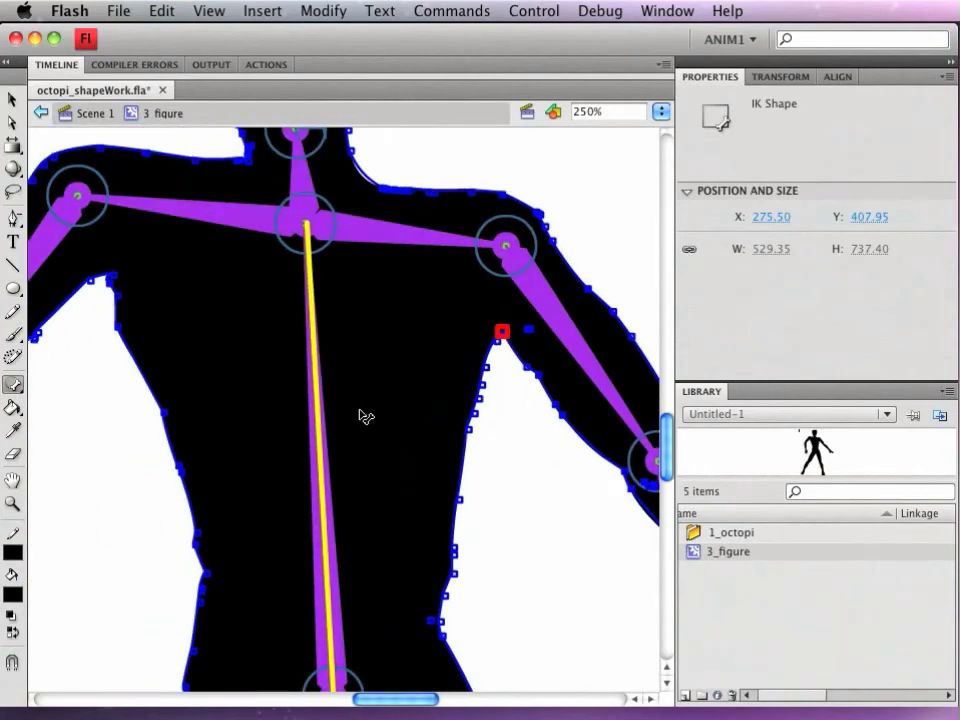
pyautogui.click(12, 99)
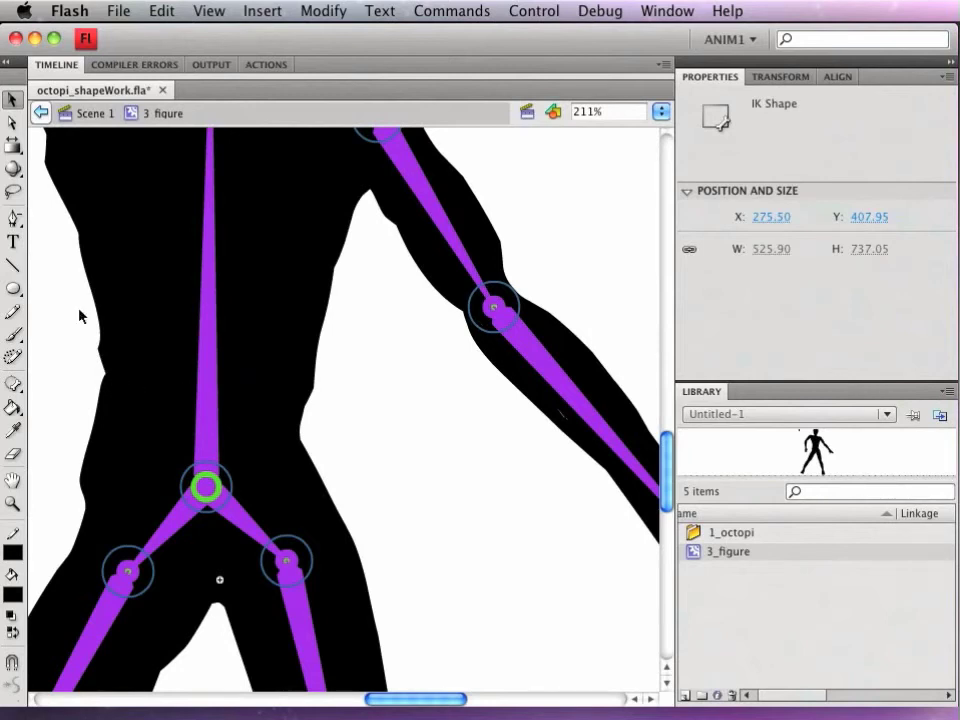
# - Zoom into the left waist edge and delete its sharp corner anchor point with the Pen tool
pyautogui.press('z')
pyautogui.moveTo(75, 328); pyautogui.dragTo(155, 430)
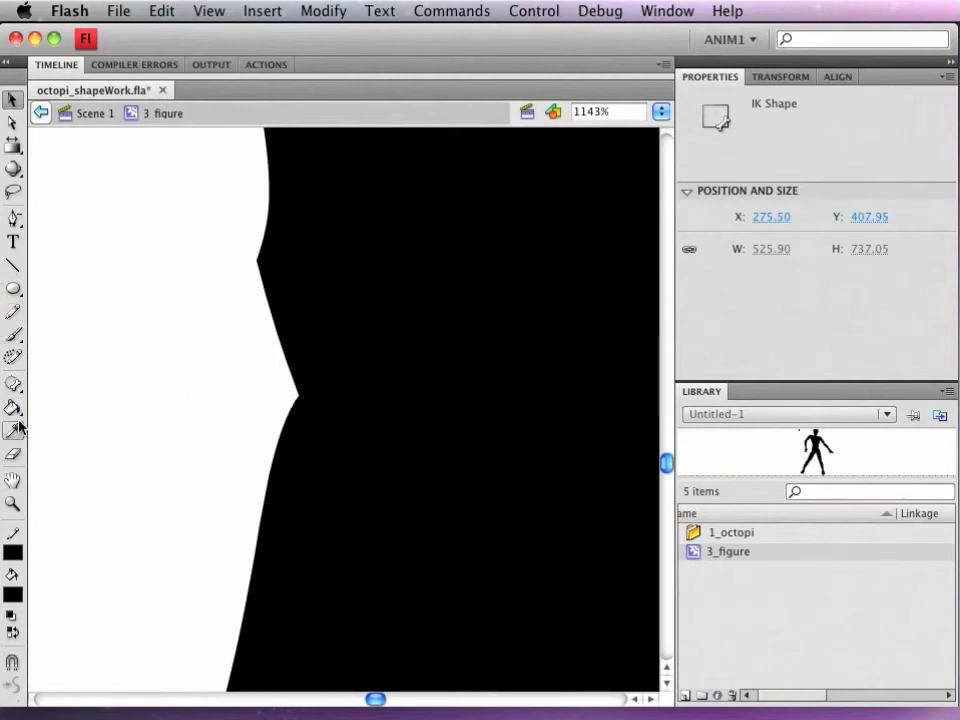
pyautogui.click(13, 384)
pyautogui.click(305, 404)
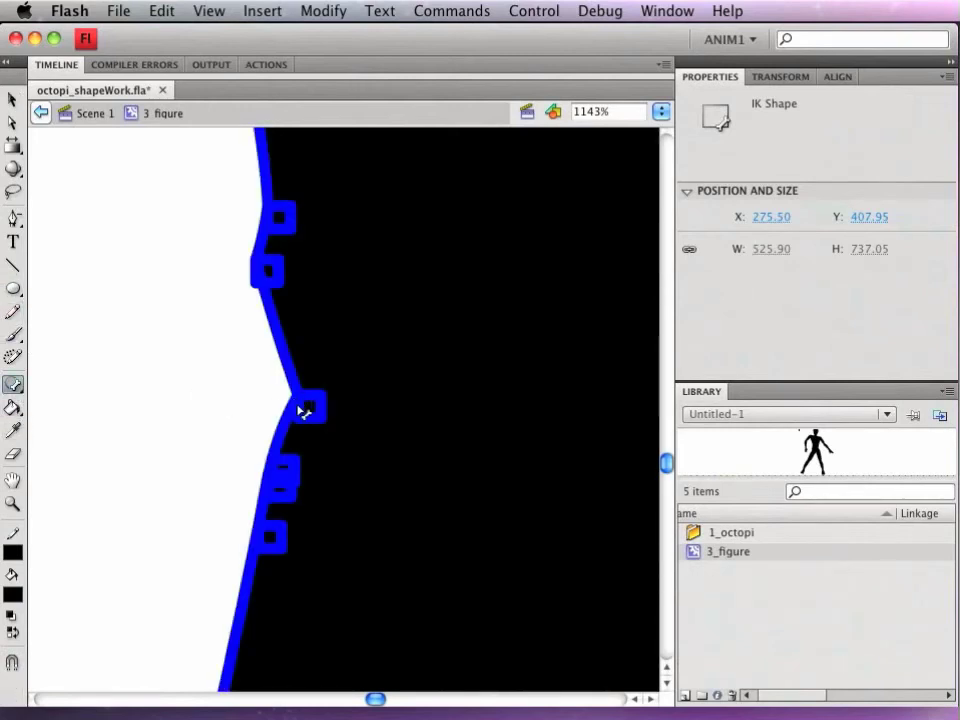
pyautogui.click(306, 408)
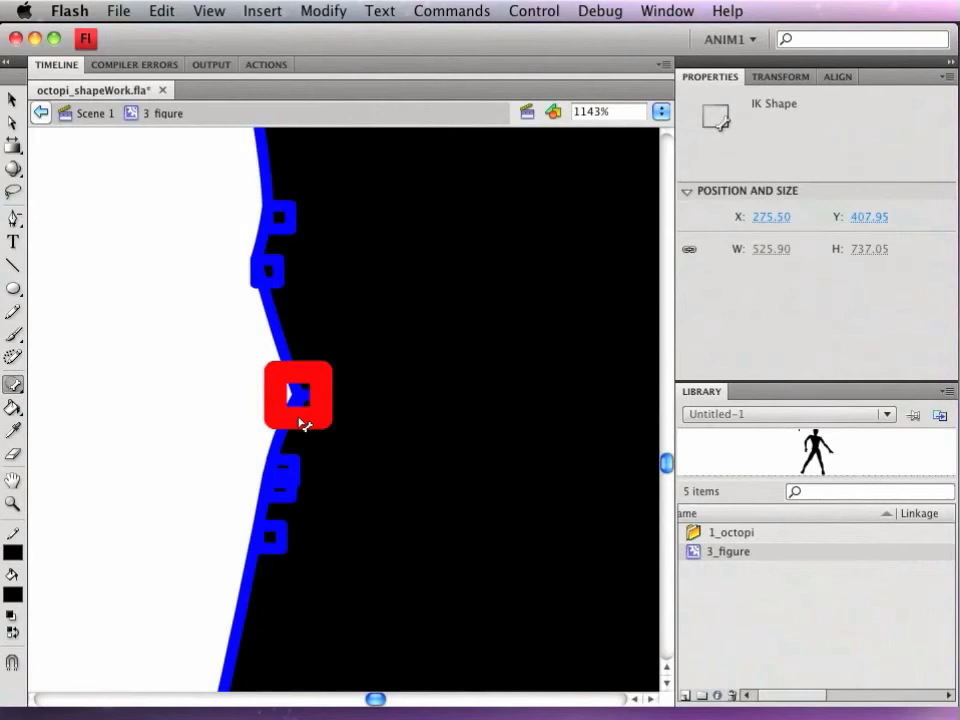
pyautogui.click(14, 219)
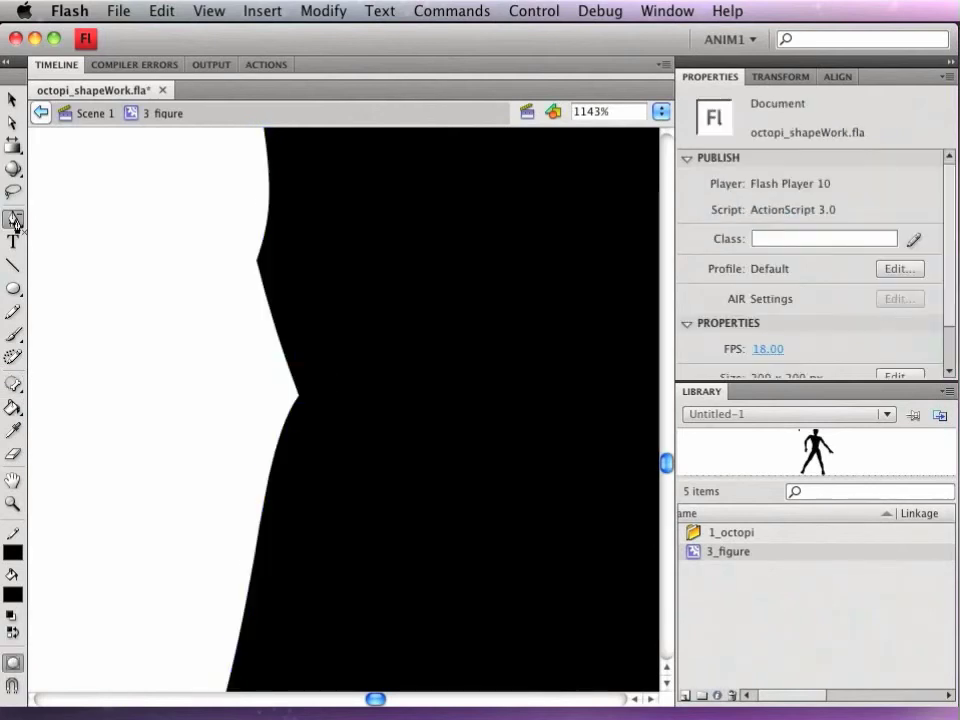
pyautogui.click(306, 408)
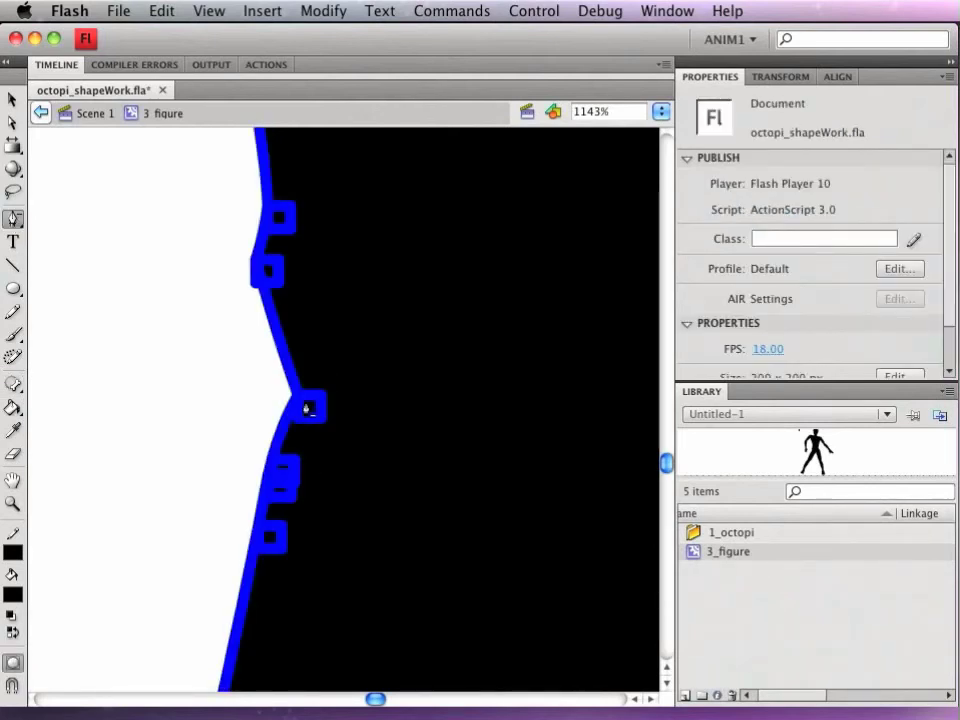
pyautogui.click(306, 408)
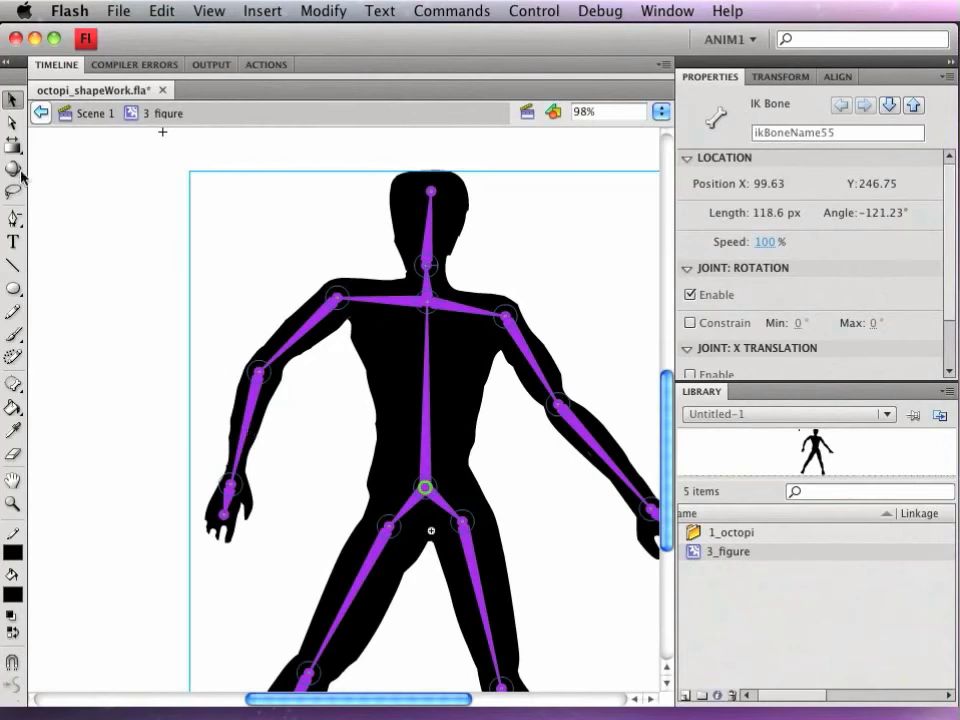
# - Bend the left forearm to test it, then constrain its joint rotation to -45° to 45°
pyautogui.moveTo(250, 433)
pyautogui.mouseDown()
pyautogui.moveTo(230, 428)
pyautogui.moveTo(253, 410)
pyautogui.mouseUp()
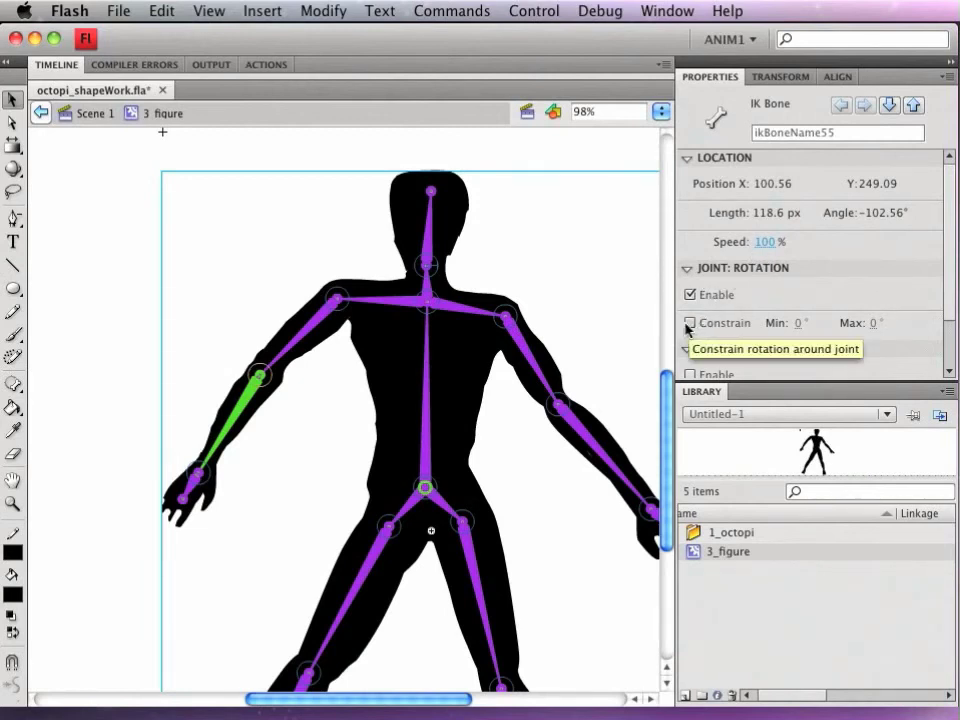
pyautogui.click(690, 324)
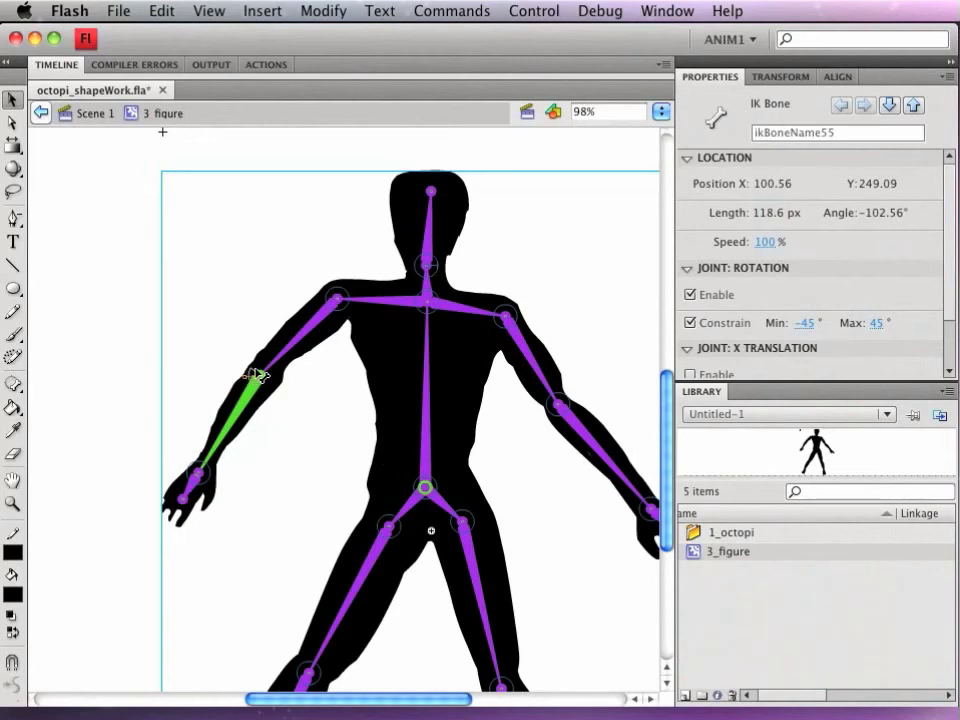
pyautogui.click(210, 335)
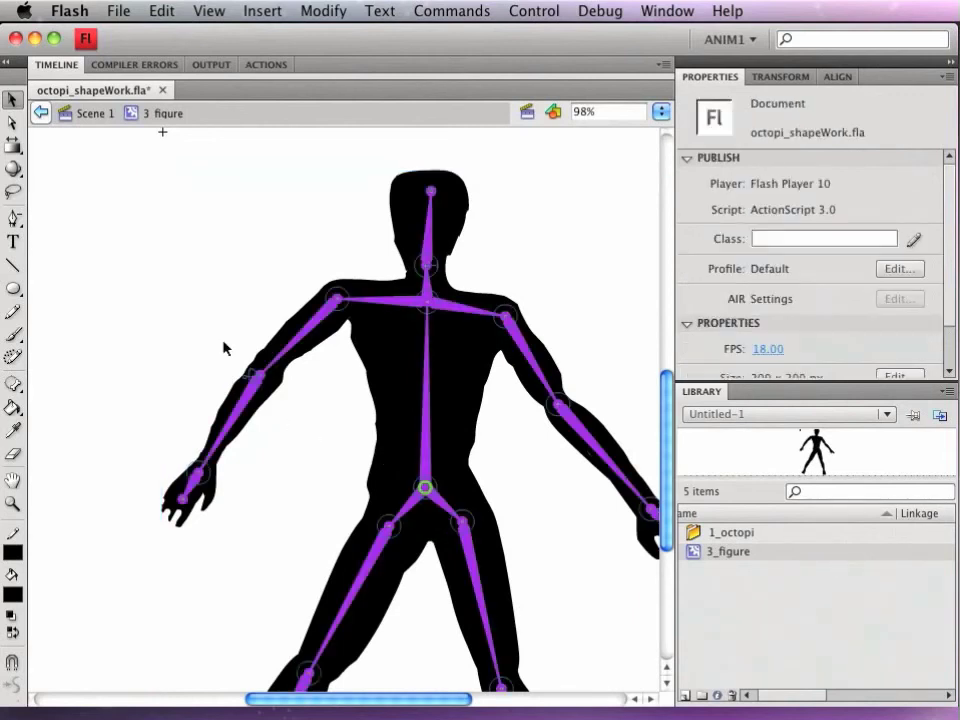
# - Zoom in on the left elbow and select the forearm bone
pyautogui.press('z')
pyautogui.moveTo(209, 340); pyautogui.dragTo(319, 424)
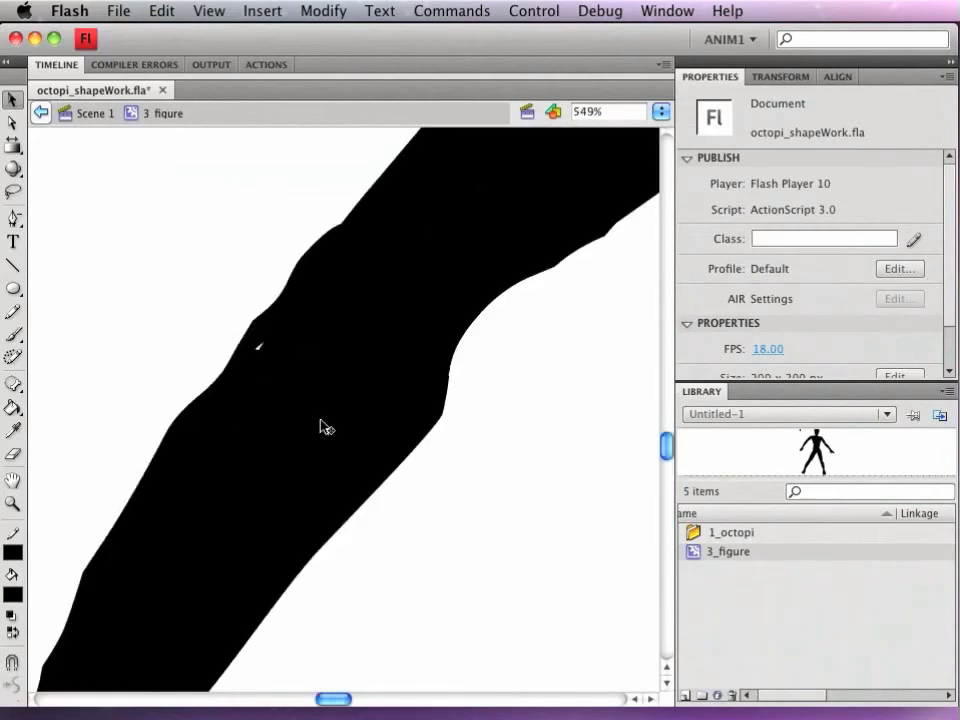
pyautogui.click(325, 427)
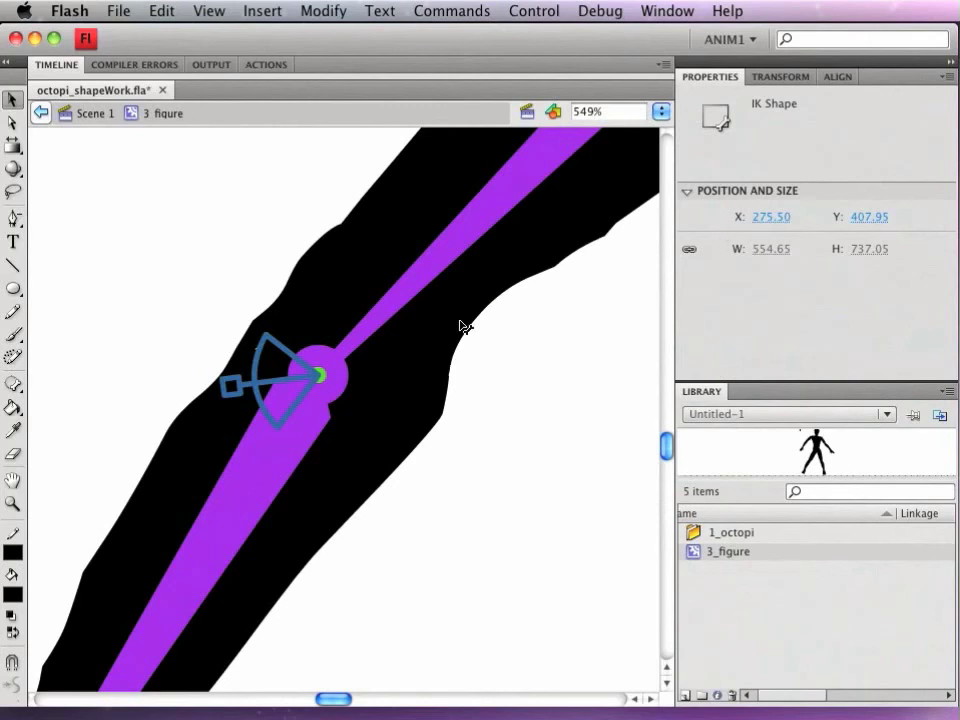
pyautogui.click(276, 456)
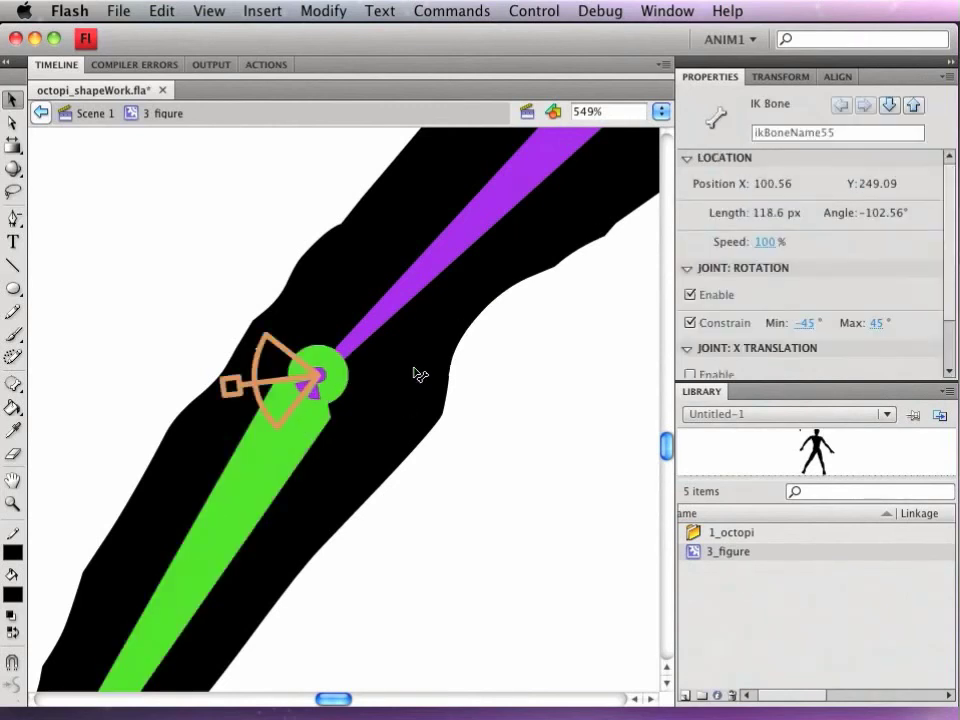
# - Set the forearm joint's rotation limits to Min -151° and Max 0°
pyautogui.click(808, 325)
pyautogui.write('14')
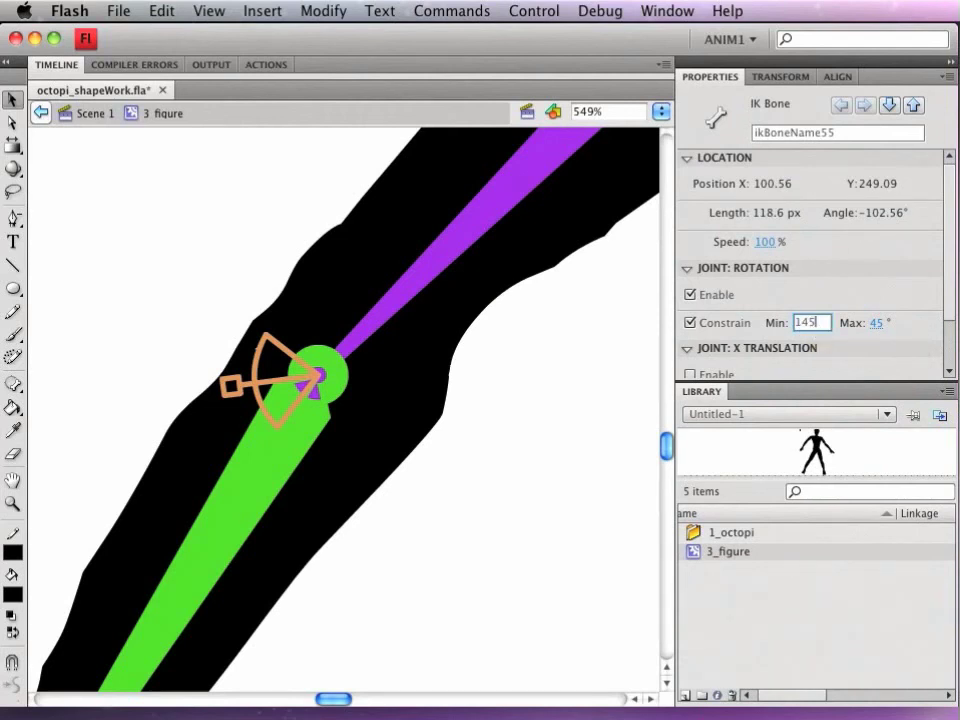
pyautogui.write('5')
pyautogui.click(875, 324)
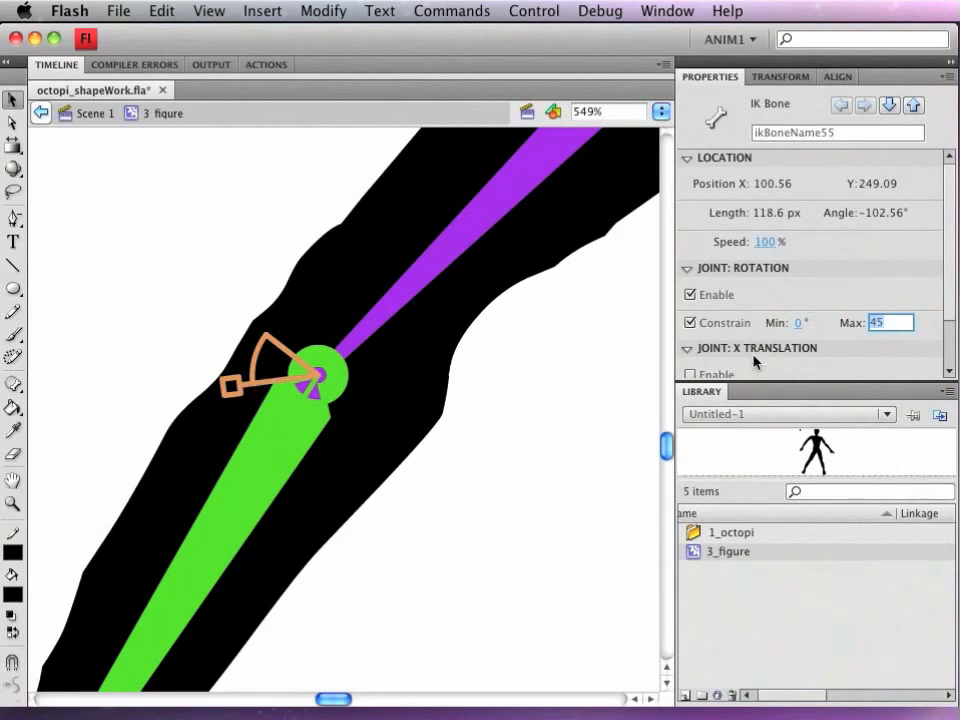
pyautogui.click(799, 323)
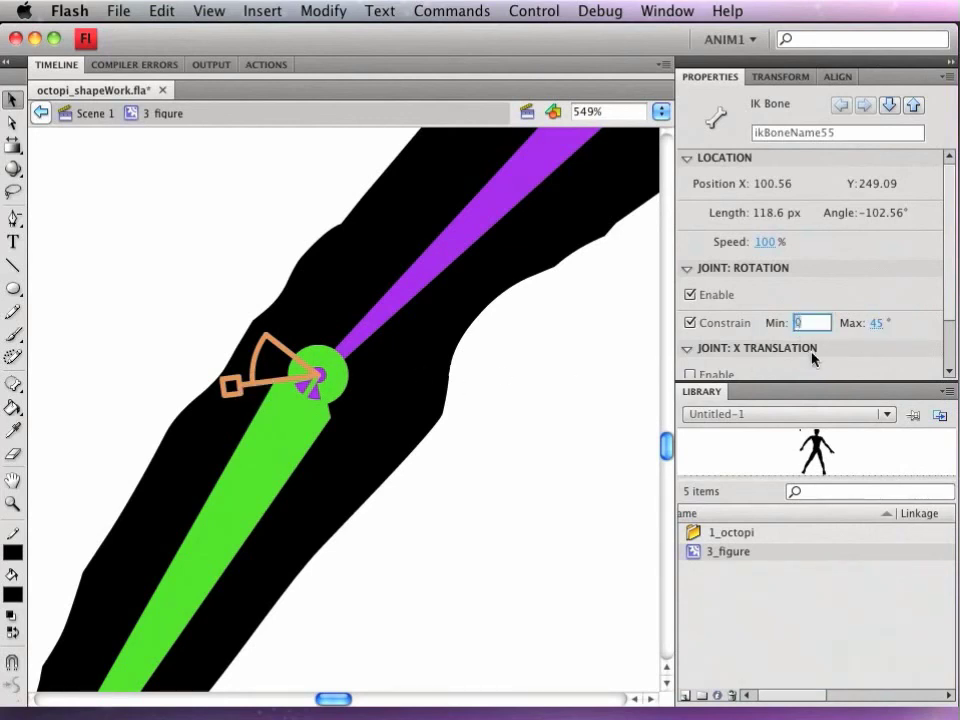
pyautogui.write('145')
pyautogui.press('Return')
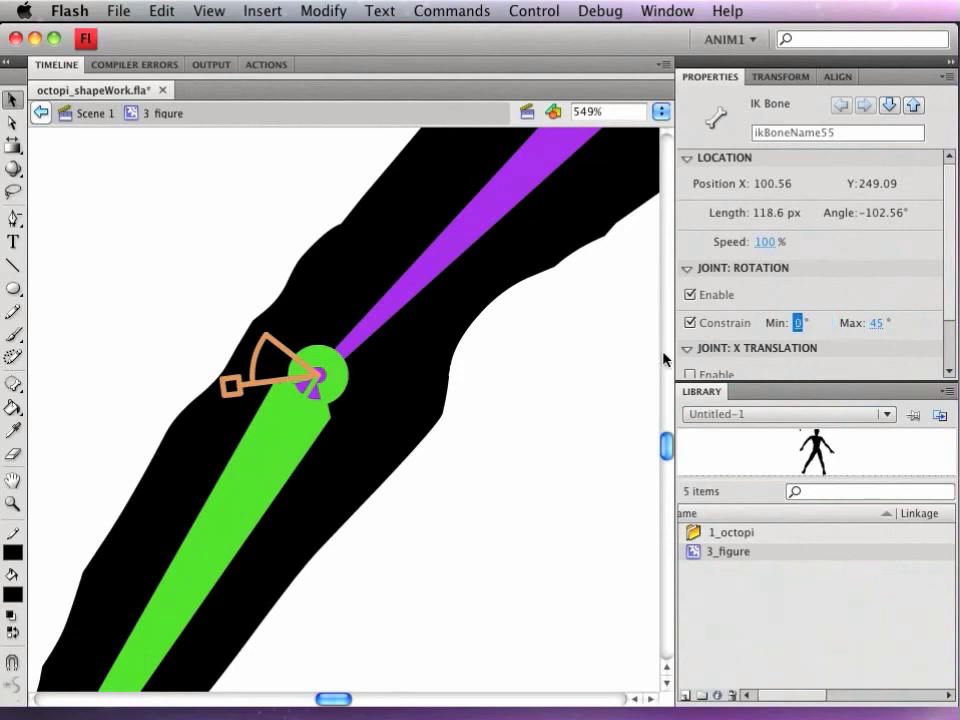
pyautogui.moveTo(800, 323); pyautogui.dragTo(311, 378)
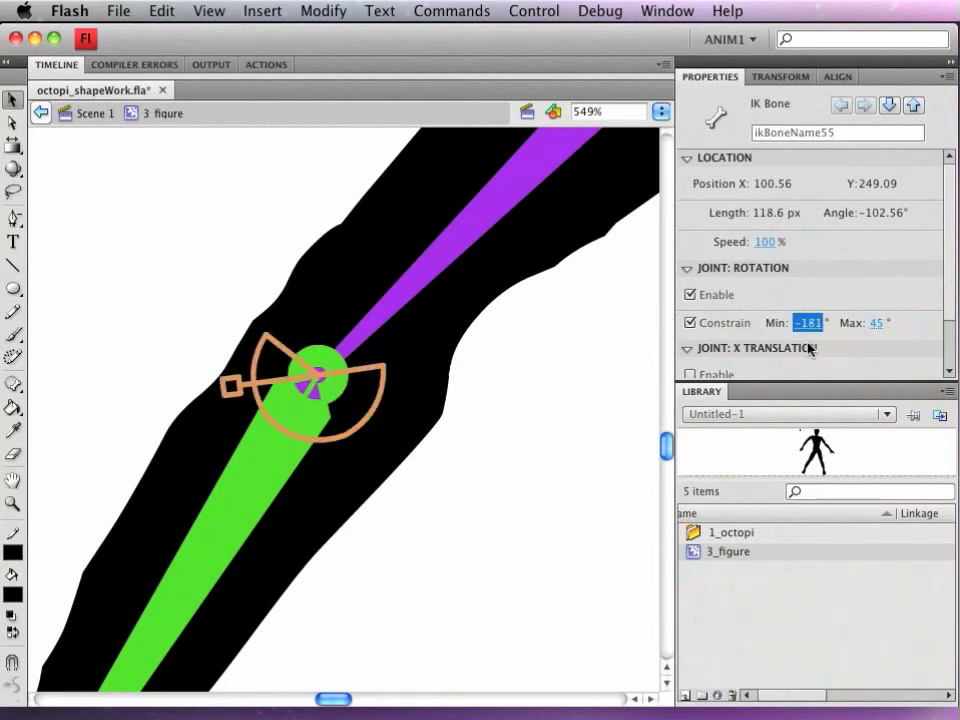
pyautogui.moveTo(808, 325); pyautogui.dragTo(850, 326)
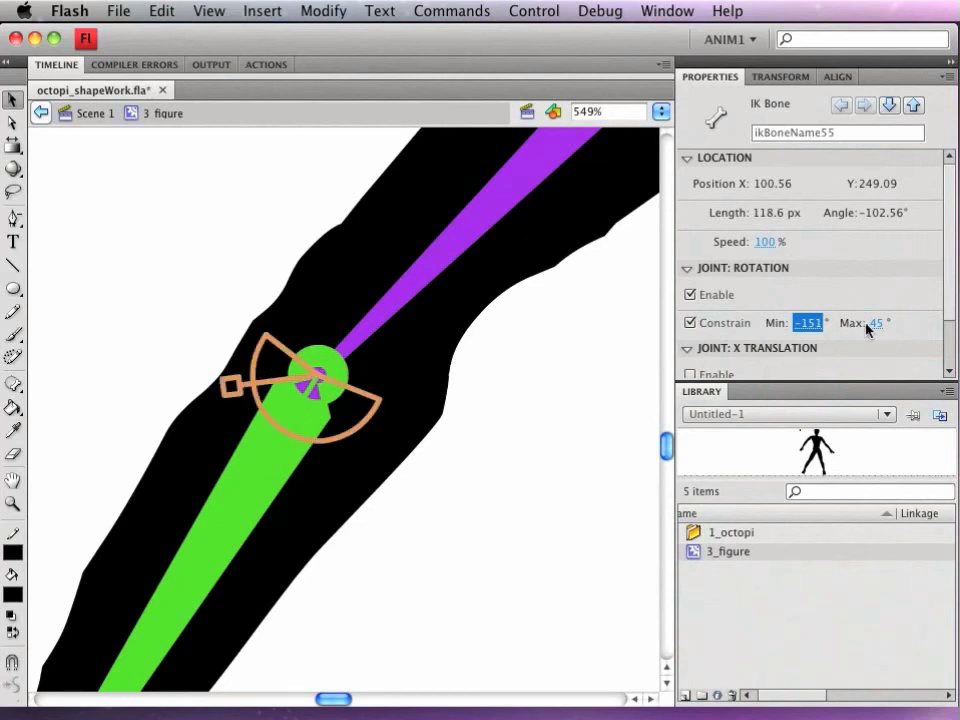
pyautogui.moveTo(868, 326); pyautogui.dragTo(829, 322)
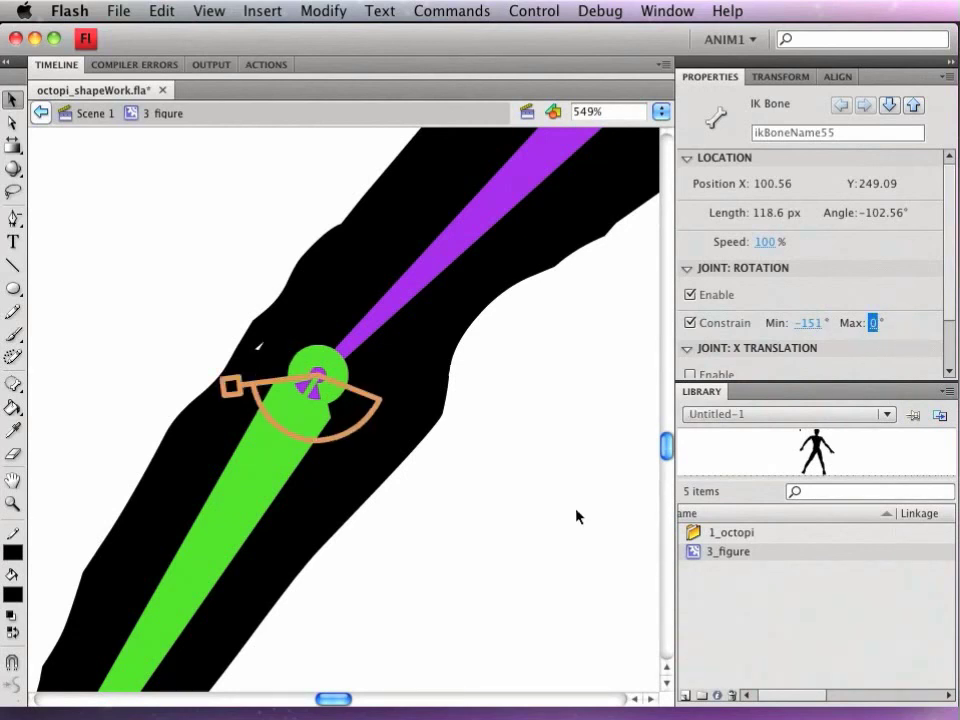
pyautogui.press('super+minus')
pyautogui.press('super+minus')
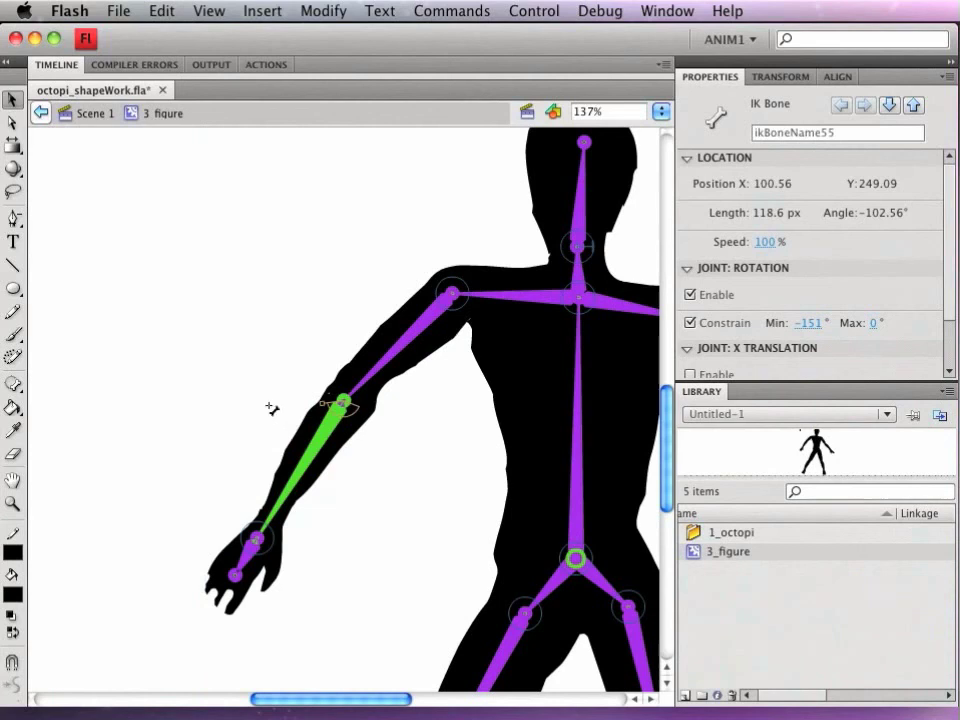
# - Drag the forearm bone to bend the left elbow downward into a new pose
pyautogui.moveTo(324, 461); pyautogui.dragTo(268, 449)
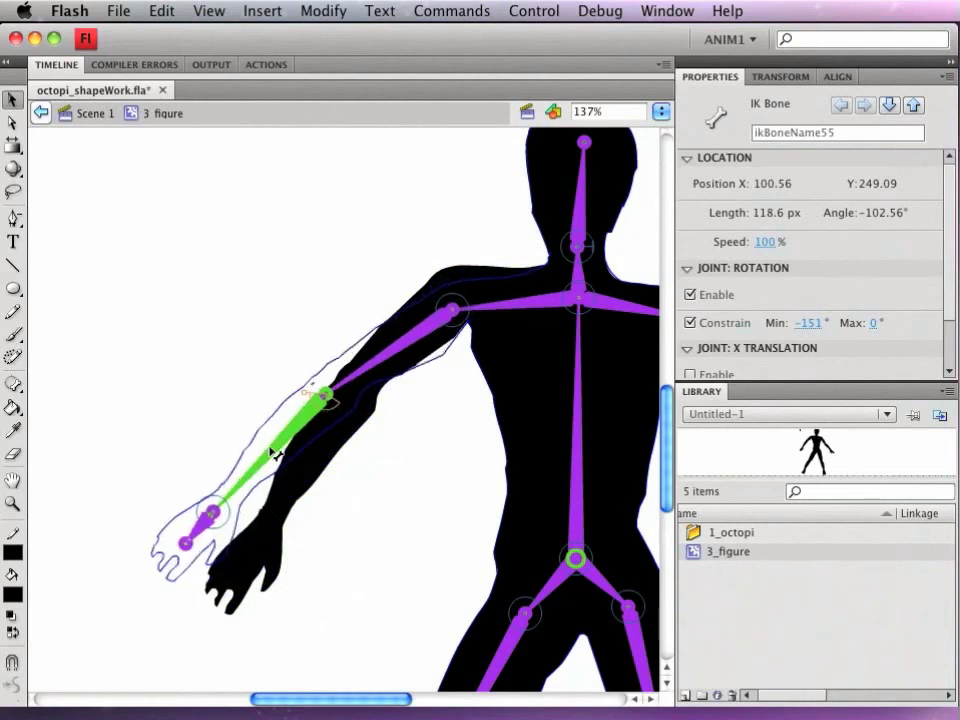
pyautogui.moveTo(360, 508); pyautogui.dragTo(357, 508)
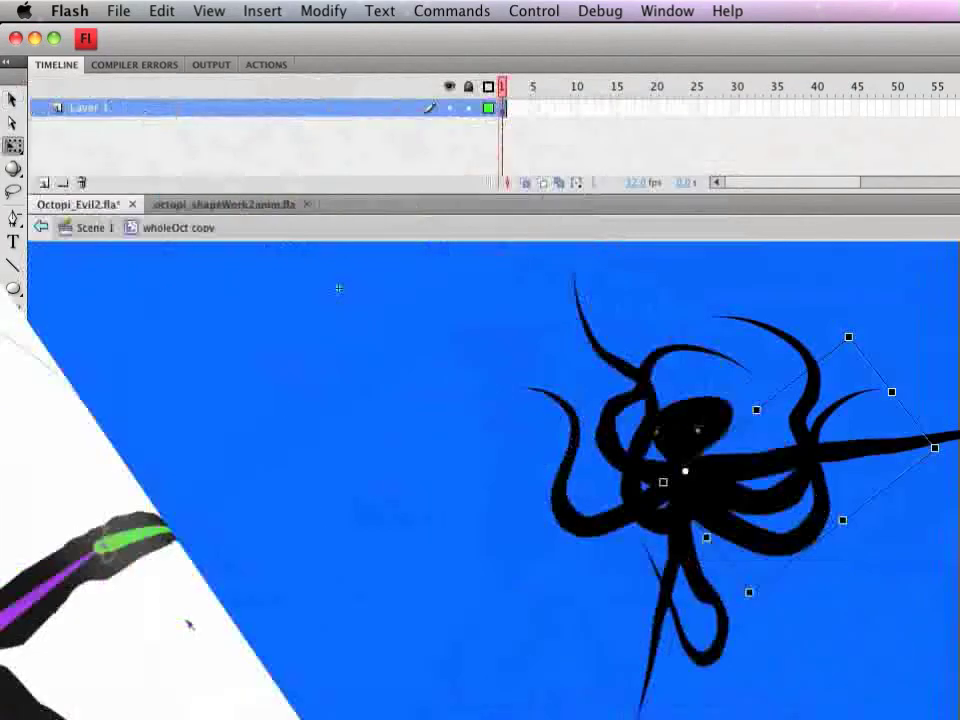
# - Select the octopus's tentacle and head bones, then run Test Movie
pyautogui.click(718, 657)
pyautogui.click(585, 530)
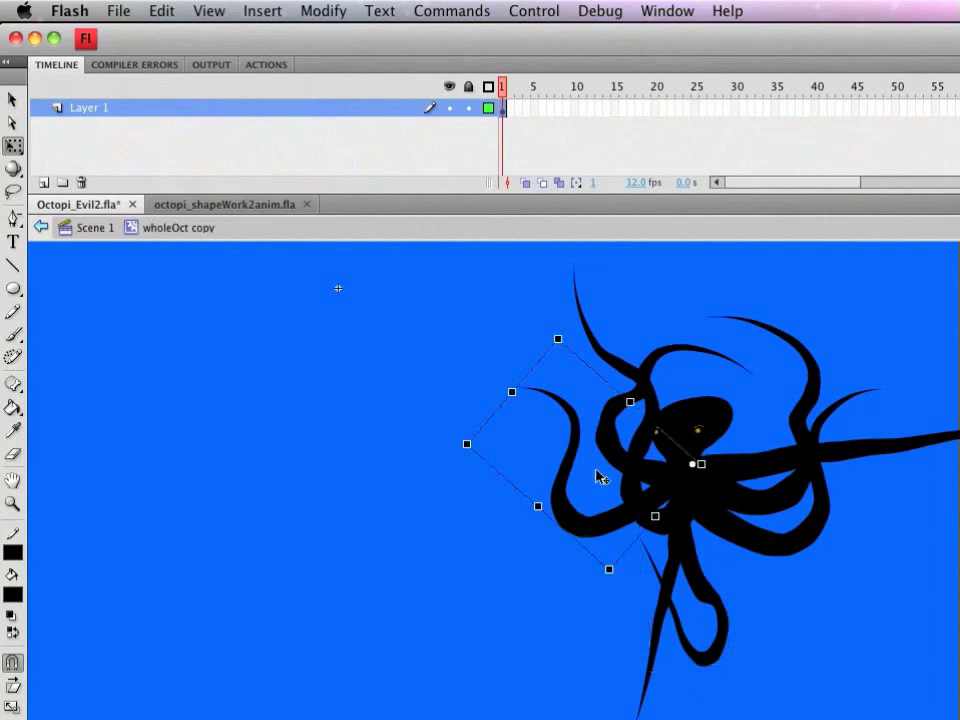
pyautogui.click(630, 373)
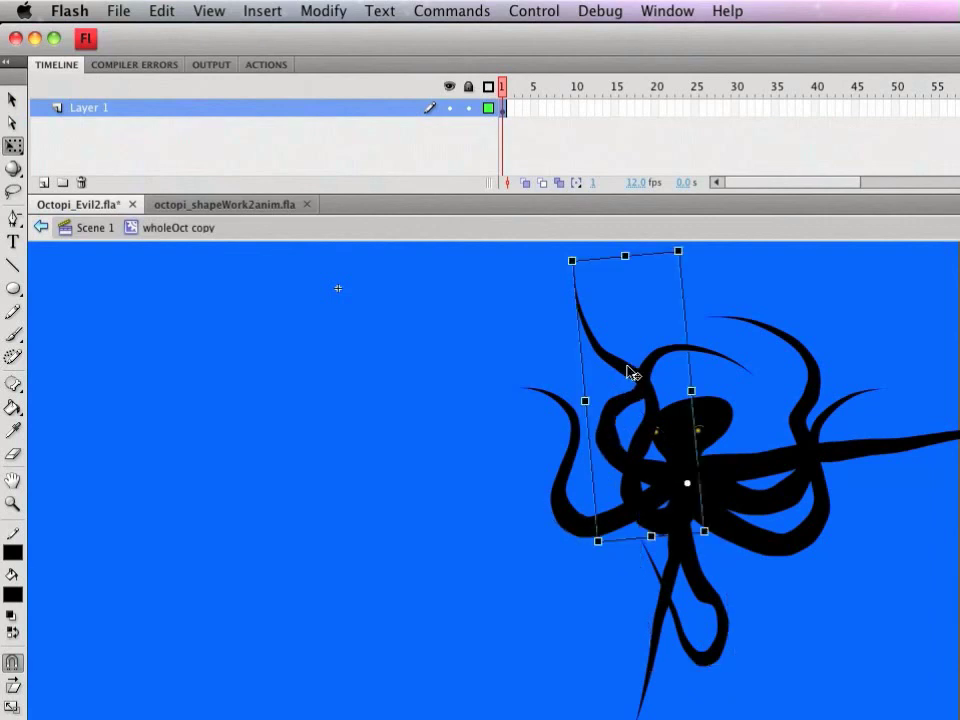
pyautogui.click(720, 422)
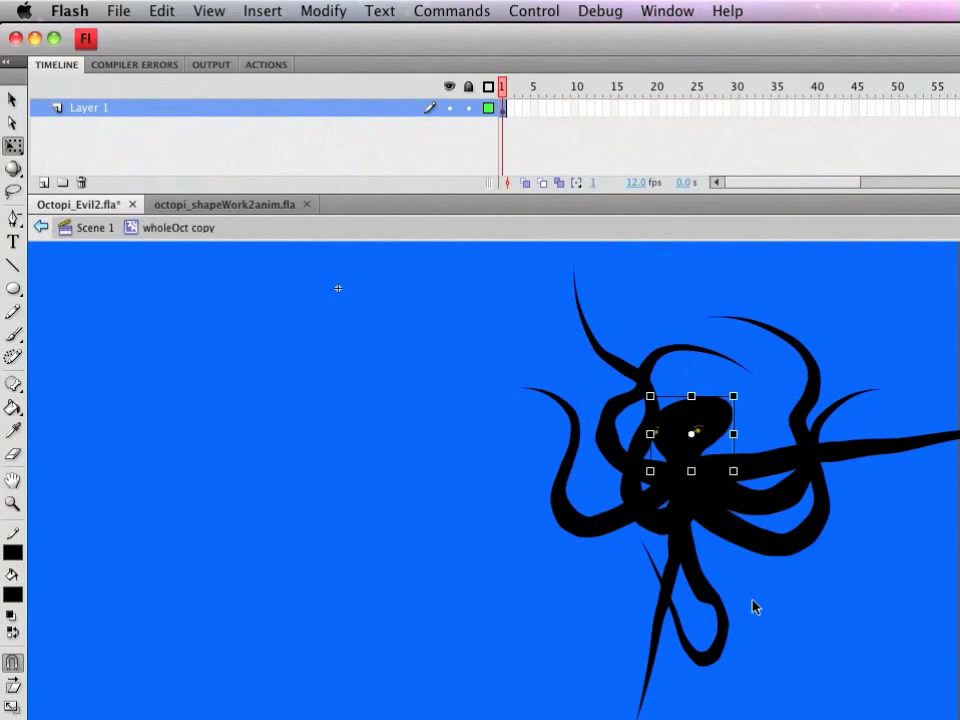
pyautogui.press('super+Return')
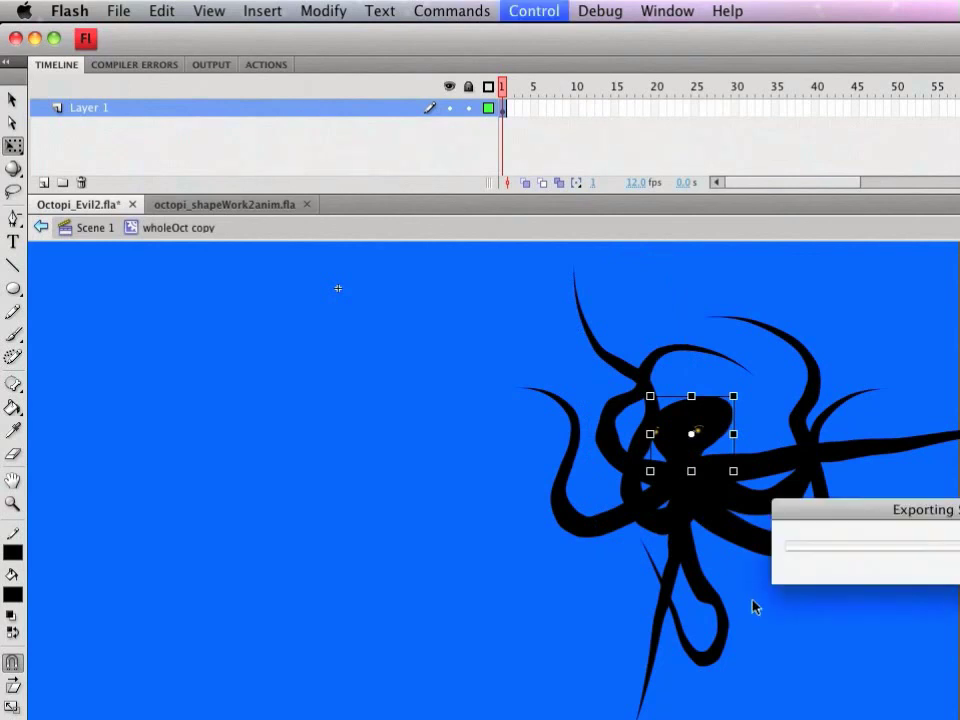